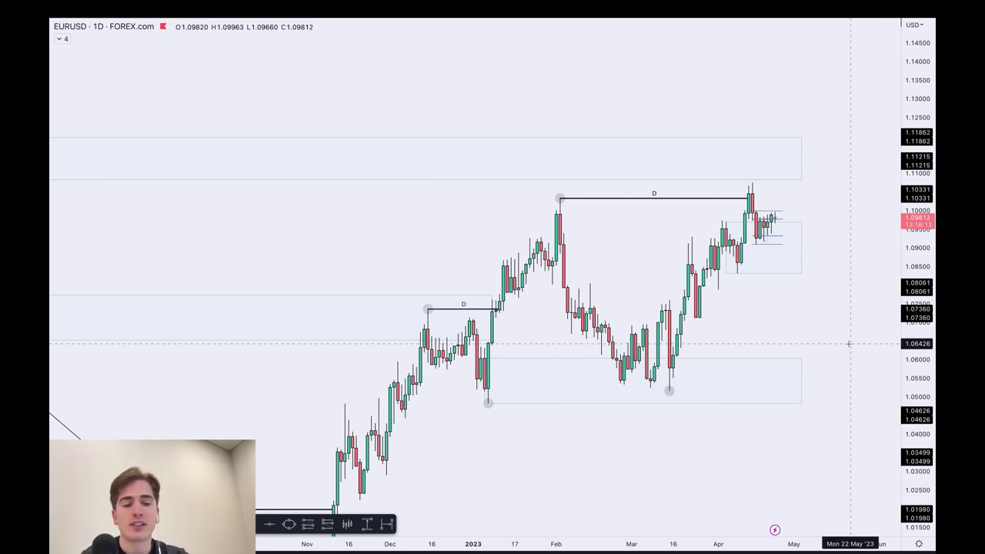
- Mark the January and March 2023 swing lows and the February and April swing highs with curved freehand arrows, and undo them
{"action": "scroll", "coordinate": [819, 336], "scroll_direction": "right", "scroll_amount": 3}
{"action": "scroll", "coordinate": [820, 337], "scroll_direction": "up", "scroll_amount": 3}
{"action": "scroll", "coordinate": [819, 337], "scroll_direction": "up", "scroll_amount": 3}
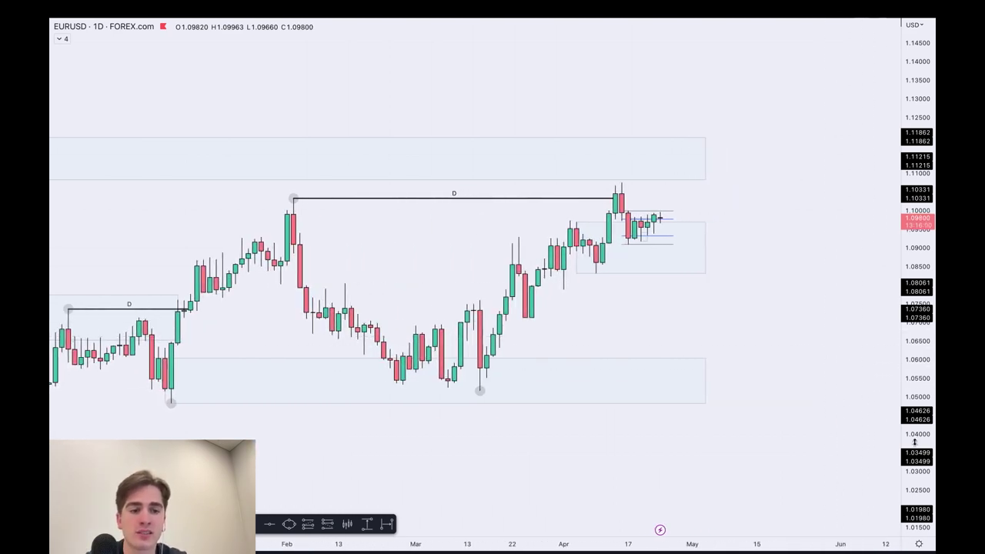
{"action": "scroll", "coordinate": [877, 411], "scroll_direction": "down", "scroll_amount": 3}
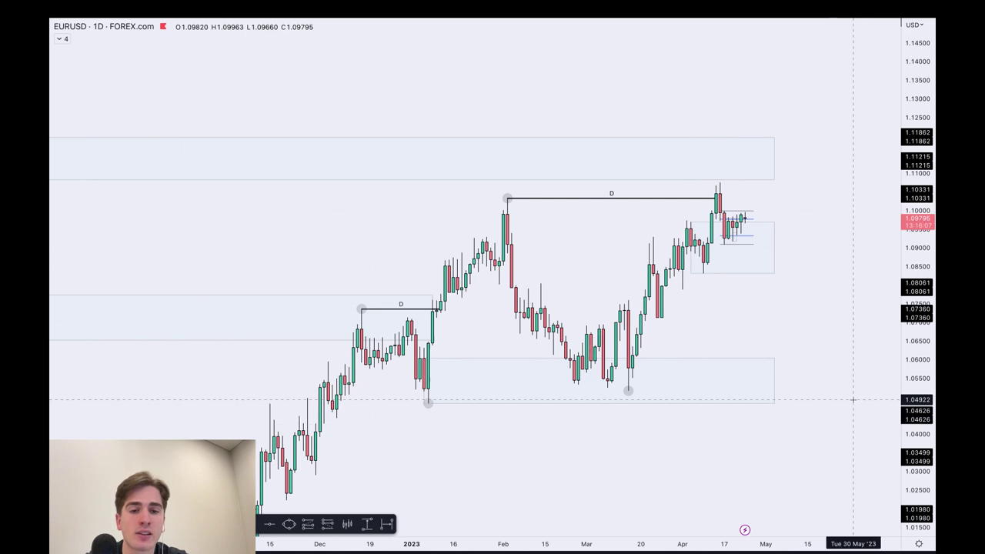
{"action": "scroll", "coordinate": [853, 400], "scroll_direction": "right", "scroll_amount": 2}
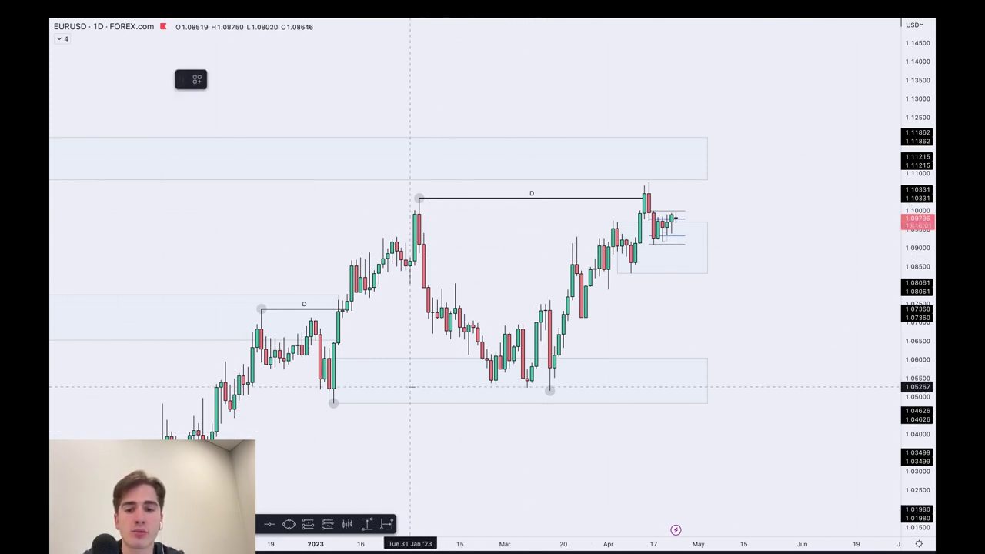
{"action": "left_click_drag", "start_coordinate": [316, 402], "coordinate": [361, 407]}
{"action": "left_click_drag", "start_coordinate": [406, 198], "coordinate": [437, 190]}
{"action": "left_click_drag", "start_coordinate": [531, 383], "coordinate": [587, 379]}
{"action": "left_click_drag", "start_coordinate": [627, 193], "coordinate": [673, 179]}
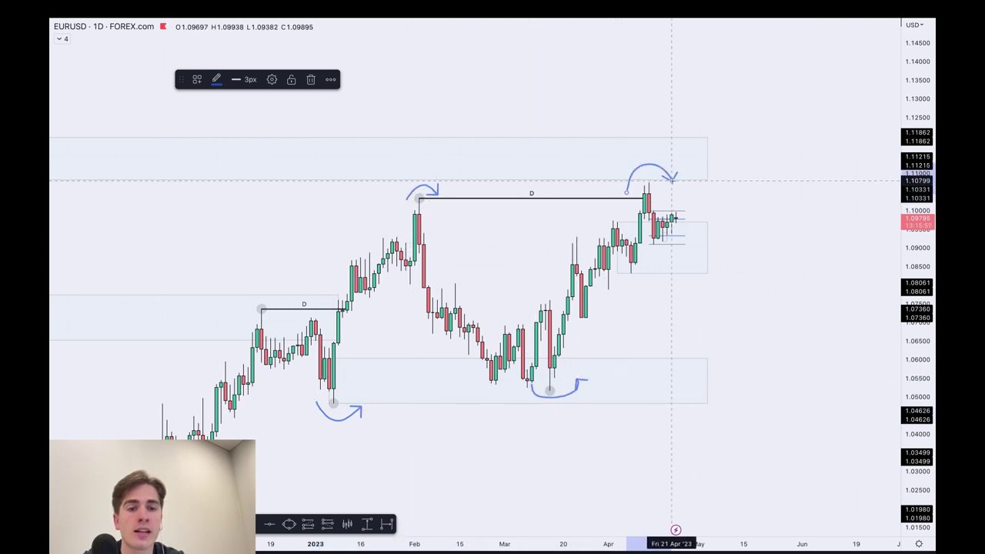
{"action": "key", "text": "ctrl+z"}
{"action": "key", "text": "ctrl+z"}
{"action": "key", "text": "ctrl+z"}
- Highlight the February 2023 high and the latest April high with freehand strokes, and undo both strokes
{"action": "mouse_move", "coordinate": [420, 189]}
{"action": "left_mouse_down"}
{"action": "mouse_move", "coordinate": [405, 207]}
{"action": "mouse_move", "coordinate": [428, 188]}
{"action": "left_mouse_up"}
{"action": "mouse_move", "coordinate": [645, 212]}
{"action": "left_mouse_down"}
{"action": "mouse_move", "coordinate": [642, 204]}
{"action": "mouse_move", "coordinate": [654, 229]}
{"action": "left_mouse_up"}
{"action": "key", "text": "ctrl+z"}
{"action": "key", "text": "ctrl+z"}
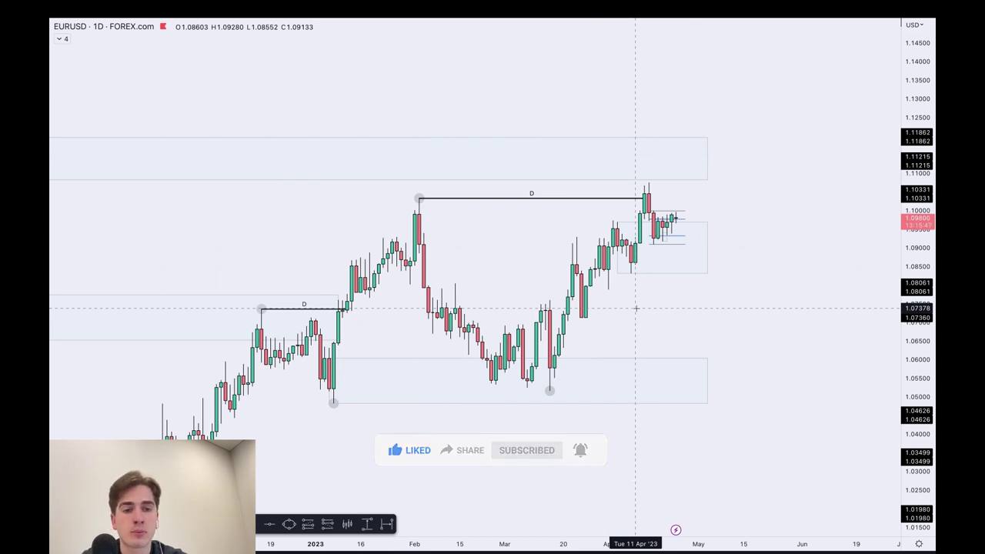
- Circle the upper zone above the April 2023 high and draw a long horizontal arrow from below the late-March 2022 high to current price
{"action": "mouse_move", "coordinate": [648, 143]}
{"action": "left_mouse_down"}
{"action": "mouse_move", "coordinate": [666, 165]}
{"action": "mouse_move", "coordinate": [655, 145]}
{"action": "left_mouse_up"}
{"action": "scroll", "coordinate": [296, 180], "scroll_direction": "down", "scroll_amount": 3}
{"action": "scroll", "coordinate": [295, 180], "scroll_direction": "down", "scroll_amount": 5}
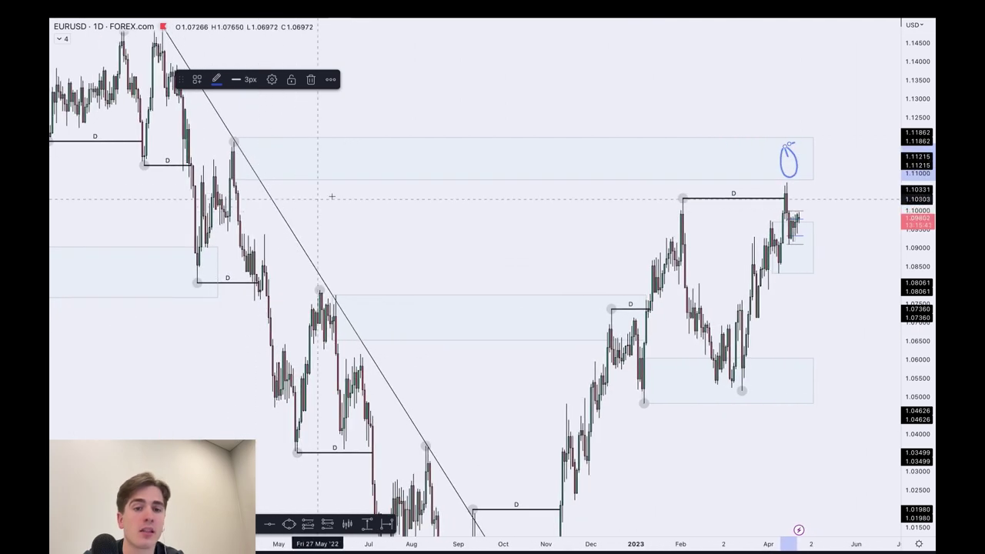
{"action": "scroll", "coordinate": [331, 224], "scroll_direction": "up", "scroll_amount": 2}
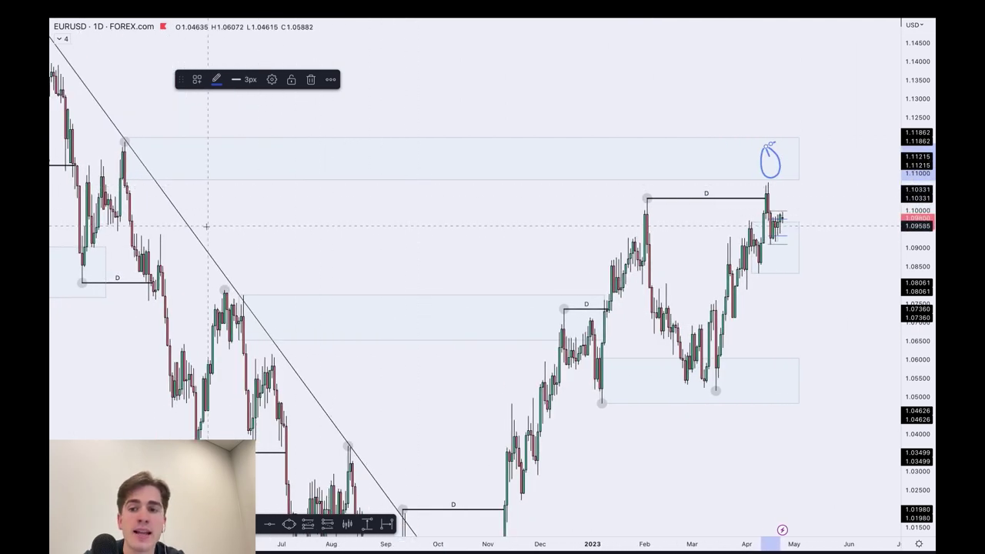
{"action": "left_click_drag", "start_coordinate": [110, 221], "coordinate": [814, 222]}
{"action": "left_click_drag", "start_coordinate": [108, 223], "coordinate": [121, 163]}
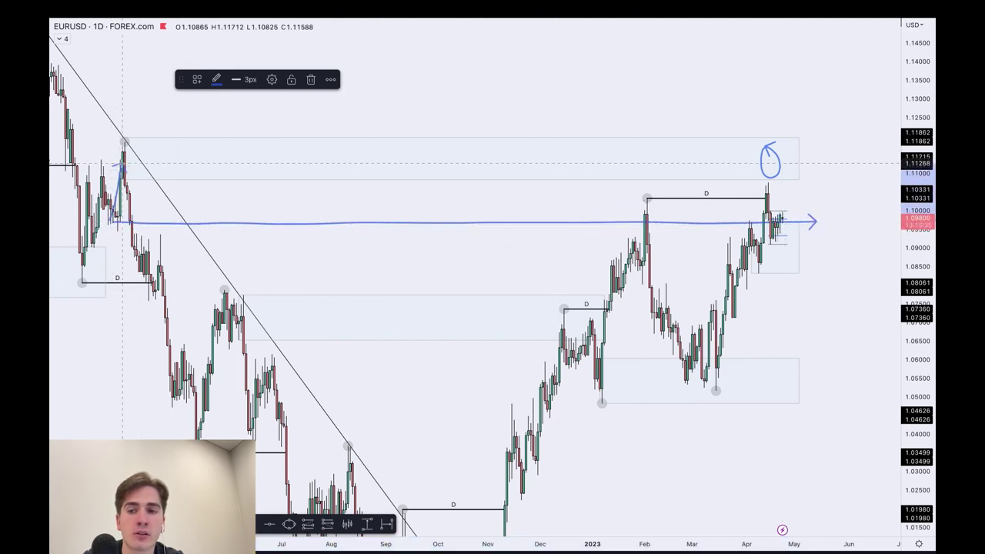
{"action": "mouse_move", "coordinate": [112, 220]}
{"action": "left_mouse_down"}
{"action": "mouse_move", "coordinate": [123, 152]}
{"action": "mouse_move", "coordinate": [158, 274]}
{"action": "mouse_move", "coordinate": [224, 434]}
{"action": "left_mouse_up"}
{"action": "key", "text": "ctrl+z"}
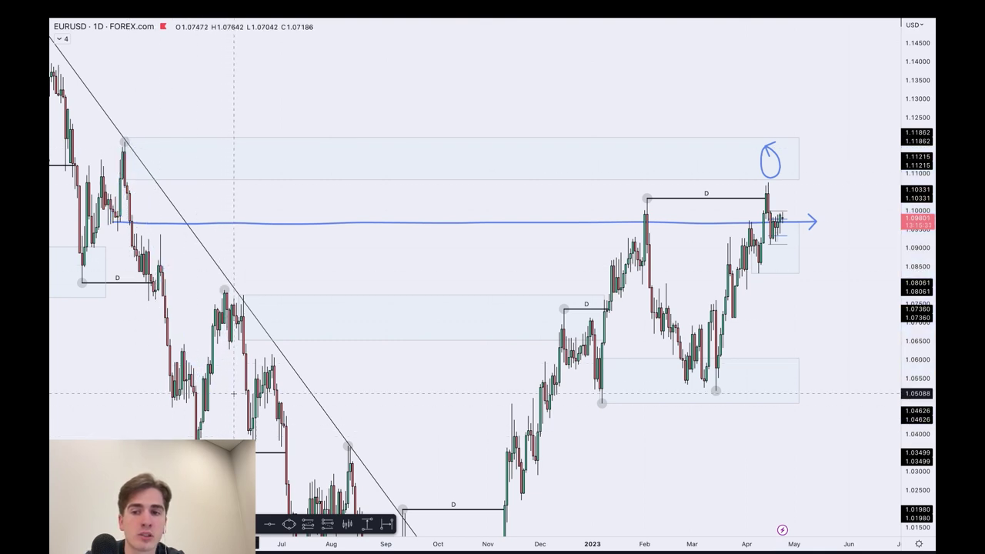
- Replace the long arrow with two short horizontal arrows marking the base and the top of the final rally into the late-March 2022 high
{"action": "left_click_drag", "start_coordinate": [131, 145], "coordinate": [124, 141]}
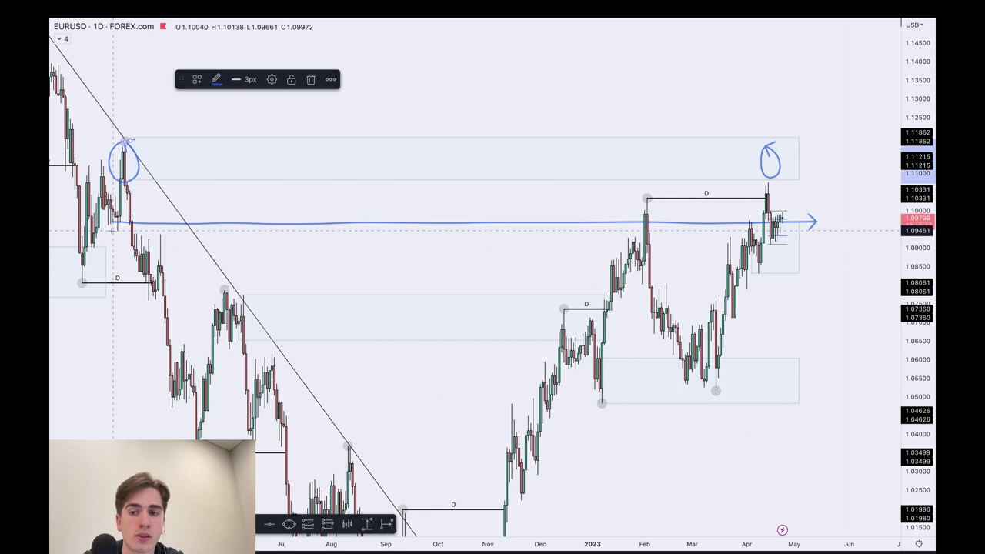
{"action": "left_click_drag", "start_coordinate": [118, 157], "coordinate": [147, 262]}
{"action": "key", "text": "ctrl+z"}
{"action": "key", "text": "ctrl+z"}
{"action": "left_click_drag", "start_coordinate": [118, 230], "coordinate": [254, 231]}
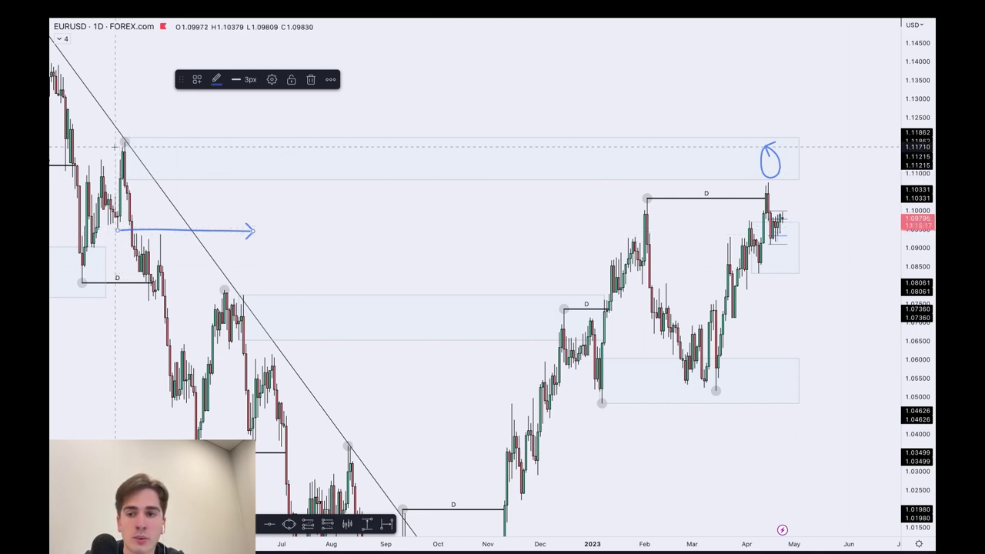
{"action": "left_click_drag", "start_coordinate": [202, 145], "coordinate": [204, 145]}
- Circle the April 2023 high beneath the upper zone, trying out and undoing freehand arrows around the February high and the decline
{"action": "mouse_move", "coordinate": [626, 219]}
{"action": "left_mouse_down"}
{"action": "mouse_move", "coordinate": [679, 213]}
{"action": "mouse_move", "coordinate": [703, 365]}
{"action": "left_mouse_up"}
{"action": "key", "text": "ctrl+z"}
{"action": "key", "text": "ctrl+z"}
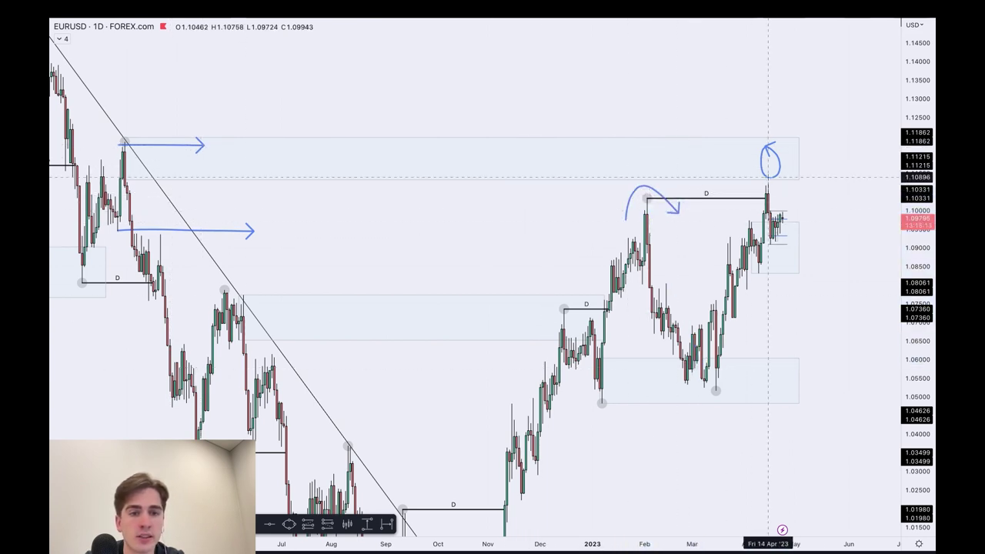
{"action": "left_click_drag", "start_coordinate": [780, 184], "coordinate": [754, 178]}
{"action": "mouse_move", "coordinate": [613, 192]}
{"action": "left_mouse_down"}
{"action": "mouse_move", "coordinate": [795, 189]}
{"action": "mouse_move", "coordinate": [818, 357]}
{"action": "left_mouse_up"}
{"action": "key", "text": "ctrl+z"}
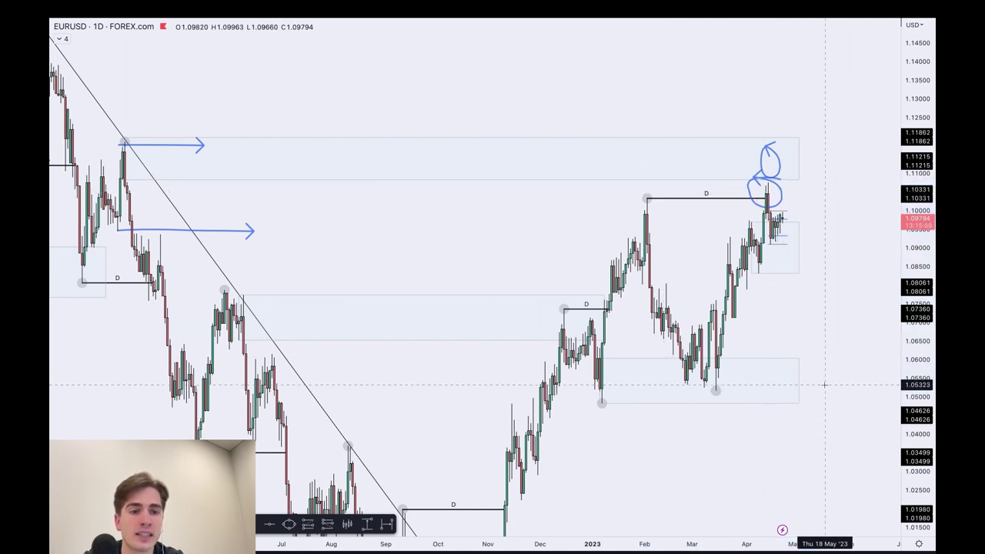
- Undo all remaining freehand marks, including a fresh circle in the upper zone above the April 2023 high
{"action": "key", "text": "ctrl+z"}
{"action": "key", "text": "ctrl+z"}
{"action": "key", "text": "ctrl+z"}
{"action": "key", "text": "ctrl+z"}
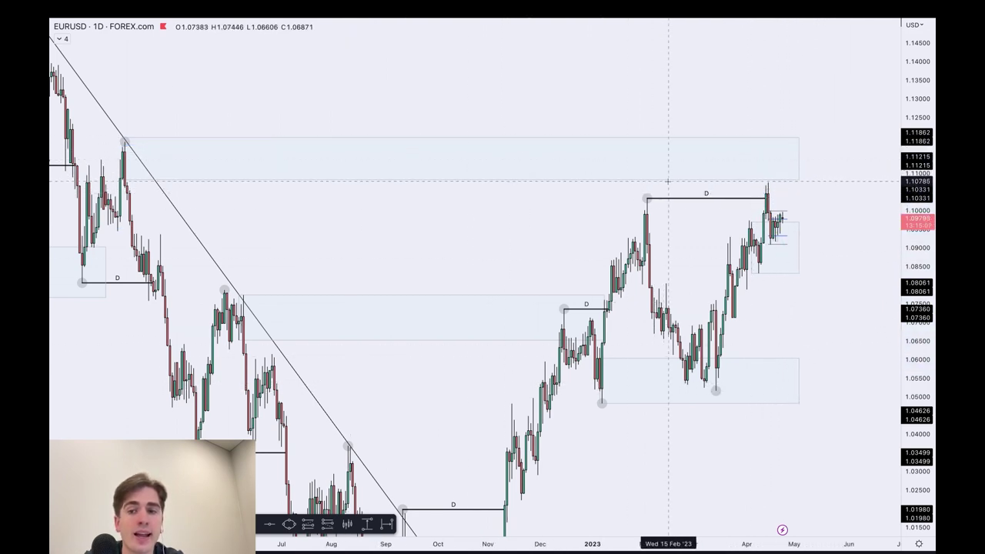
{"action": "mouse_move", "coordinate": [786, 146]}
{"action": "left_mouse_down"}
{"action": "mouse_move", "coordinate": [767, 139]}
{"action": "mouse_move", "coordinate": [755, 185]}
{"action": "mouse_move", "coordinate": [766, 139]}
{"action": "left_mouse_up"}
{"action": "key", "text": "ctrl+z"}
- Draw a freehand arrow along the rally from the mid-March 2023 low to the April high, and delete it
{"action": "scroll", "coordinate": [802, 176], "scroll_direction": "up", "scroll_amount": 2}
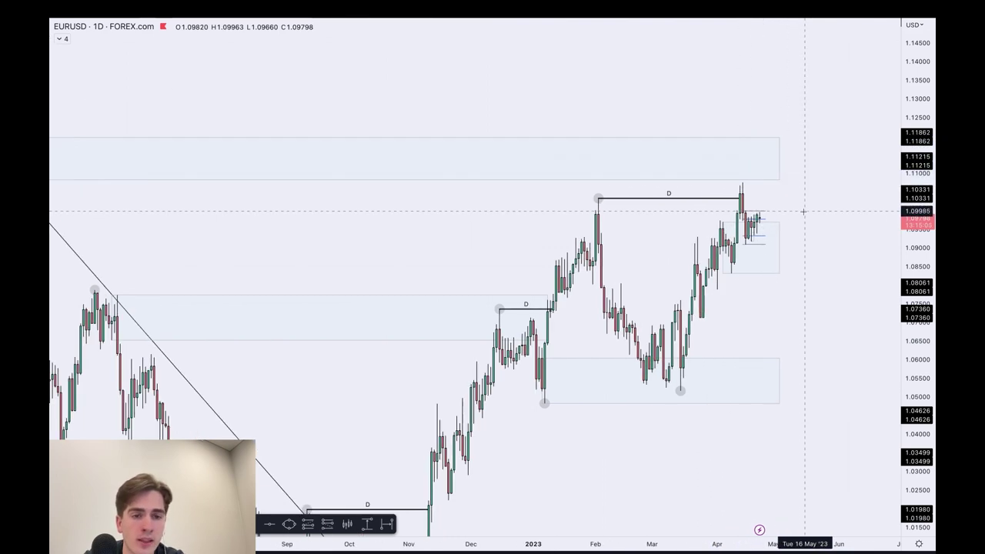
{"action": "scroll", "coordinate": [803, 214], "scroll_direction": "up", "scroll_amount": 2}
{"action": "scroll", "coordinate": [825, 378], "scroll_direction": "up", "scroll_amount": 1}
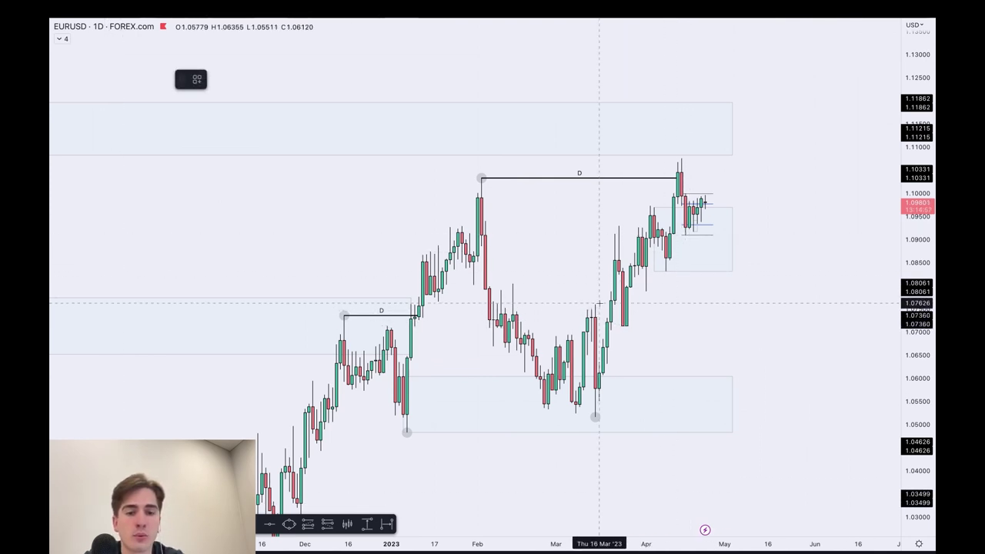
{"action": "mouse_move", "coordinate": [594, 412]}
{"action": "left_mouse_down"}
{"action": "mouse_move", "coordinate": [638, 330]}
{"action": "mouse_move", "coordinate": [689, 188]}
{"action": "left_mouse_up"}
{"action": "key", "text": "Delete"}
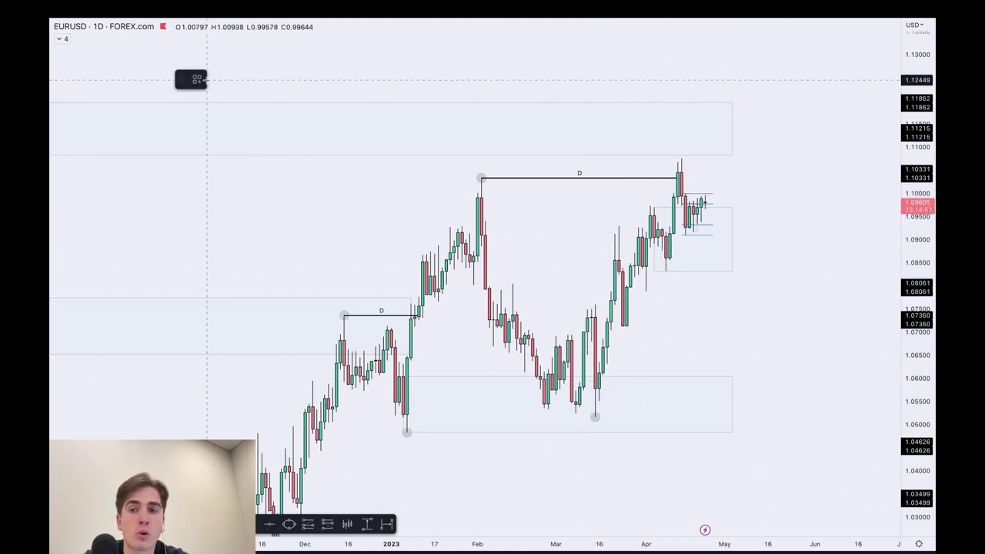
- Apply a saved drawing template and draw a zone rectangle from 15 March 2023 at 1.07327 to 27 March at about 1.0515
{"action": "left_click", "coordinate": [197, 79]}
{"action": "left_click", "coordinate": [242, 207]}
{"action": "scroll", "coordinate": [627, 267], "scroll_direction": "up", "scroll_amount": 2}
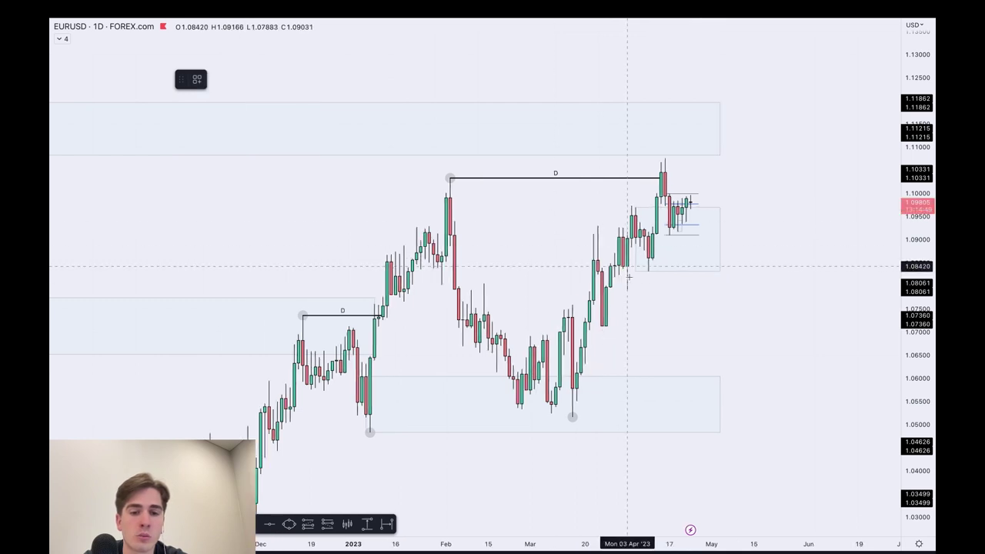
{"action": "scroll", "coordinate": [628, 267], "scroll_direction": "up", "scroll_amount": 1}
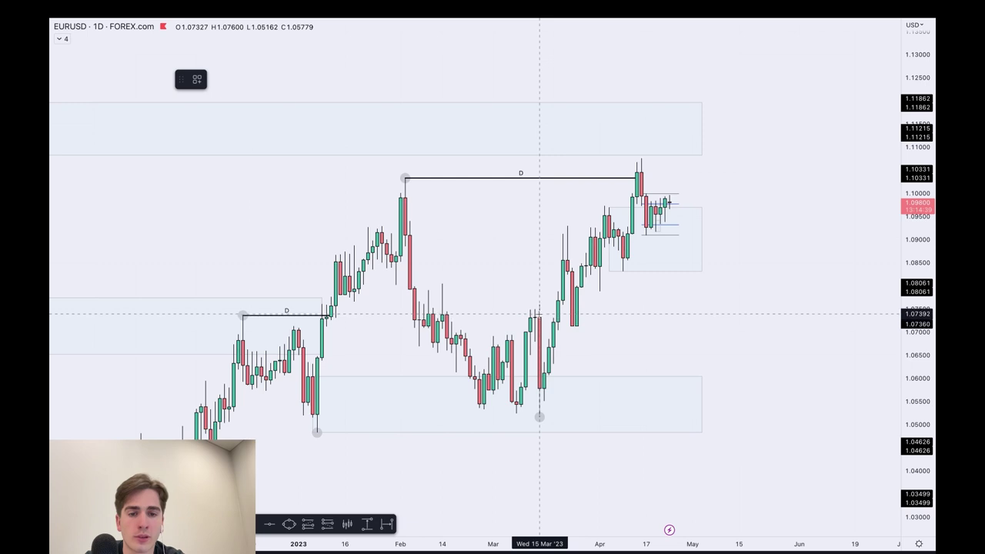
{"action": "left_click", "coordinate": [540, 316]}
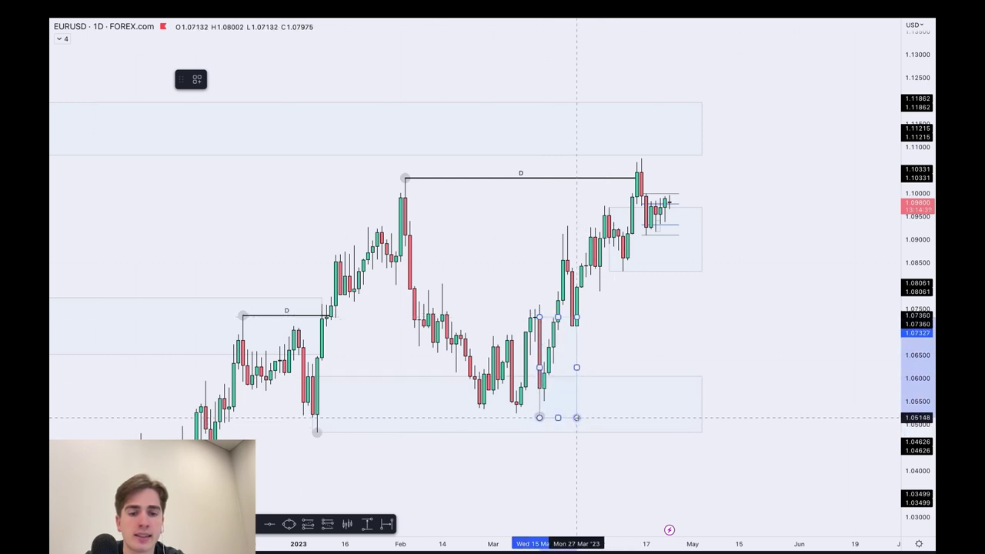
{"action": "left_click", "coordinate": [577, 418]}
- Draw a second zone rectangle around the late-March 2023 pullback, starting on 23 March at 1.08558
{"action": "left_click", "coordinate": [629, 355]}
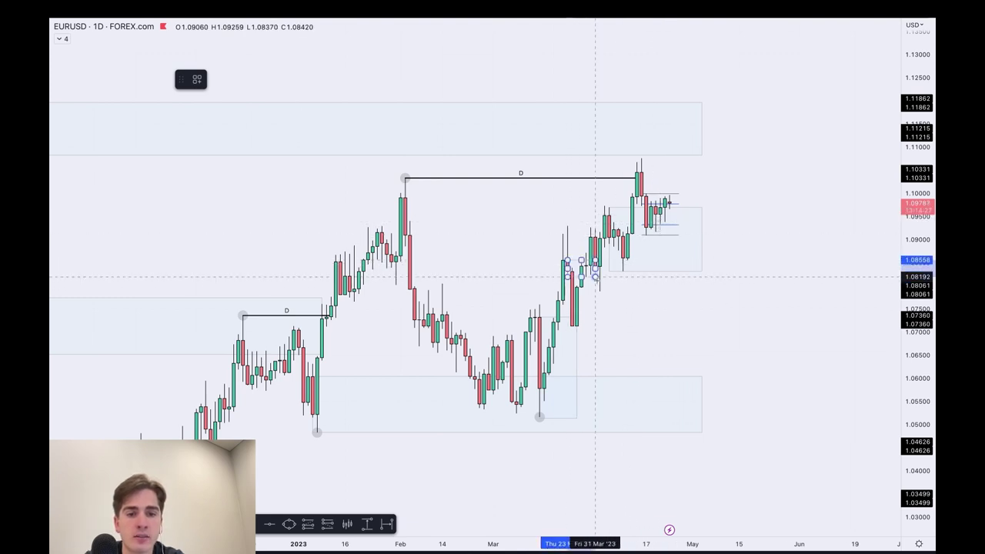
{"action": "left_click", "coordinate": [614, 326]}
{"action": "left_click", "coordinate": [683, 315]}
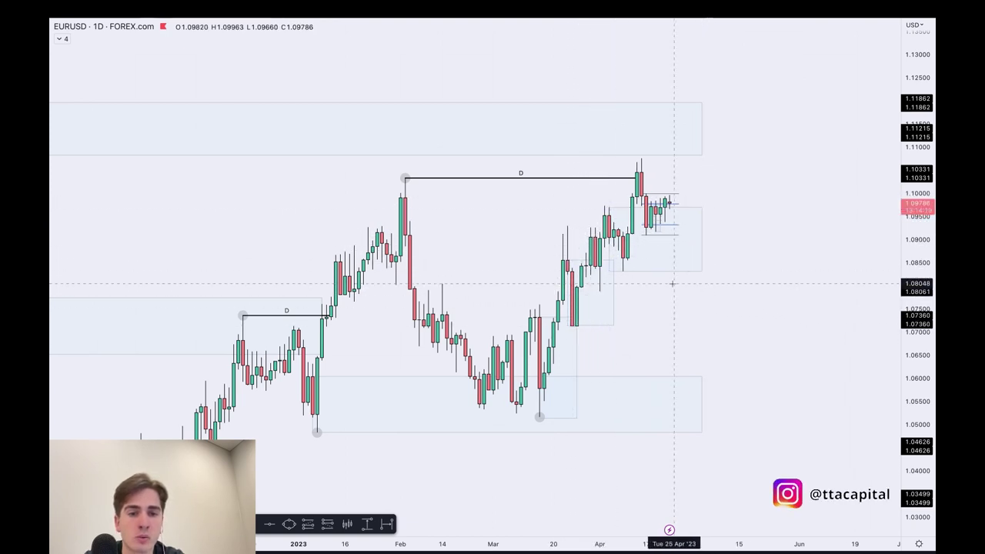
- Delete the two zone rectangles drawn over the March 2023 rally
{"action": "scroll", "coordinate": [671, 281], "scroll_direction": "up", "scroll_amount": 1}
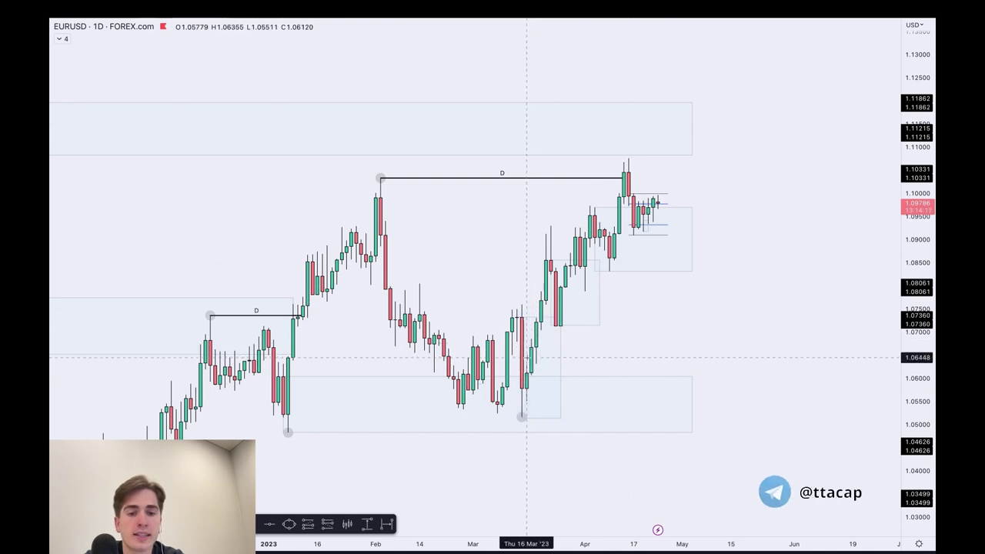
{"action": "left_click", "coordinate": [553, 350]}
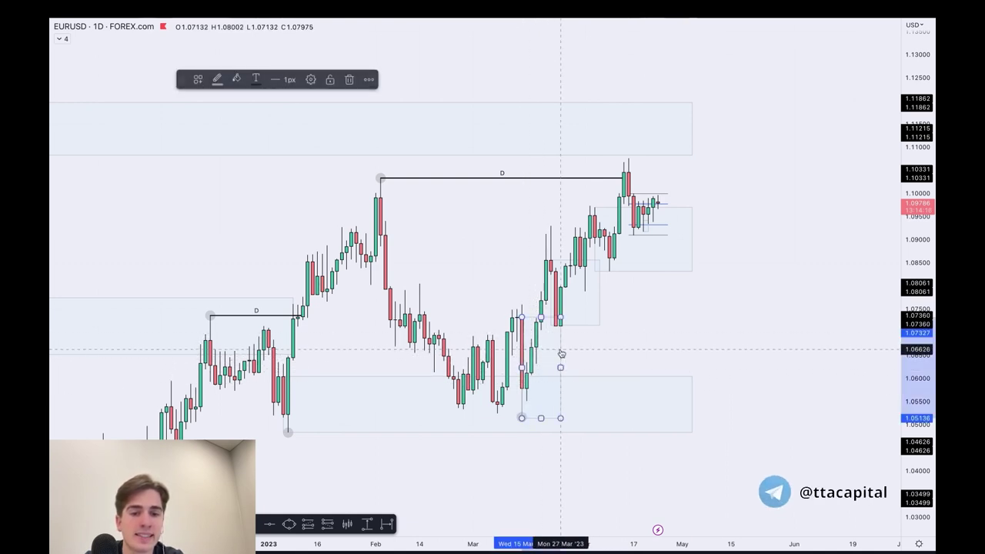
{"action": "key", "text": "Delete"}
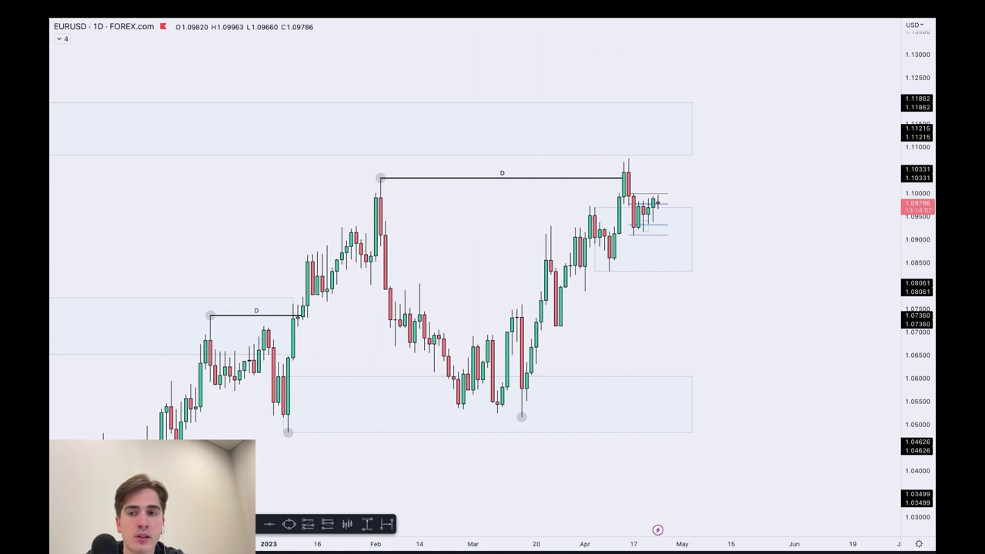
- Trace the early-April dip and rally and a possible rise into the upper zone with freehand arrows, deleting each one
{"action": "mouse_move", "coordinate": [587, 208]}
{"action": "left_mouse_down"}
{"action": "mouse_move", "coordinate": [609, 266]}
{"action": "mouse_move", "coordinate": [620, 178]}
{"action": "left_mouse_up"}
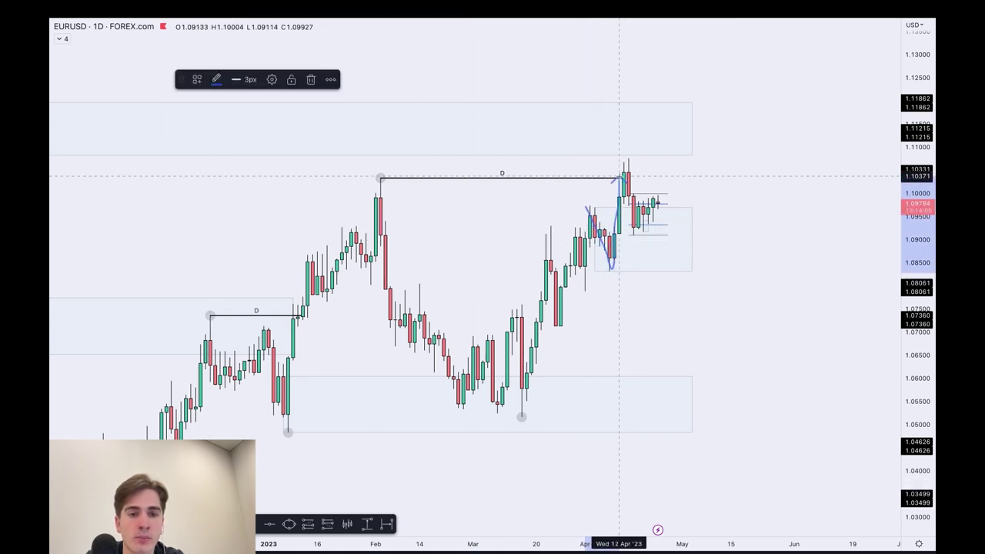
{"action": "key", "text": "Delete"}
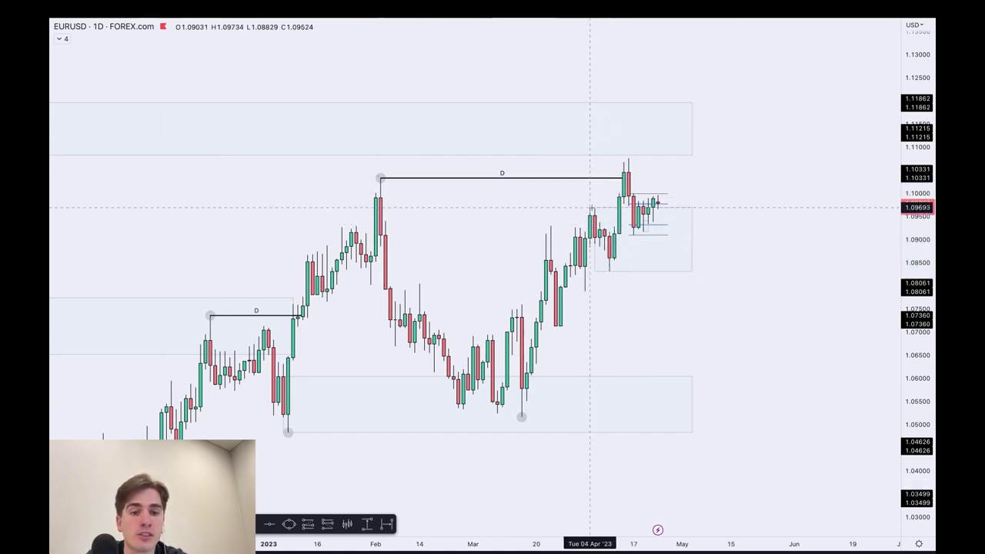
{"action": "left_click_drag", "start_coordinate": [668, 237], "coordinate": [672, 141]}
{"action": "key", "text": "Delete"}
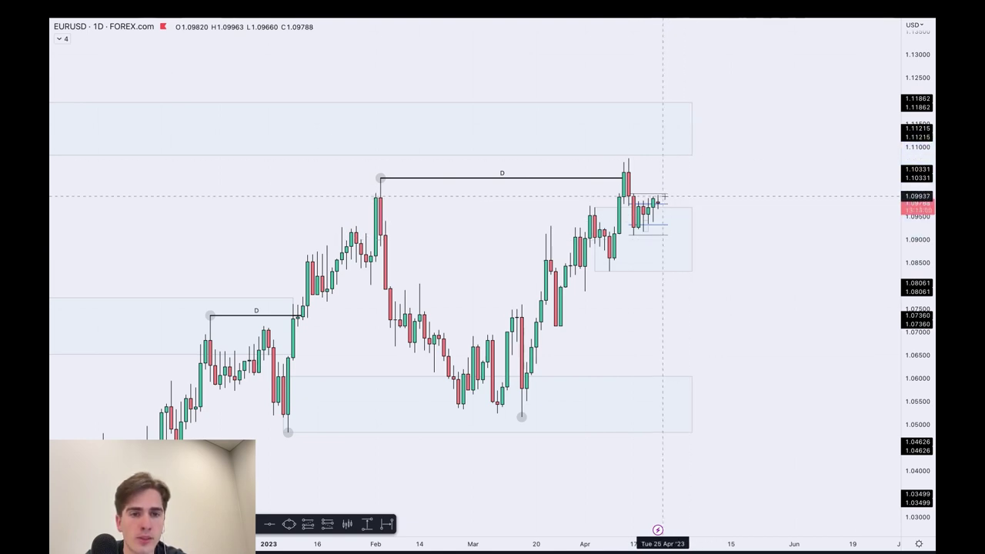
- Sketch a projected rise into the upper zone and a stepped decline to about 1.065 with horizontal level arrows, and undo it
{"action": "mouse_move", "coordinate": [663, 207]}
{"action": "left_mouse_down"}
{"action": "mouse_move", "coordinate": [677, 135]}
{"action": "mouse_move", "coordinate": [712, 281]}
{"action": "left_mouse_up"}
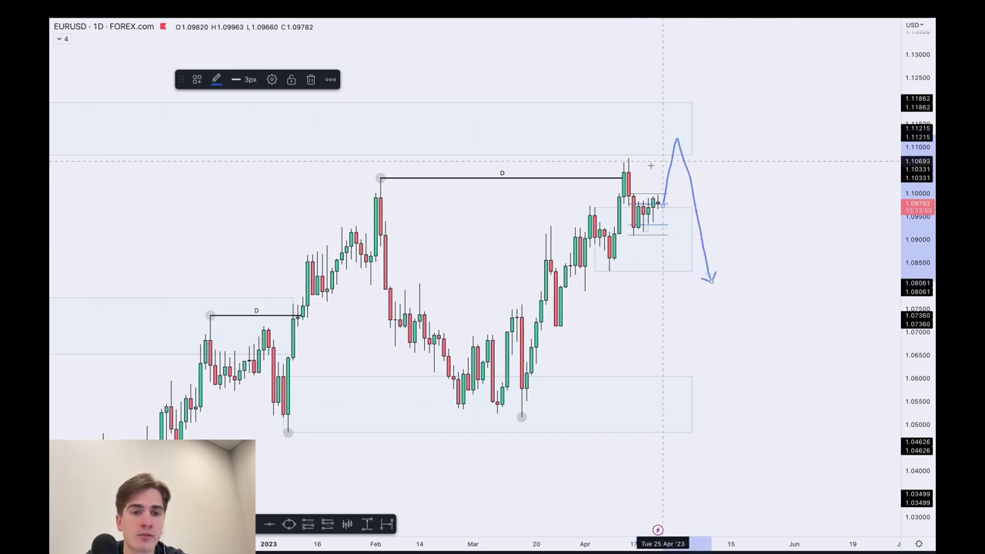
{"action": "left_click_drag", "start_coordinate": [616, 158], "coordinate": [678, 158]}
{"action": "left_click_drag", "start_coordinate": [706, 278], "coordinate": [727, 185]}
{"action": "left_click_drag", "start_coordinate": [660, 145], "coordinate": [732, 144]}
{"action": "mouse_move", "coordinate": [681, 167]}
{"action": "left_mouse_down"}
{"action": "mouse_move", "coordinate": [741, 166]}
{"action": "mouse_move", "coordinate": [766, 296]}
{"action": "mouse_move", "coordinate": [826, 316]}
{"action": "mouse_move", "coordinate": [843, 358]}
{"action": "left_mouse_up"}
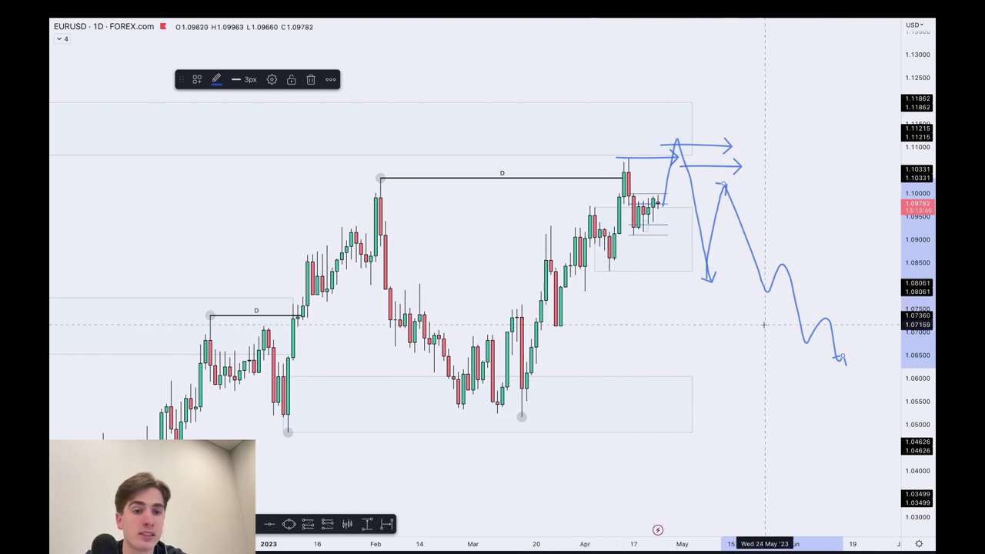
{"action": "key", "text": "ctrl+z"}
{"action": "key", "text": "ctrl+z"}
{"action": "key", "text": "ctrl+z"}
{"action": "key", "text": "ctrl+z"}
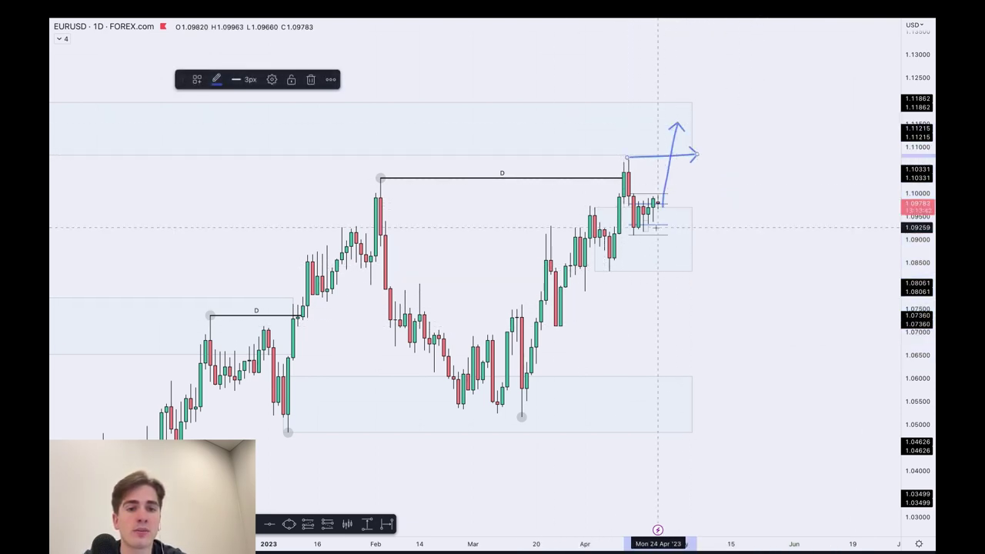
- Mark the mid-April low and sketch a projected drop from the upper zone, a rebound and a fall to about 1.05, with level arrows
{"action": "left_click_drag", "start_coordinate": [624, 238], "coordinate": [665, 235]}
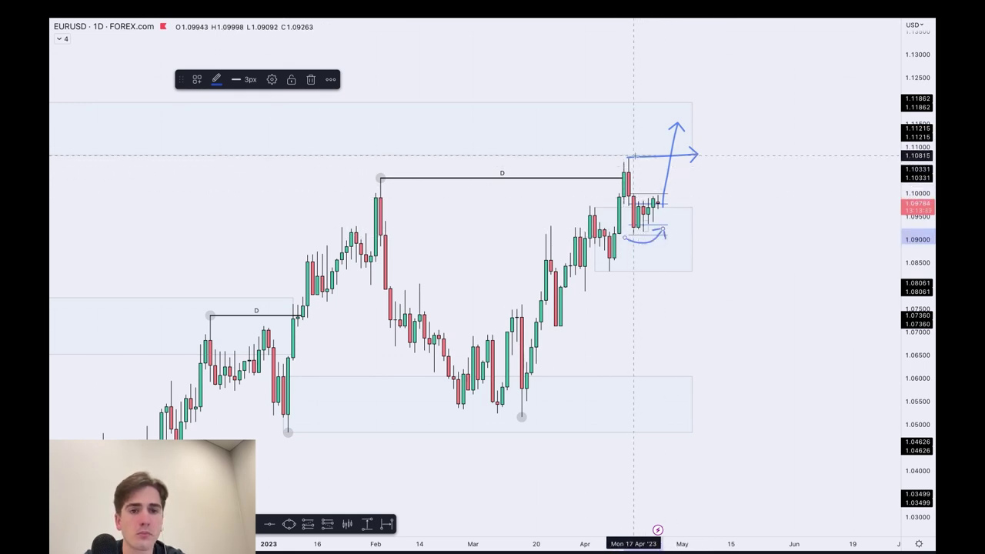
{"action": "mouse_move", "coordinate": [677, 127]}
{"action": "left_mouse_down"}
{"action": "mouse_move", "coordinate": [699, 165]}
{"action": "mouse_move", "coordinate": [727, 278]}
{"action": "left_mouse_up"}
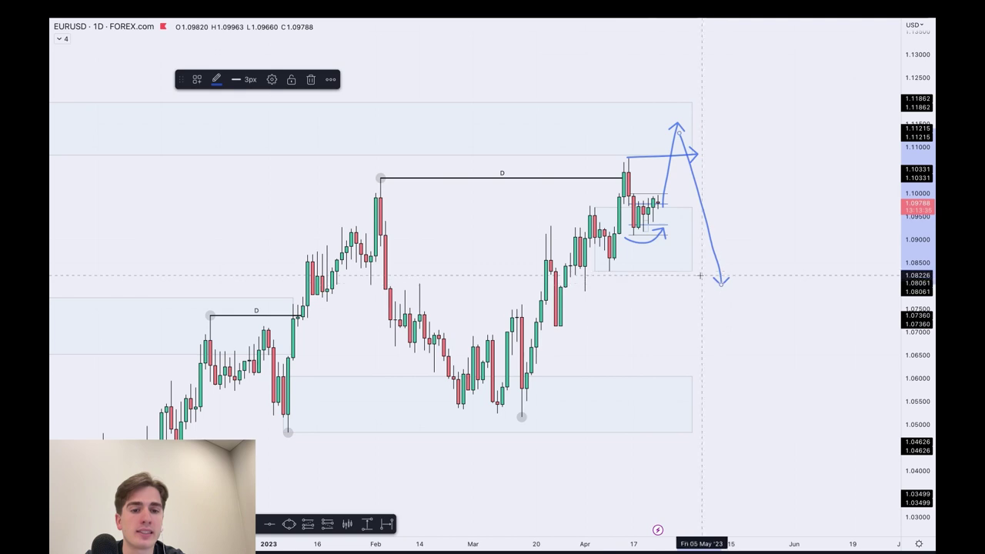
{"action": "left_click_drag", "start_coordinate": [625, 234], "coordinate": [744, 238]}
{"action": "mouse_move", "coordinate": [724, 280]}
{"action": "left_mouse_down"}
{"action": "mouse_move", "coordinate": [775, 157]}
{"action": "mouse_move", "coordinate": [838, 431]}
{"action": "left_mouse_up"}
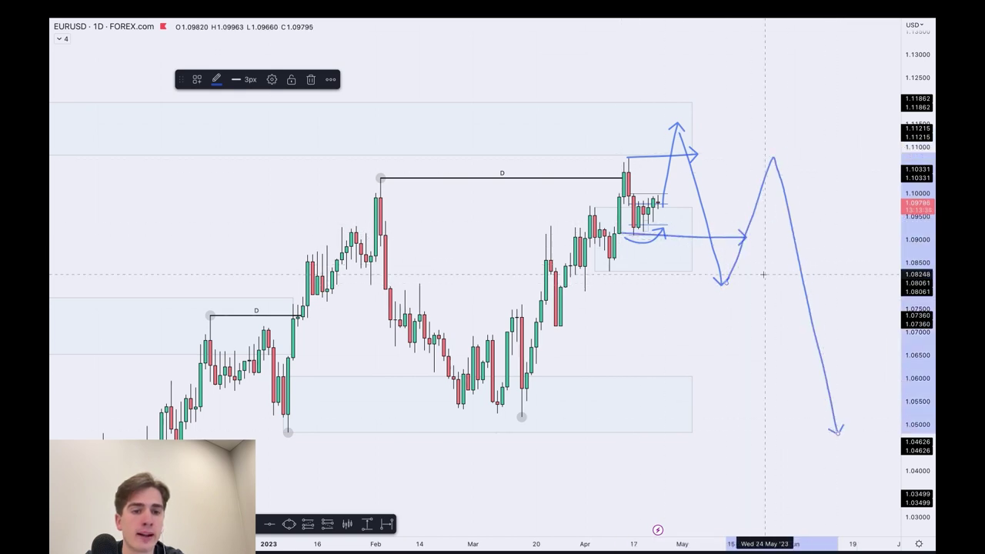
{"action": "left_click_drag", "start_coordinate": [678, 132], "coordinate": [745, 132]}
{"action": "left_click_drag", "start_coordinate": [692, 156], "coordinate": [760, 156]}
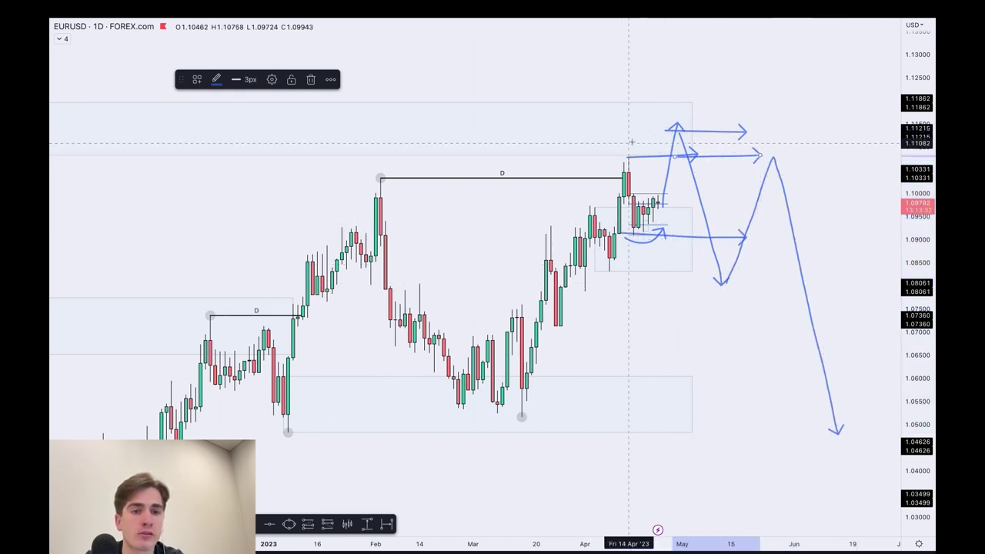
- Cross the mid-April high with freehand arrows and undo the crossing strokes together with the earlier projection and level arrows
{"action": "left_click_drag", "start_coordinate": [619, 140], "coordinate": [638, 160]}
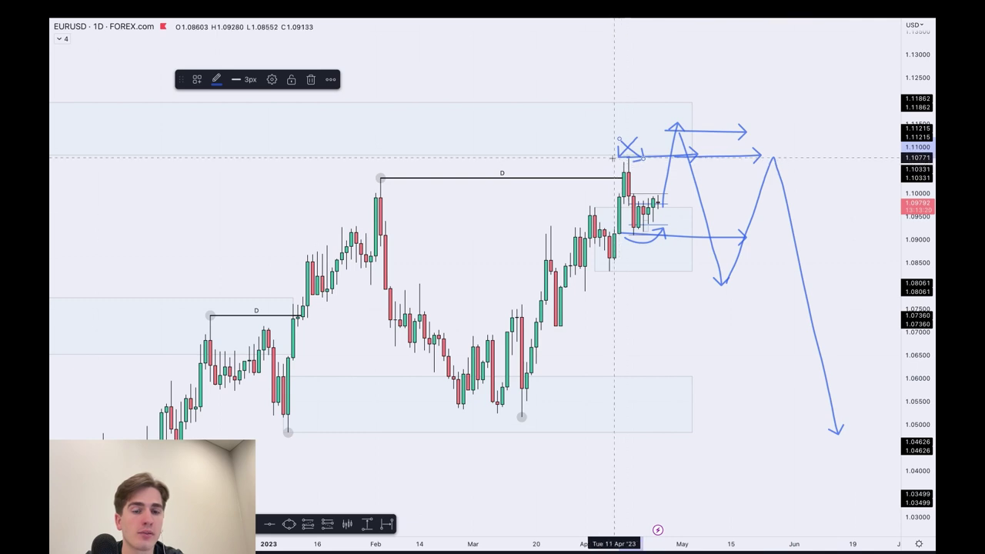
{"action": "key", "text": "ctrl+z"}
{"action": "key", "text": "ctrl+z"}
{"action": "key", "text": "ctrl+z"}
{"action": "key", "text": "ctrl+z"}
{"action": "key", "text": "ctrl+z"}
{"action": "key", "text": "ctrl+z"}
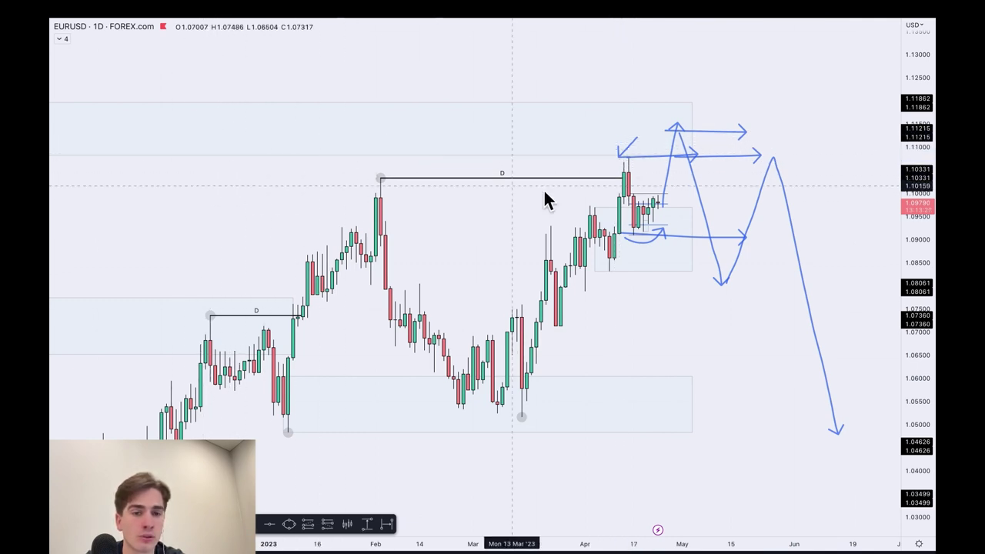
{"action": "key", "text": "ctrl+z"}
{"action": "key", "text": "ctrl+z"}
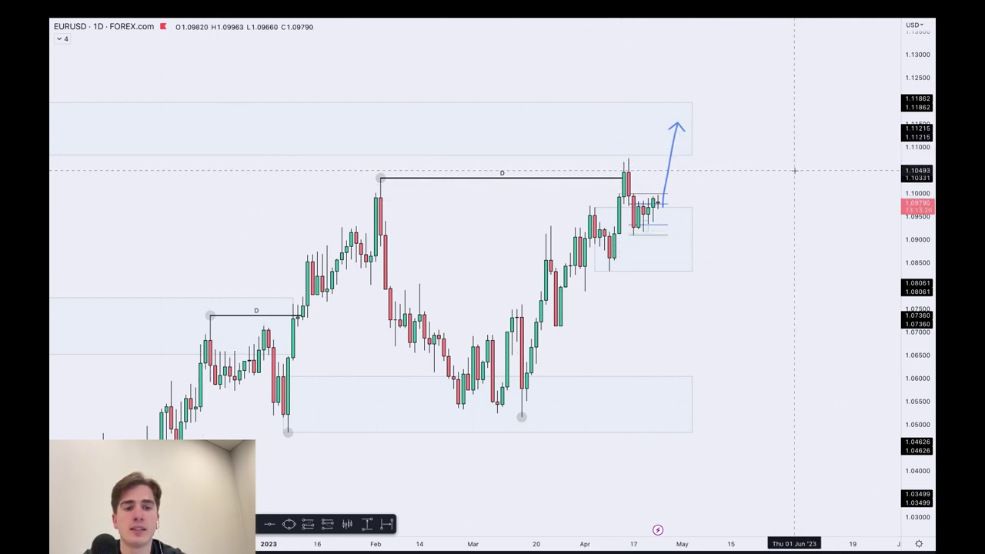
- Switch the EURUSD chart to the 4-hour interval
{"action": "type", "text": "4h"}
{"action": "key", "text": "Return"}
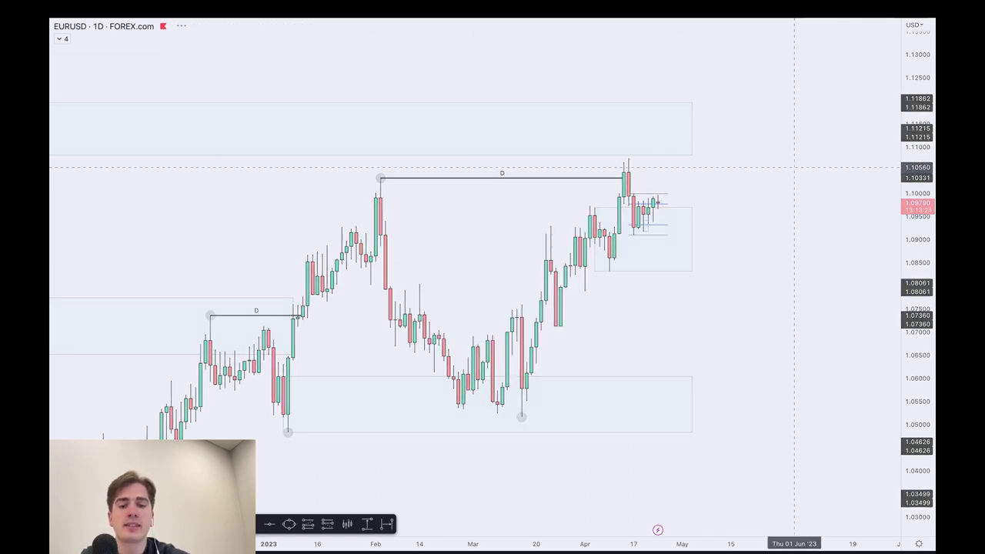
{"action": "scroll", "coordinate": [716, 297], "scroll_direction": "down", "scroll_amount": 5}
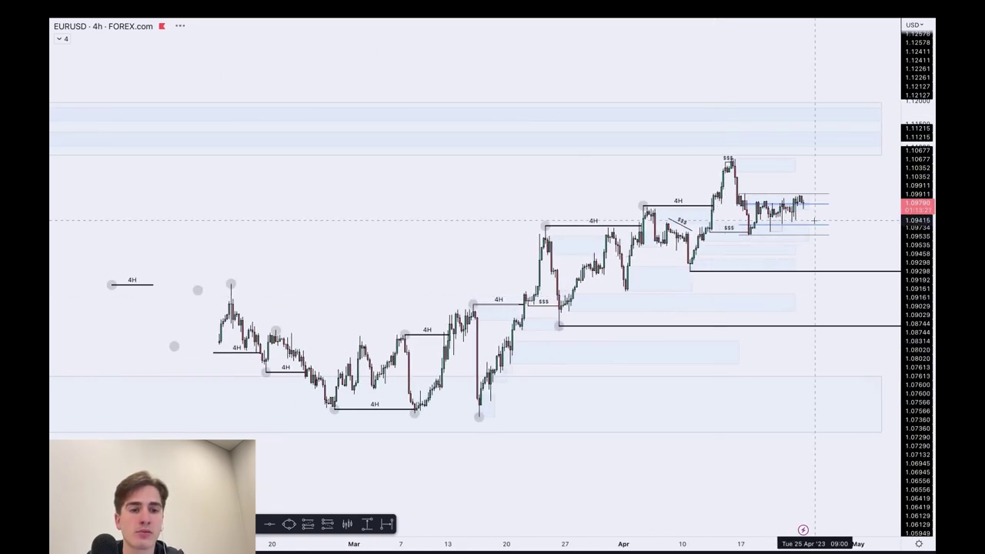
{"action": "right_click", "coordinate": [852, 224]}
{"action": "left_click", "coordinate": [863, 215]}
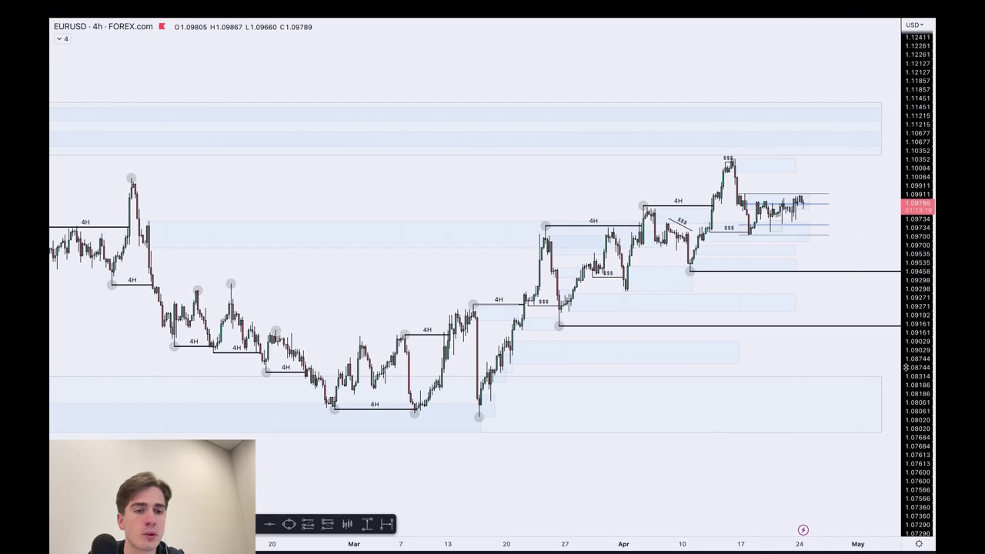
{"action": "left_click_drag", "start_coordinate": [916, 374], "coordinate": [916, 247]}
{"action": "scroll", "coordinate": [881, 223], "scroll_direction": "up", "scroll_amount": 5}
{"action": "scroll", "coordinate": [879, 222], "scroll_direction": "up", "scroll_amount": 5}
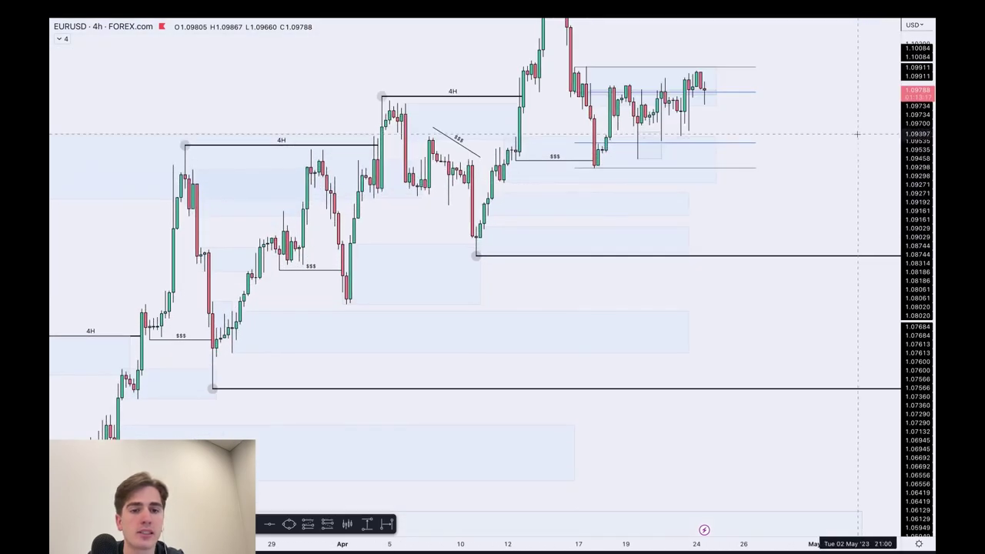
{"action": "scroll", "coordinate": [629, 186], "scroll_direction": "up", "scroll_amount": 1}
{"action": "scroll", "coordinate": [554, 277], "scroll_direction": "down", "scroll_amount": 3}
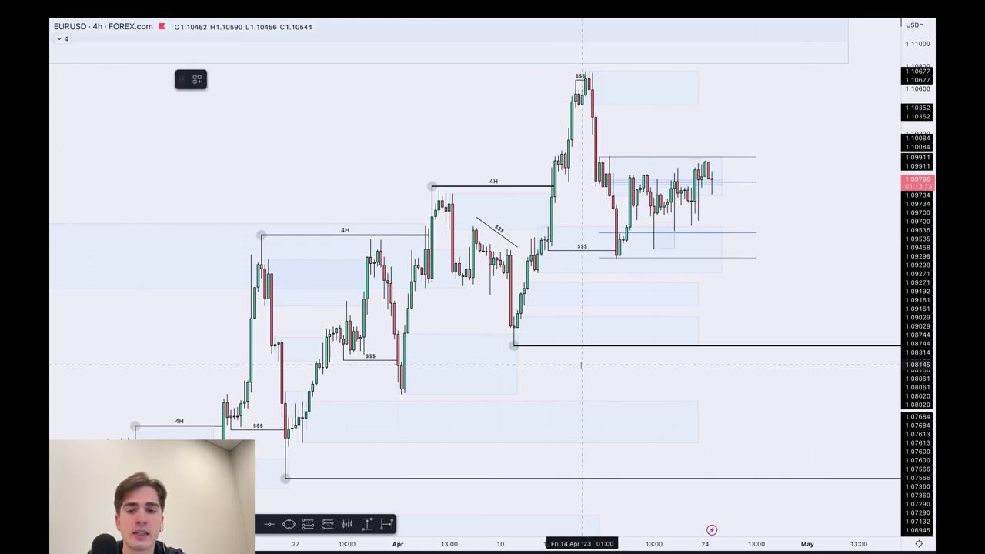
- Mark the swing low before the mid-April rally and the rally's high with curved freehand arrows, and undo them
{"action": "left_click_drag", "start_coordinate": [497, 344], "coordinate": [541, 339]}
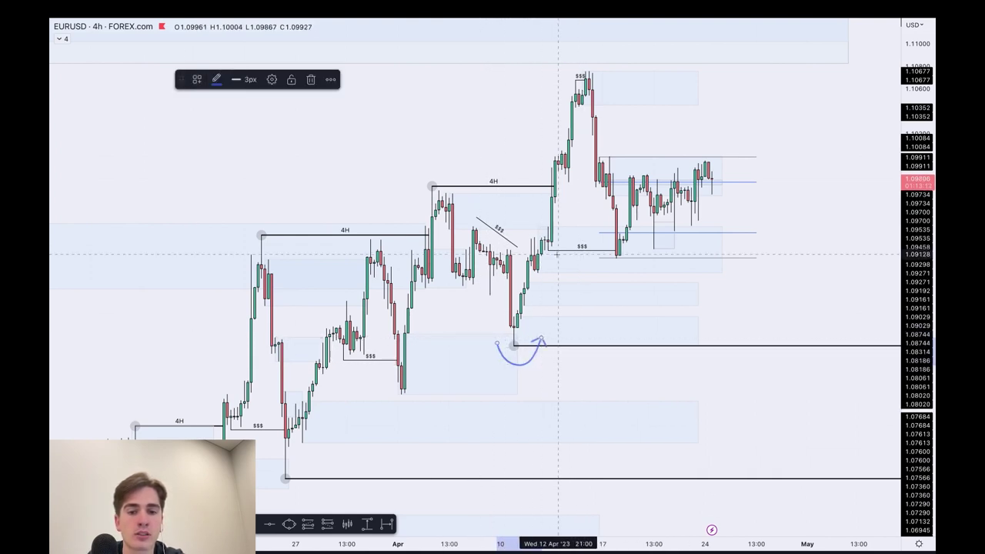
{"action": "left_click_drag", "start_coordinate": [558, 80], "coordinate": [613, 56]}
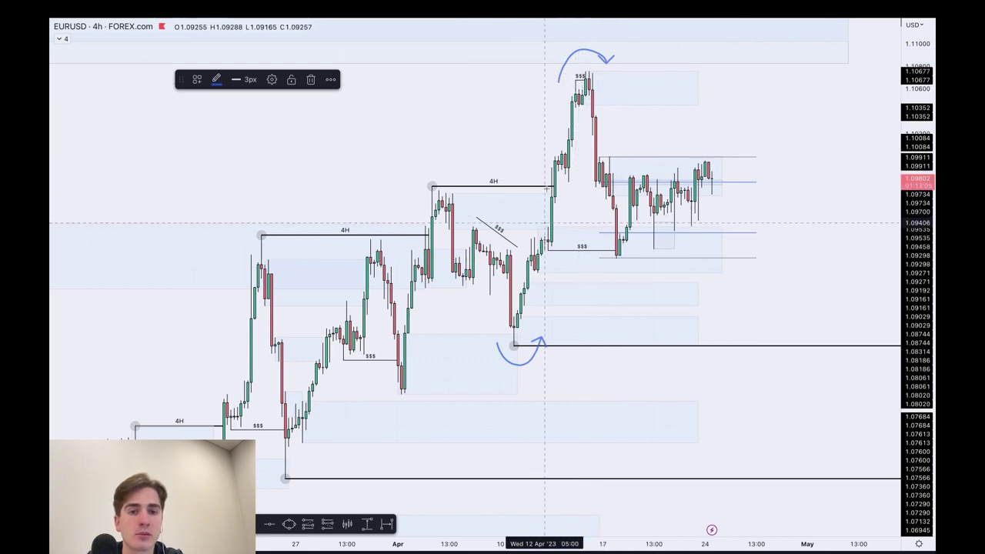
{"action": "left_click_drag", "start_coordinate": [546, 215], "coordinate": [590, 163]}
{"action": "key", "text": "ctrl+z"}
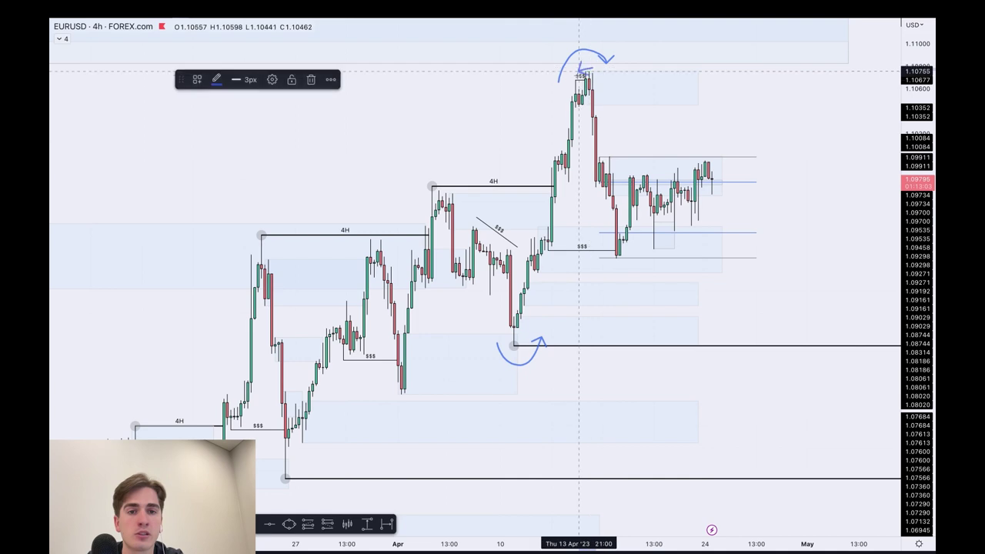
{"action": "key", "text": "ctrl+z"}
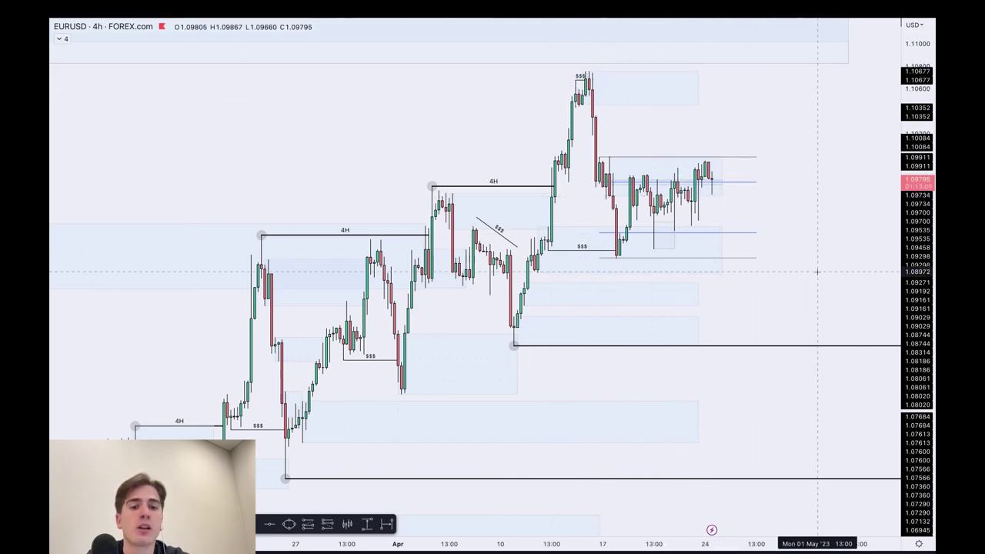
{"action": "scroll", "coordinate": [576, 204], "scroll_direction": "up", "scroll_amount": 1}
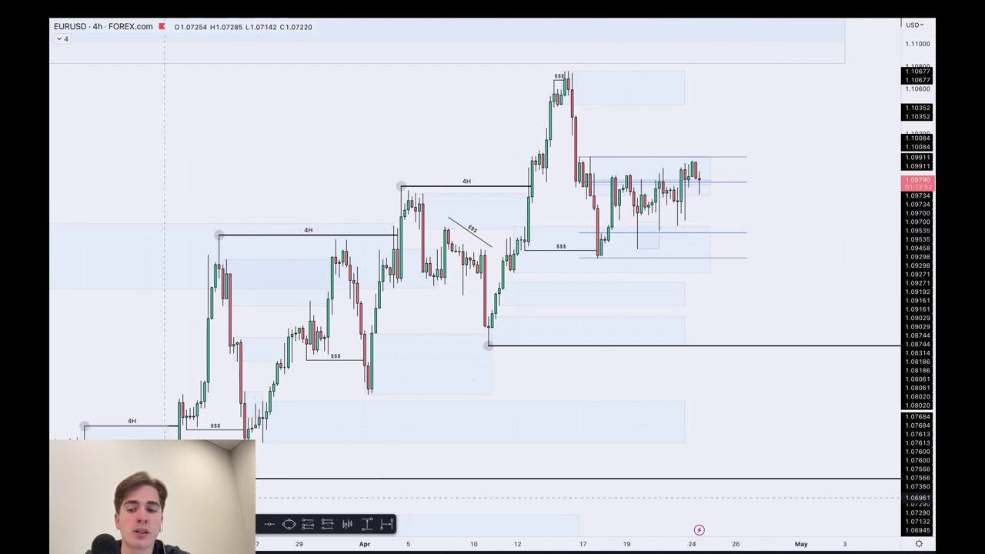
- Outline the late-April range with two level arrows, sketch a projected break upward and downward, and undo the arrows
{"action": "left_click", "coordinate": [231, 524]}
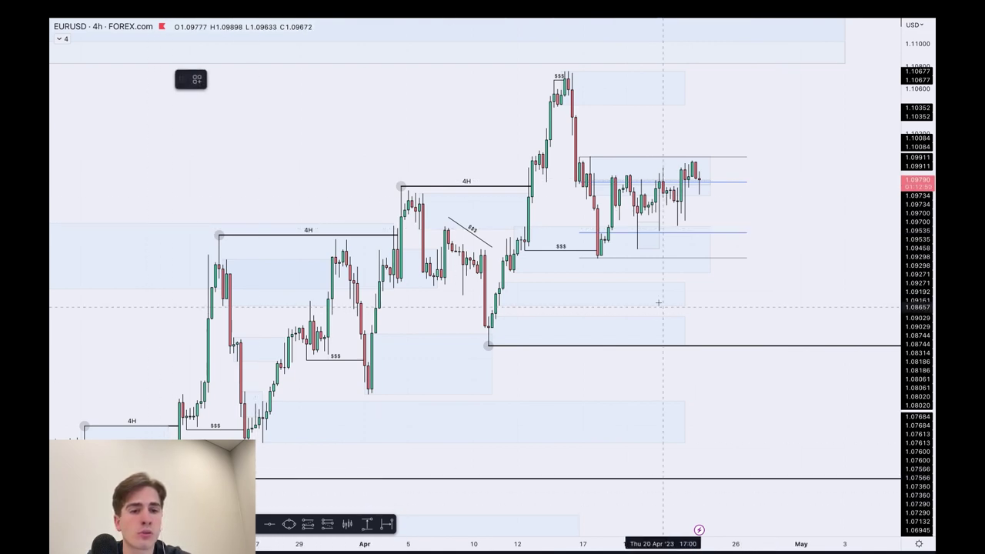
{"action": "left_click", "coordinate": [576, 160]}
{"action": "left_click_drag", "start_coordinate": [576, 242], "coordinate": [835, 260]}
{"action": "mouse_move", "coordinate": [714, 196]}
{"action": "left_mouse_down"}
{"action": "mouse_move", "coordinate": [723, 55]}
{"action": "mouse_move", "coordinate": [754, 379]}
{"action": "left_mouse_up"}
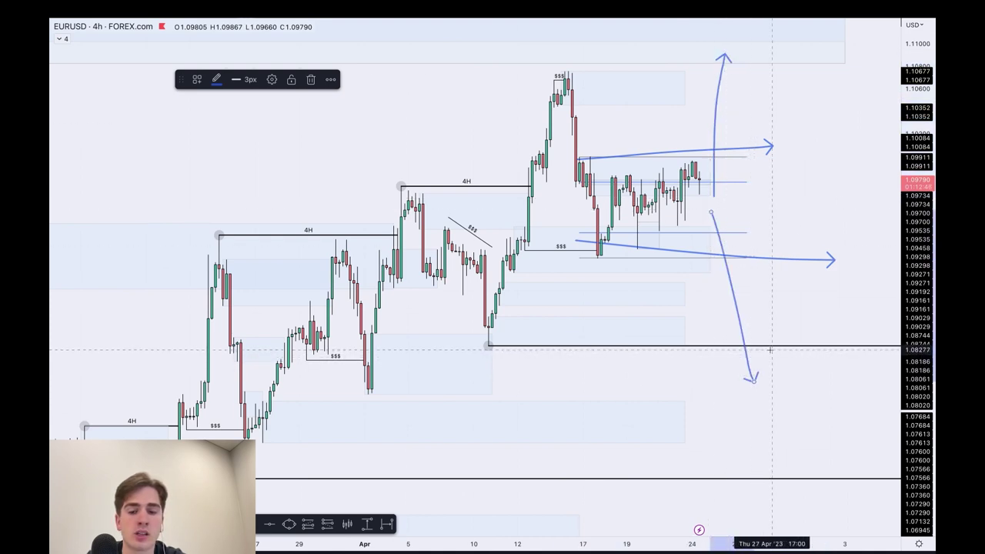
{"action": "key", "text": "ctrl+z"}
{"action": "key", "text": "ctrl+z"}
{"action": "key", "text": "ctrl+z"}
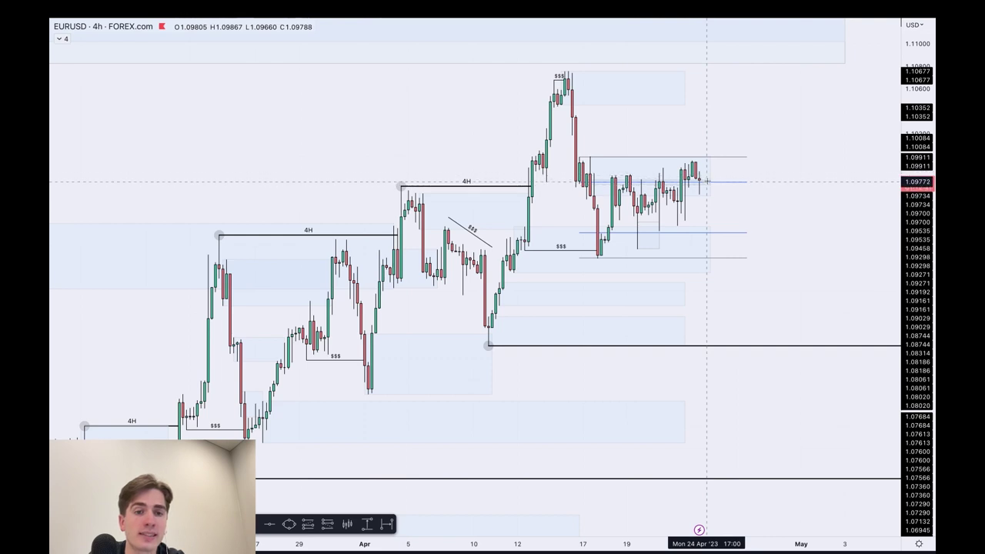
- Sketch a rise to about 1.106 and a drop from it, with level arrows on that supply zone and two lower demand zones
{"action": "left_click_drag", "start_coordinate": [706, 180], "coordinate": [716, 86]}
{"action": "left_click_drag", "start_coordinate": [558, 74], "coordinate": [702, 79]}
{"action": "mouse_move", "coordinate": [569, 100]}
{"action": "left_mouse_down"}
{"action": "mouse_move", "coordinate": [706, 98]}
{"action": "mouse_move", "coordinate": [773, 199]}
{"action": "left_mouse_up"}
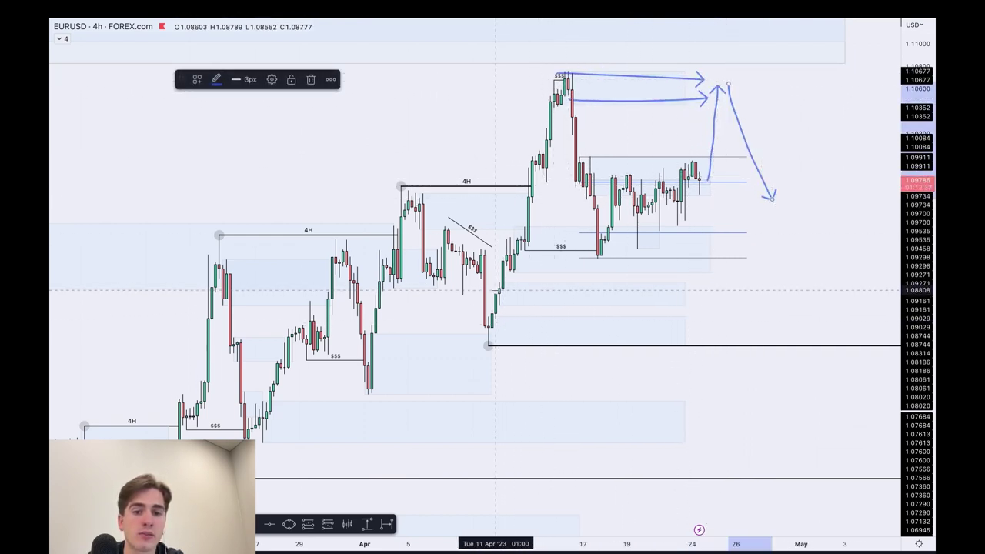
{"action": "left_click_drag", "start_coordinate": [501, 294], "coordinate": [550, 295]}
{"action": "left_click_drag", "start_coordinate": [512, 323], "coordinate": [558, 324]}
{"action": "left_click_drag", "start_coordinate": [716, 302], "coordinate": [735, 239]}
{"action": "key", "text": "ctrl+z"}
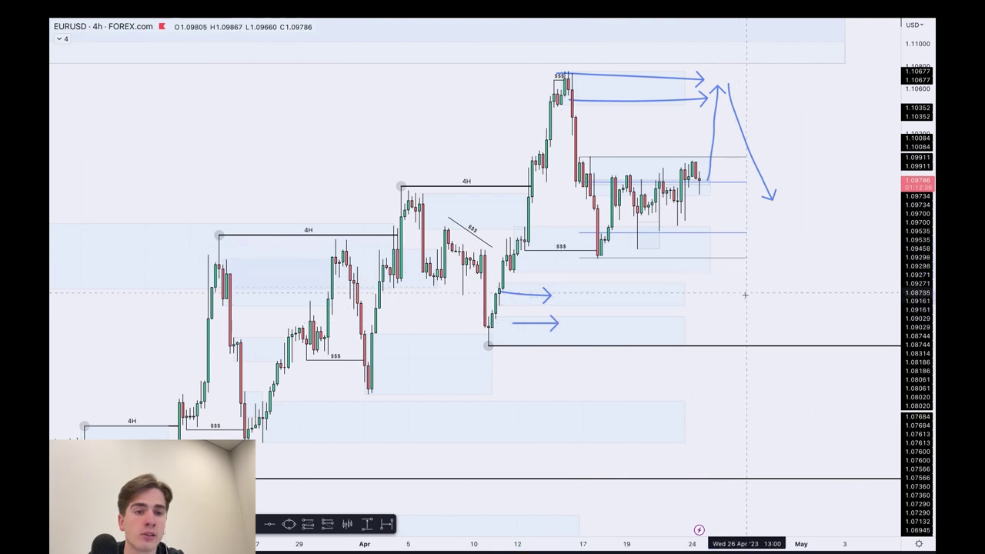
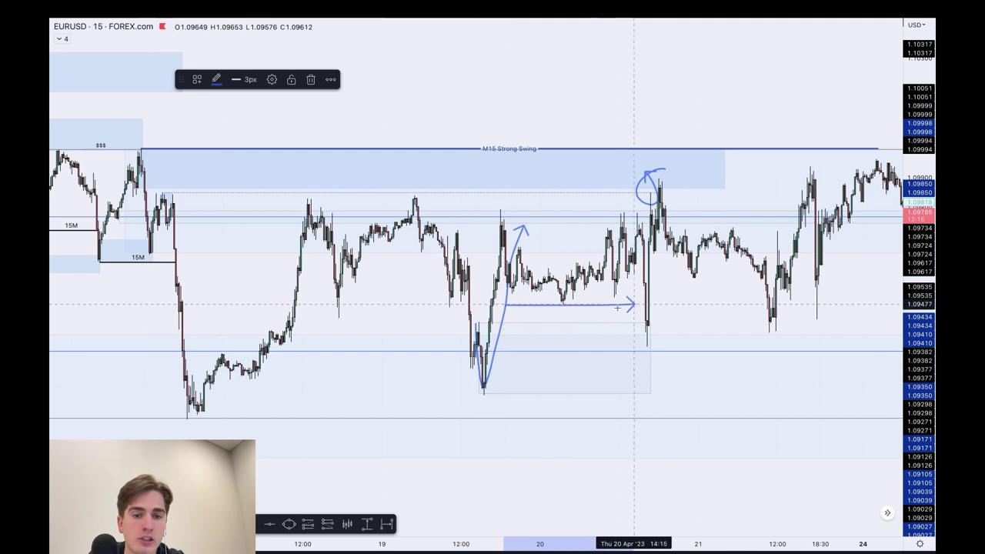
- Cross out the level arrow beneath the 20 April lows, trace the following rally, and delete the arrows around the demand zone
{"action": "key", "text": "ctrl+z"}
{"action": "mouse_move", "coordinate": [660, 313]}
{"action": "left_mouse_down"}
{"action": "mouse_move", "coordinate": [660, 347]}
{"action": "mouse_move", "coordinate": [656, 313]}
{"action": "mouse_move", "coordinate": [679, 172]}
{"action": "left_mouse_up"}
{"action": "key", "text": "ctrl+z"}
{"action": "key", "text": "ctrl+z"}
{"action": "key", "text": "ctrl+z"}
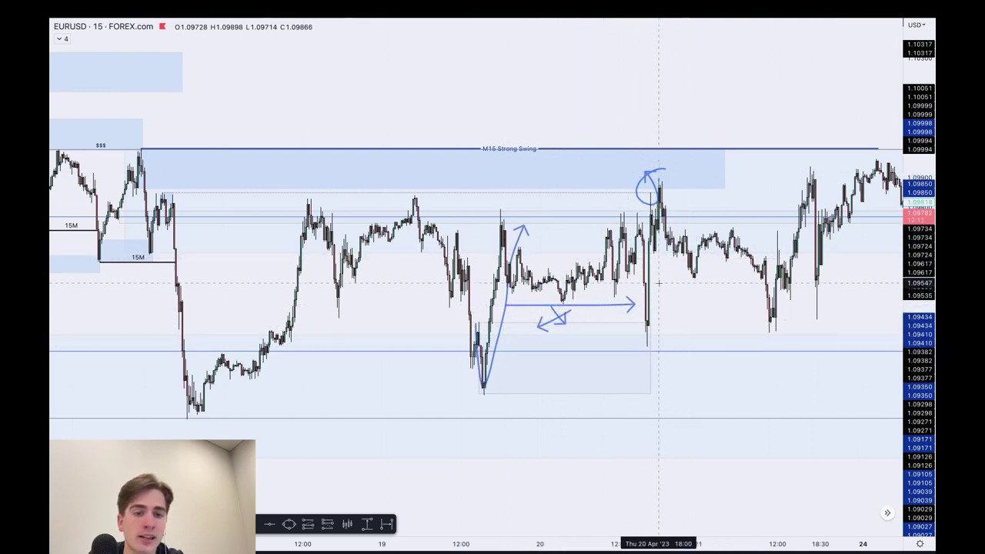
{"action": "left_click", "coordinate": [632, 253]}
{"action": "key", "text": "Delete"}
- Trace two levels from the 20 April low, the dip of 21 April and its rally with freehand arrows, and undo all arrows
{"action": "left_click_drag", "start_coordinate": [647, 319], "coordinate": [786, 318]}
{"action": "mouse_move", "coordinate": [642, 343]}
{"action": "left_mouse_down"}
{"action": "mouse_move", "coordinate": [810, 333]}
{"action": "mouse_move", "coordinate": [830, 161]}
{"action": "left_mouse_up"}
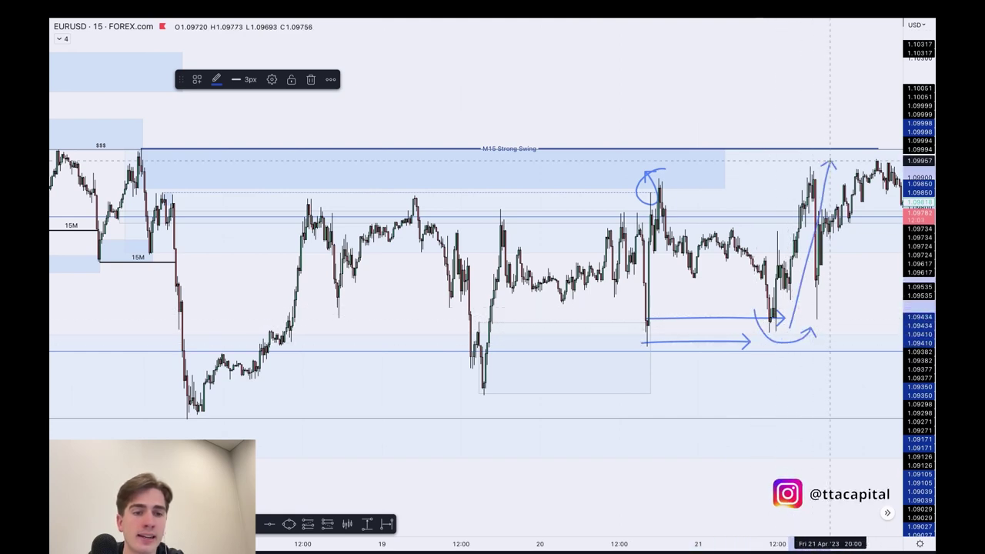
{"action": "key", "text": "ctrl+z"}
{"action": "key", "text": "ctrl+z"}
{"action": "key", "text": "ctrl+z"}
{"action": "key", "text": "ctrl+z"}
{"action": "key", "text": "ctrl+z"}
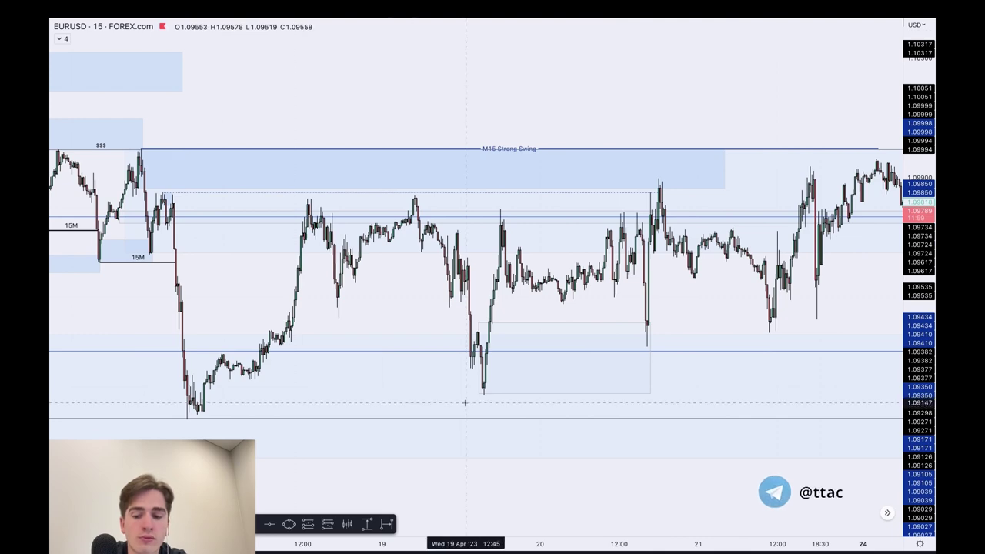
- Trace the upper and lower blue range levels with long freehand arrows across the price action of 18 to 24 April
{"action": "scroll", "coordinate": [465, 403], "scroll_direction": "down", "scroll_amount": 4}
{"action": "left_click_drag", "start_coordinate": [787, 485], "coordinate": [622, 492]}
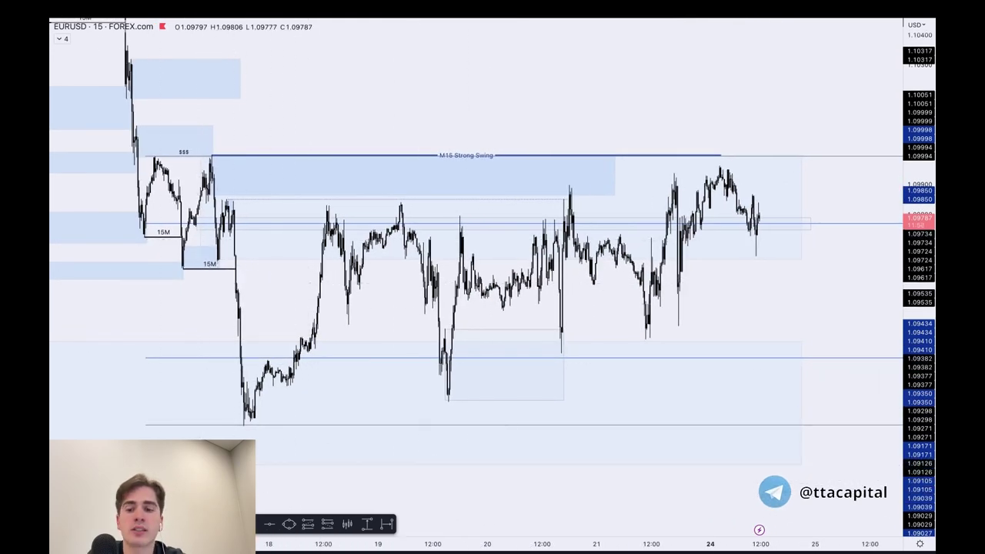
{"action": "left_click", "coordinate": [347, 524]}
{"action": "left_click_drag", "start_coordinate": [162, 225], "coordinate": [739, 214]}
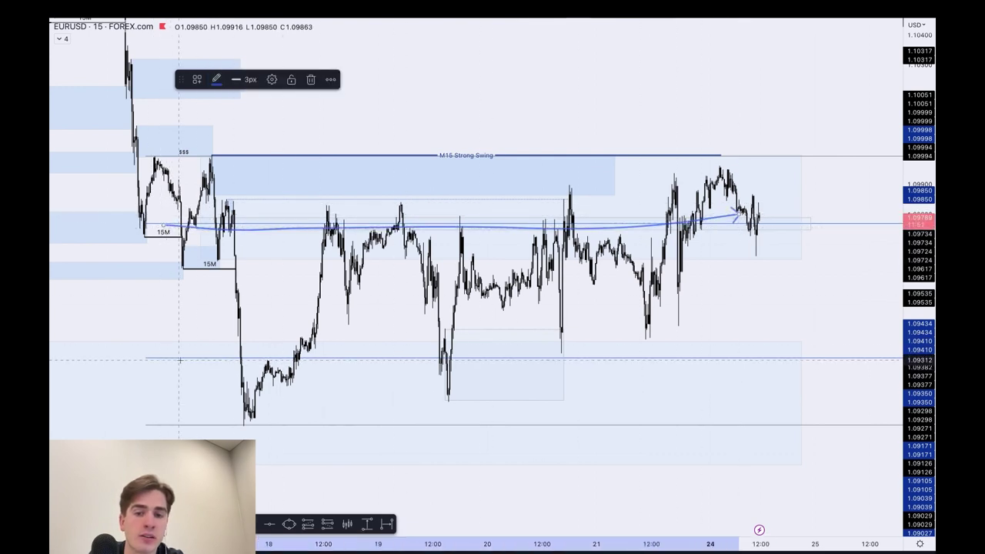
{"action": "left_click_drag", "start_coordinate": [180, 360], "coordinate": [879, 355]}
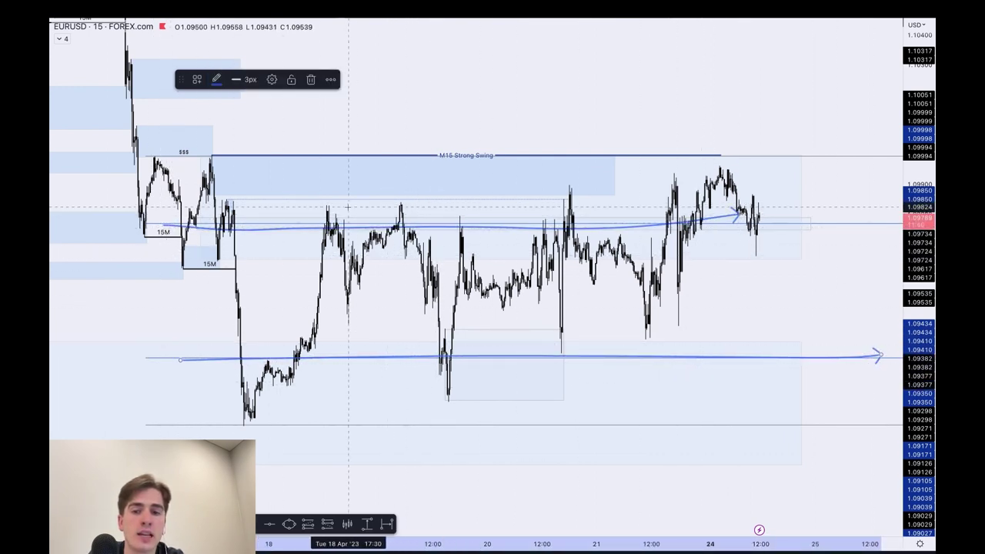
- Mark the range's alternating highs and lows with curved freehand arrows, and undo these and the two level arrows
{"action": "left_click_drag", "start_coordinate": [316, 208], "coordinate": [405, 202]}
{"action": "left_click_drag", "start_coordinate": [405, 360], "coordinate": [483, 383]}
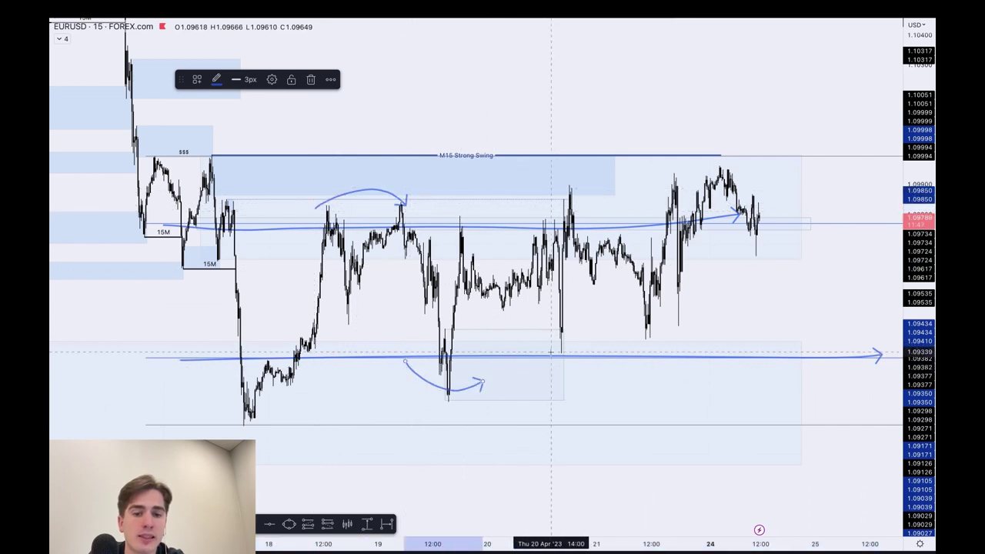
{"action": "left_click_drag", "start_coordinate": [530, 348], "coordinate": [609, 364]}
{"action": "left_click_drag", "start_coordinate": [537, 195], "coordinate": [622, 211]}
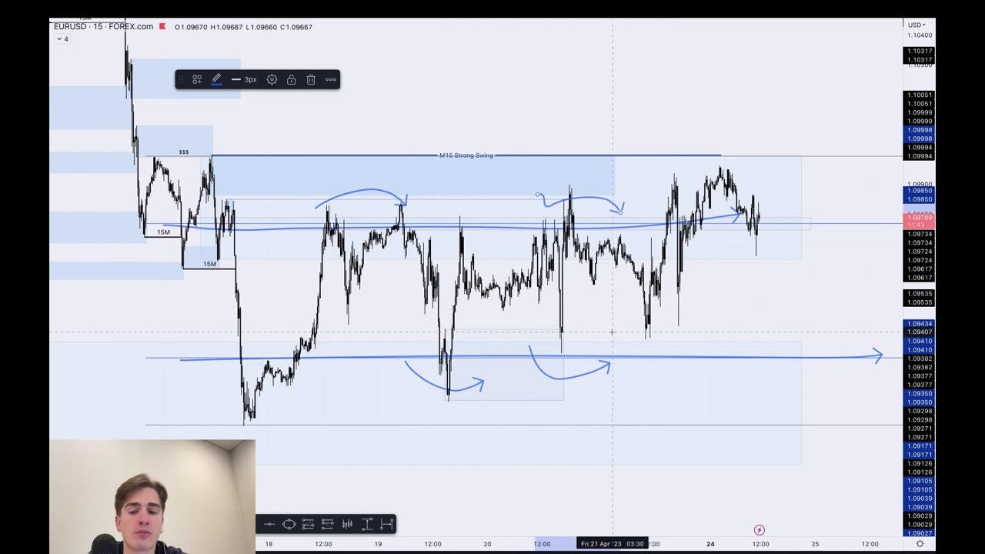
{"action": "key", "text": "ctrl+z"}
{"action": "key", "text": "ctrl+z"}
{"action": "key", "text": "ctrl+z"}
{"action": "key", "text": "ctrl+z"}
{"action": "key", "text": "ctrl+z"}
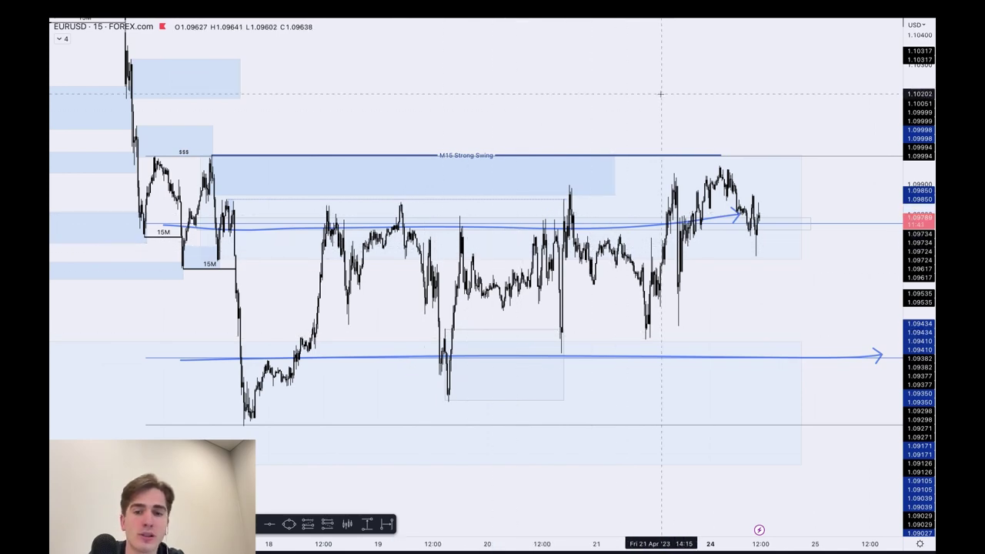
{"action": "key", "text": "ctrl+z"}
- Mark the swing high at the start of the M15 Strong Swing line and sketch a projected zigzag rise to about 1.103
{"action": "scroll", "coordinate": [719, 119], "scroll_direction": "up", "scroll_amount": 4}
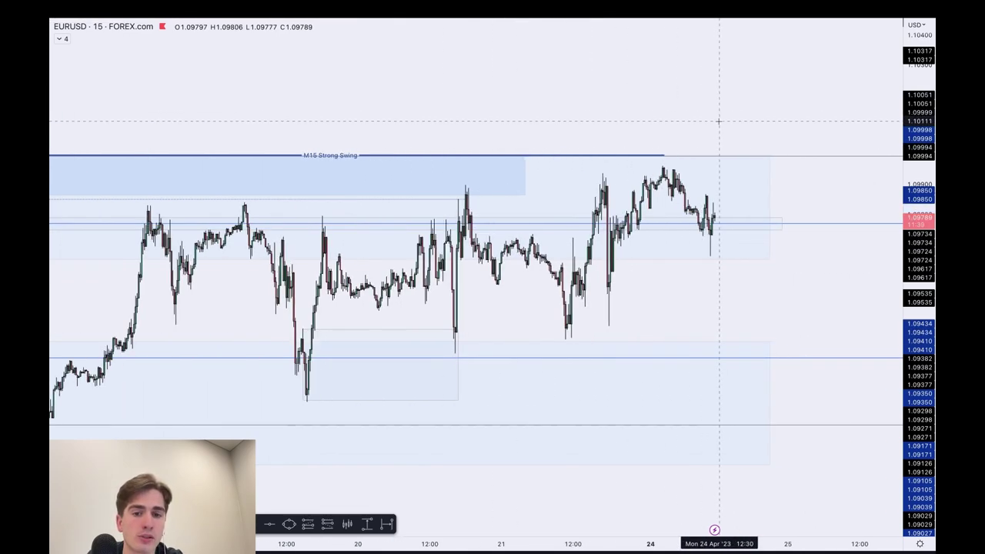
{"action": "scroll", "coordinate": [721, 120], "scroll_direction": "down", "scroll_amount": 5}
{"action": "scroll", "coordinate": [702, 167], "scroll_direction": "up", "scroll_amount": 1}
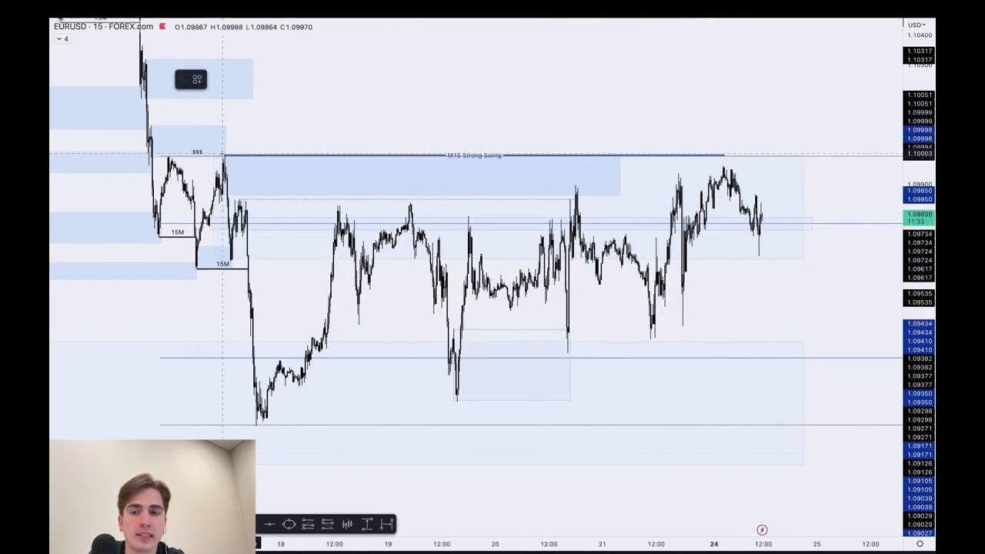
{"action": "left_click_drag", "start_coordinate": [202, 157], "coordinate": [244, 138]}
{"action": "mouse_move", "coordinate": [770, 232]}
{"action": "left_mouse_down"}
{"action": "mouse_move", "coordinate": [811, 179]}
{"action": "mouse_move", "coordinate": [824, 55]}
{"action": "left_mouse_up"}
- Extend the two overlapping supply zones around 1.106 forward beyond the current price, the lighter one to 25 April 00:45
{"action": "left_click_drag", "start_coordinate": [549, 93], "coordinate": [591, 301]}
{"action": "scroll", "coordinate": [198, 185], "scroll_direction": "up", "scroll_amount": 2}
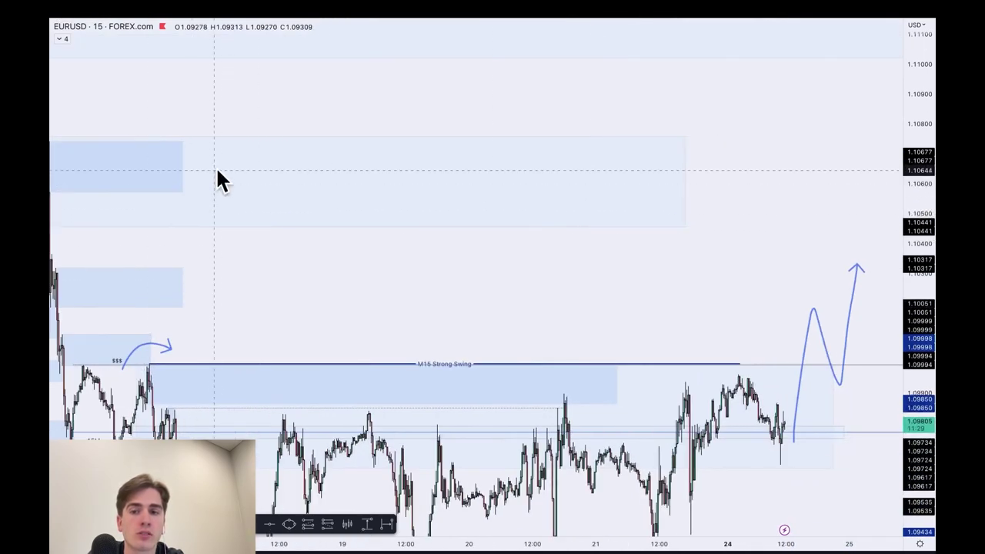
{"action": "left_click_drag", "start_coordinate": [182, 167], "coordinate": [828, 166]}
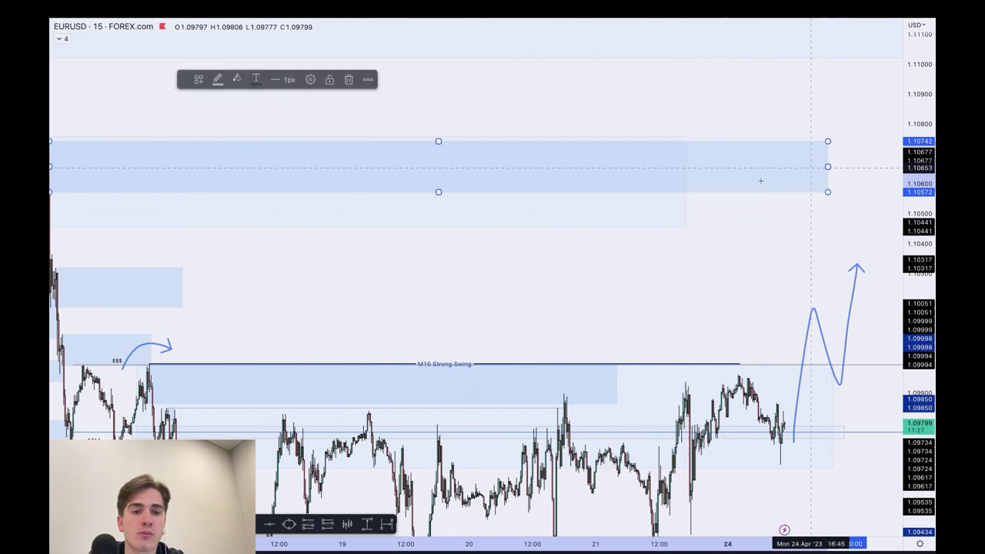
{"action": "left_click_drag", "start_coordinate": [686, 184], "coordinate": [853, 184]}
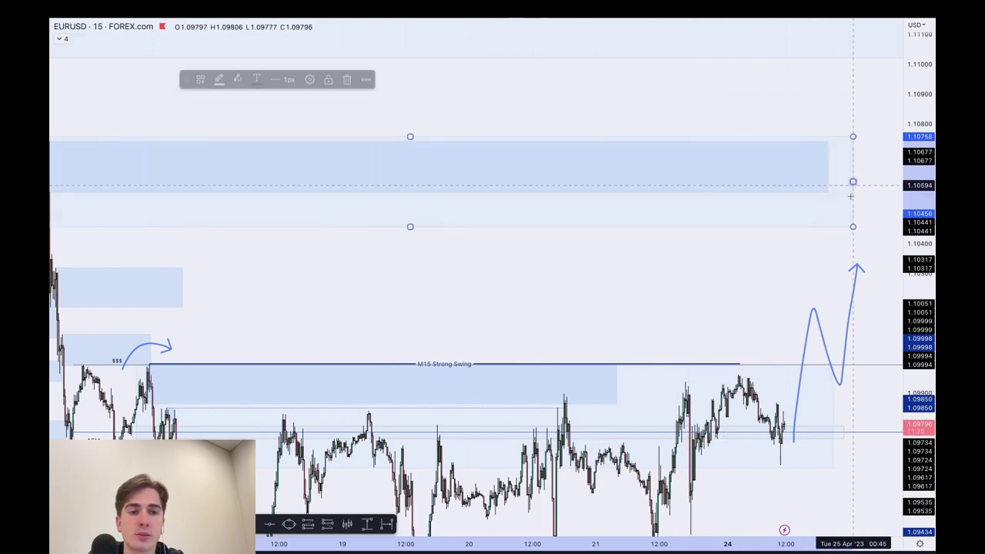
- Switch the EURUSD chart from the 15-minute to the 4-hour interval to view the price swings since March
{"action": "left_click_drag", "start_coordinate": [779, 224], "coordinate": [774, 86]}
{"action": "left_click_drag", "start_coordinate": [839, 375], "coordinate": [766, 127]}
{"action": "scroll", "coordinate": [651, 395], "scroll_direction": "down", "scroll_amount": 5}
{"action": "scroll", "coordinate": [642, 406], "scroll_direction": "up", "scroll_amount": 2}
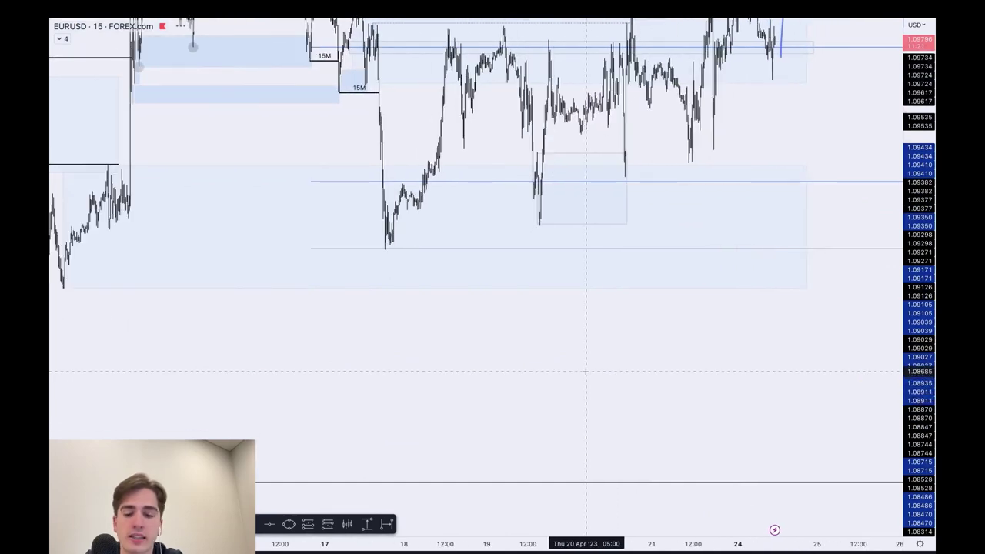
{"action": "type", "text": "E4H"}
{"action": "key", "text": "Escape"}
{"action": "type", "text": "4H"}
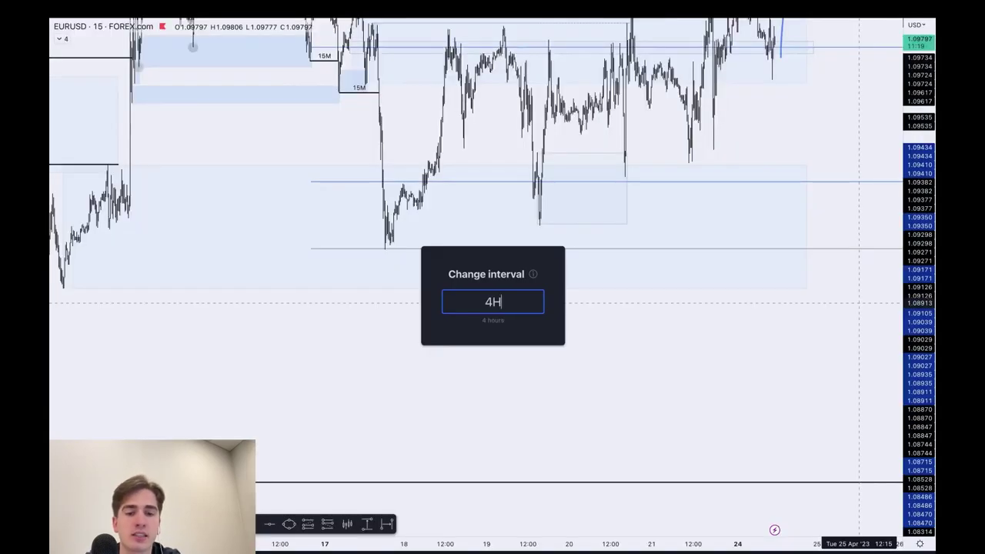
{"action": "key", "text": "Return"}
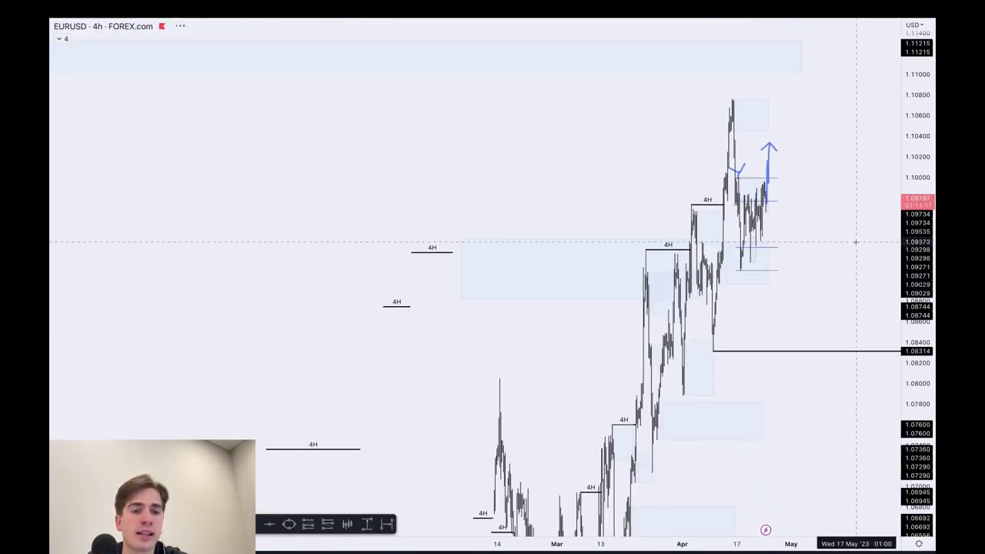
{"action": "scroll", "coordinate": [855, 238], "scroll_direction": "up", "scroll_amount": 3}
{"action": "scroll", "coordinate": [624, 229], "scroll_direction": "left", "scroll_amount": 5}
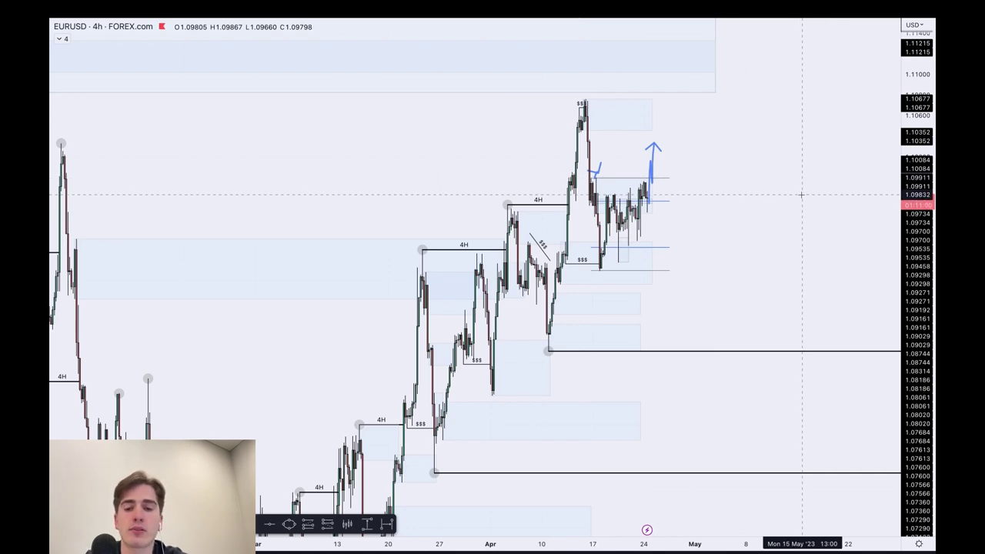
- Load the FOREX.com AUDUSD chart on the 4-hour interval and select the supply zone just above the mid-April high
{"action": "type", "text": "AUDUSD"}
{"action": "key", "text": "Down"}
{"action": "key", "text": "Down"}
{"action": "key", "text": "Return"}
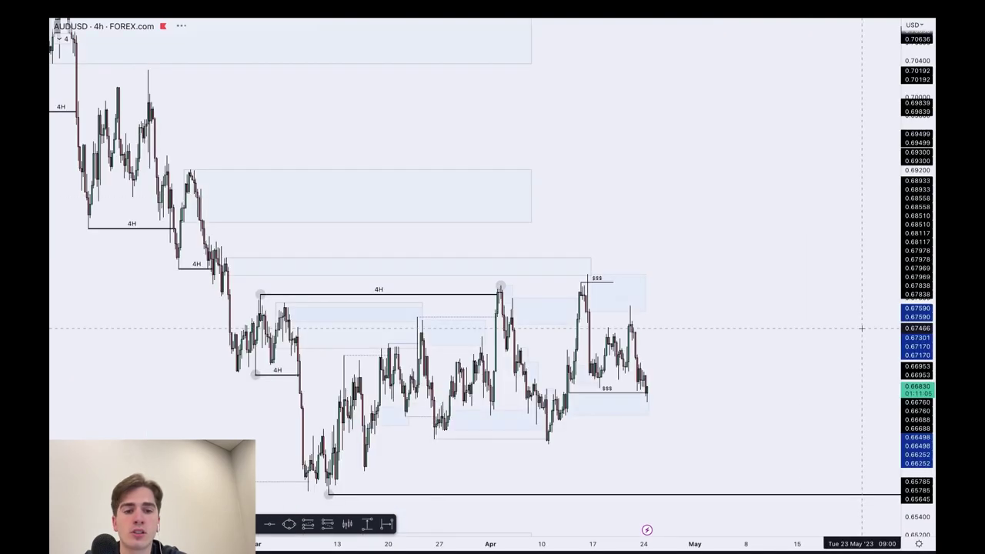
{"action": "scroll", "coordinate": [770, 340], "scroll_direction": "up", "scroll_amount": 3}
{"action": "left_click_drag", "start_coordinate": [760, 388], "coordinate": [831, 320]}
{"action": "left_click_drag", "start_coordinate": [932, 431], "coordinate": [934, 398]}
{"action": "left_click", "coordinate": [643, 207]}
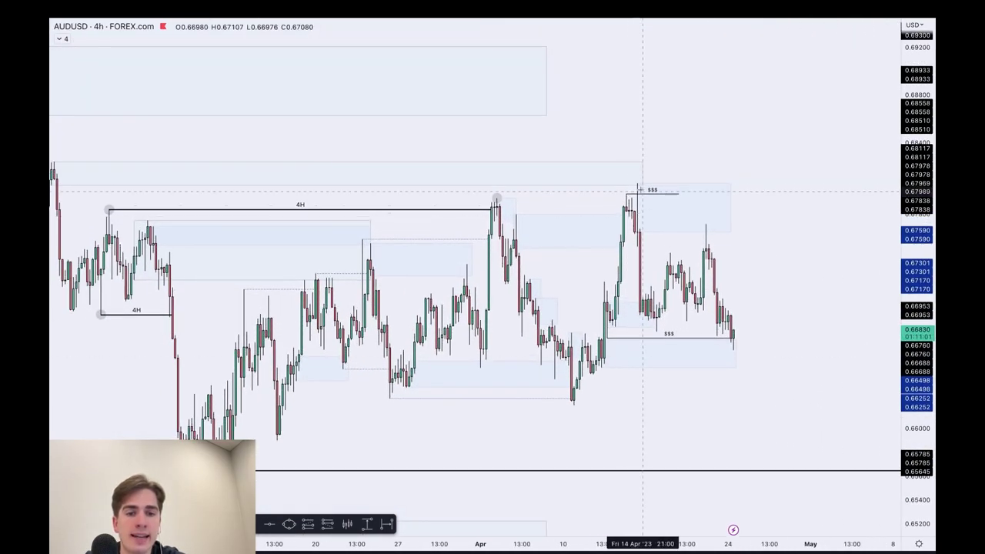
{"action": "scroll", "coordinate": [639, 222], "scroll_direction": "down", "scroll_amount": 3}
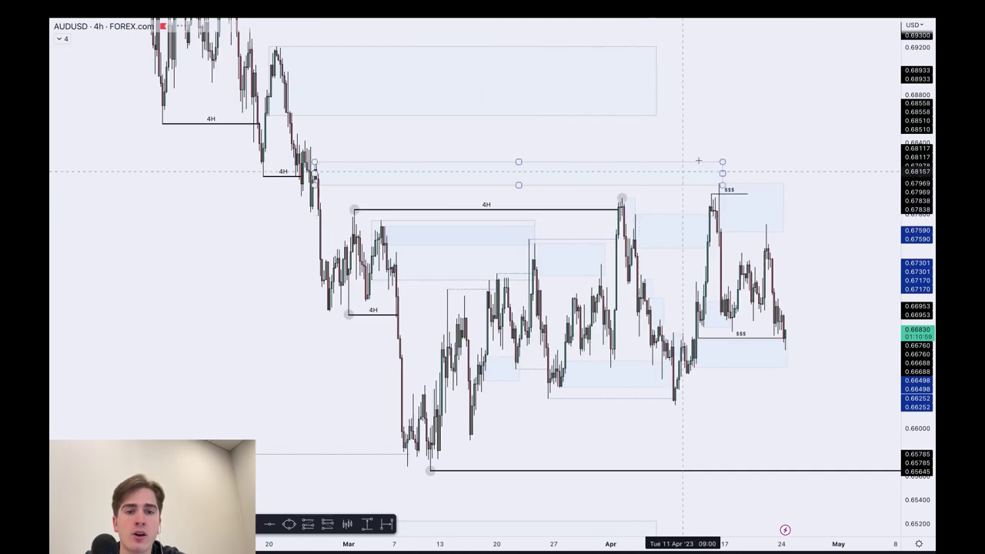
- Switch the AUDUSD chart to the daily interval to examine its swings and supply and demand zones since late 2022
{"action": "type", "text": "1D"}
{"action": "key", "text": "Return"}
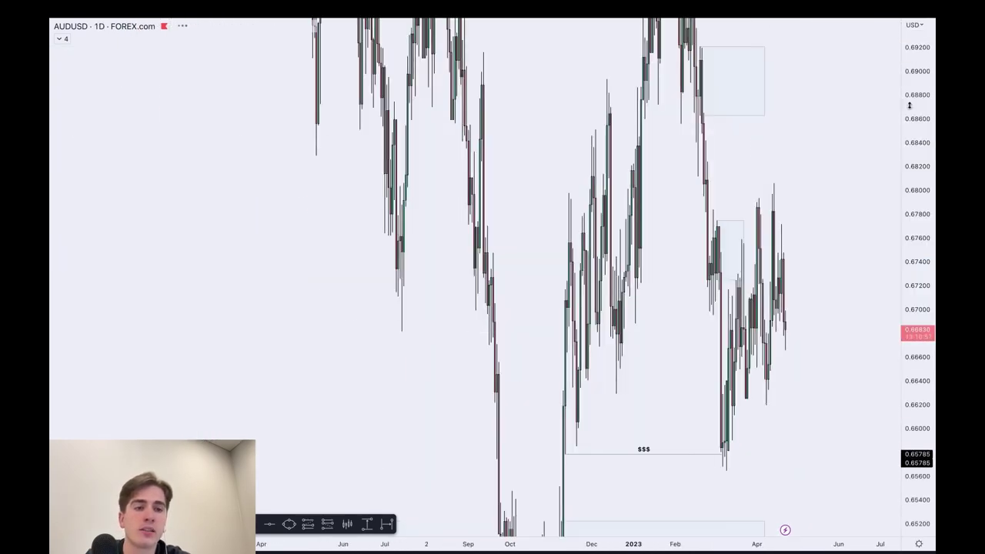
{"action": "scroll", "coordinate": [853, 231], "scroll_direction": "up", "scroll_amount": 3}
{"action": "scroll", "coordinate": [855, 239], "scroll_direction": "down", "scroll_amount": 2}
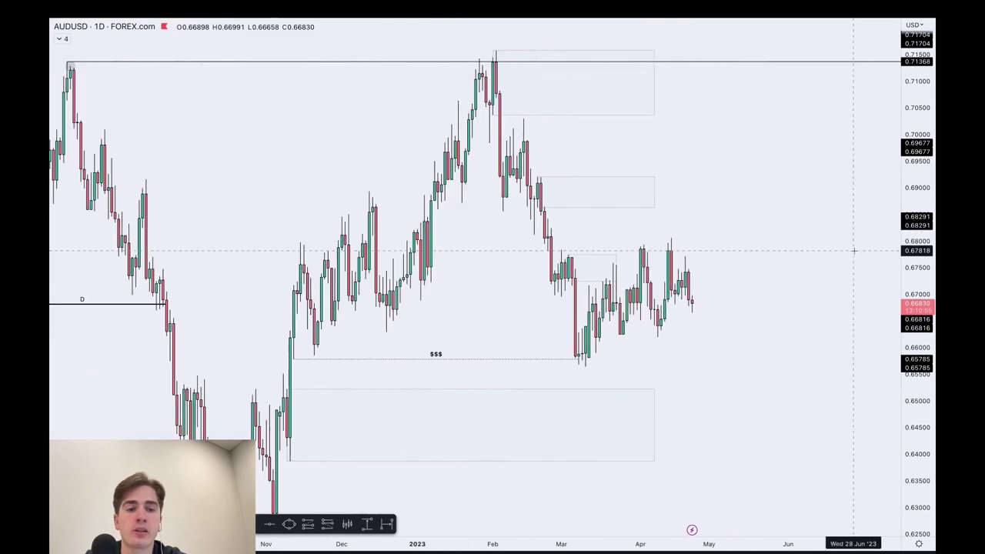
{"action": "left_click_drag", "start_coordinate": [685, 246], "coordinate": [672, 361]}
{"action": "scroll", "coordinate": [539, 400], "scroll_direction": "down", "scroll_amount": 2}
{"action": "left_click_drag", "start_coordinate": [801, 512], "coordinate": [762, 361]}
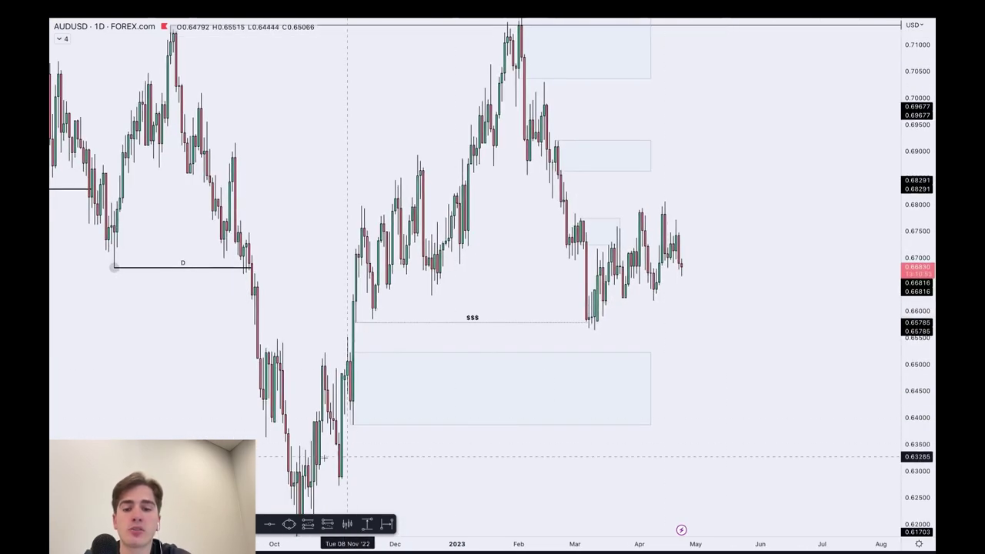
- Sketch freehand arrows along the rising March–April highs and lows plus a projected fall, and undo these drawings
{"action": "left_click", "coordinate": [133, 524]}
{"action": "left_click_drag", "start_coordinate": [561, 249], "coordinate": [690, 199]}
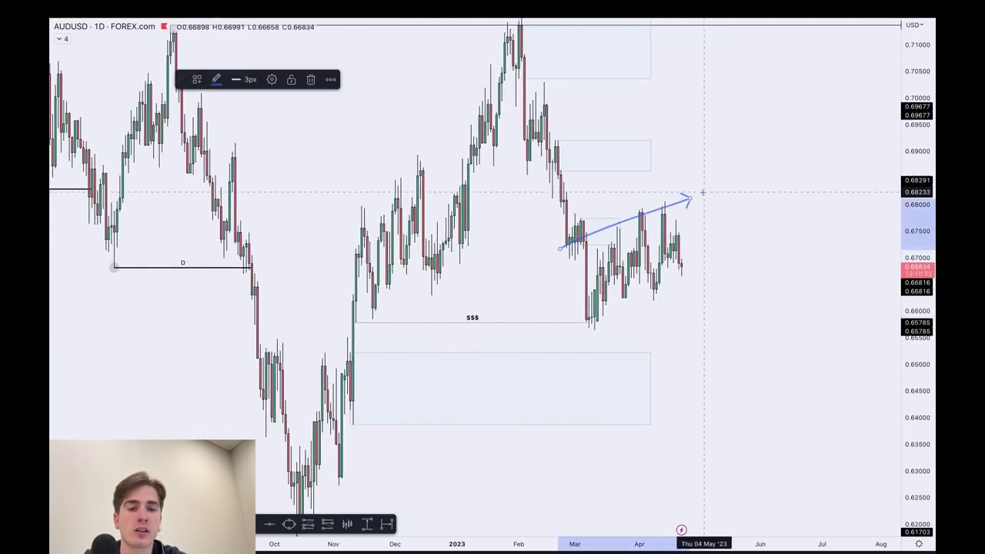
{"action": "left_click_drag", "start_coordinate": [579, 326], "coordinate": [747, 244]}
{"action": "mouse_move", "coordinate": [589, 260]}
{"action": "left_mouse_down"}
{"action": "mouse_move", "coordinate": [625, 240]}
{"action": "mouse_move", "coordinate": [717, 221]}
{"action": "mouse_move", "coordinate": [792, 441]}
{"action": "left_mouse_up"}
{"action": "key", "text": "Escape"}
{"action": "scroll", "coordinate": [793, 357], "scroll_direction": "down", "scroll_amount": 2}
{"action": "key", "text": "super+z"}
{"action": "key", "text": "ctrl+z"}
{"action": "key", "text": "ctrl+z"}
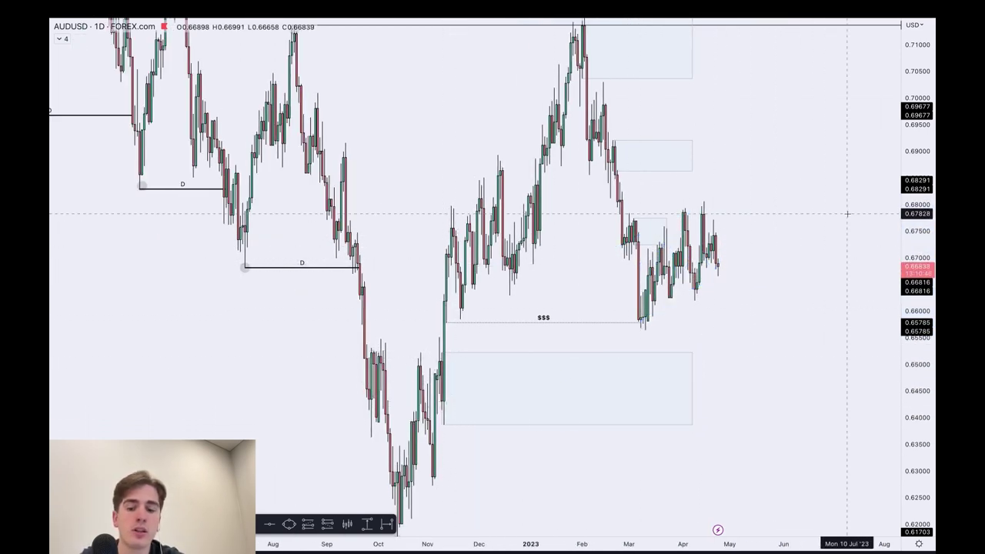
- Switch AUDUSD back to the 4-hour interval and examine the upper $$$ line at the mid-April high
{"action": "type", "text": "4H"}
{"action": "key", "text": "Return"}
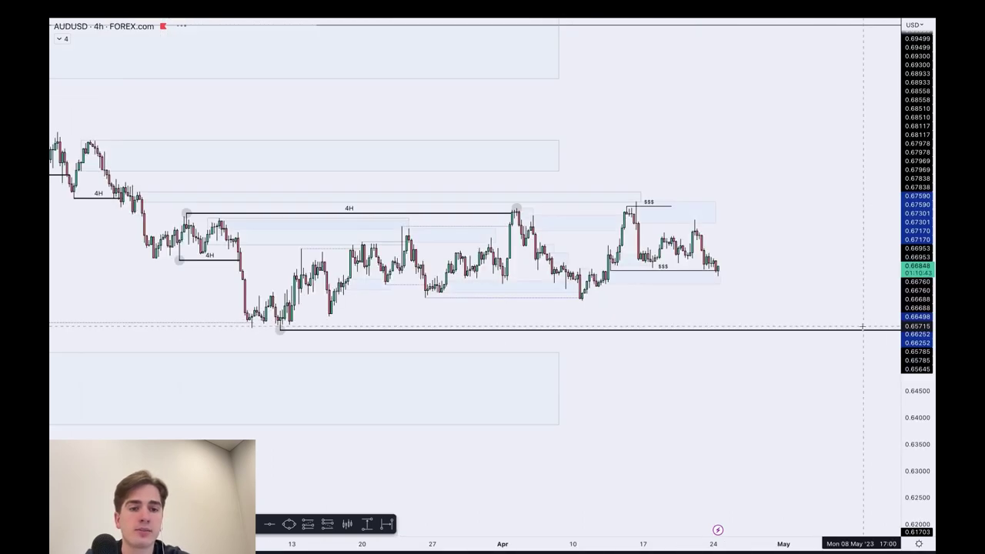
{"action": "scroll", "coordinate": [891, 176], "scroll_direction": "down", "scroll_amount": 2}
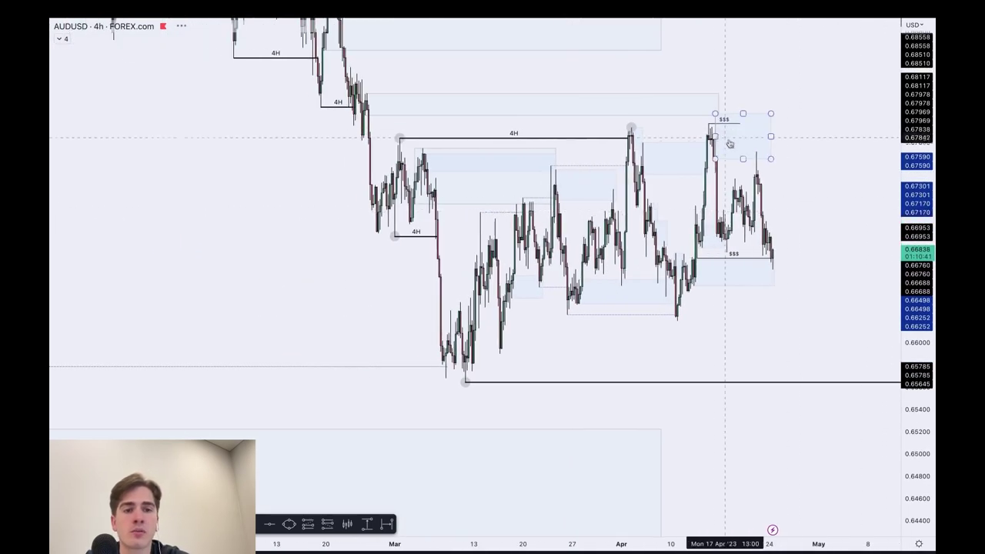
{"action": "left_click", "coordinate": [709, 122]}
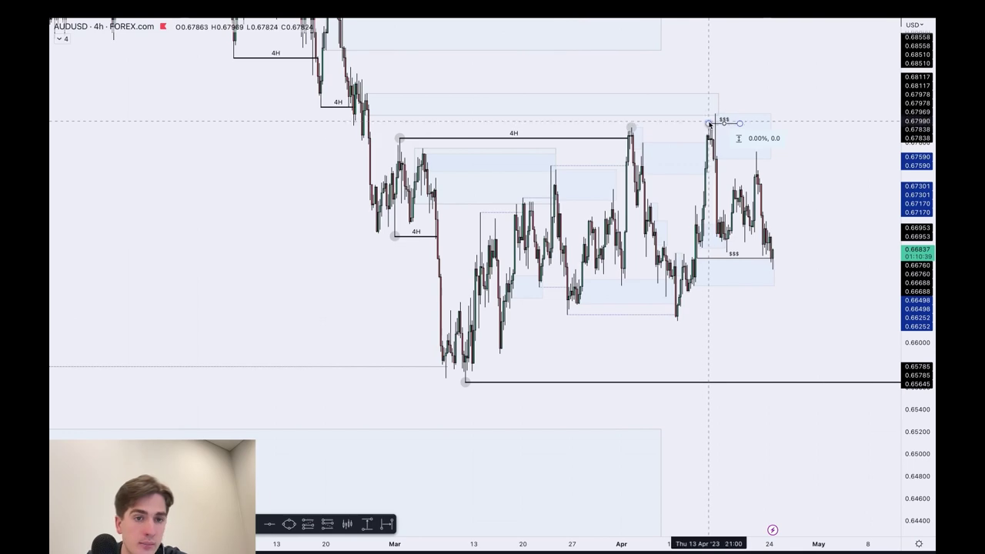
{"action": "scroll", "coordinate": [760, 184], "scroll_direction": "up", "scroll_amount": 2}
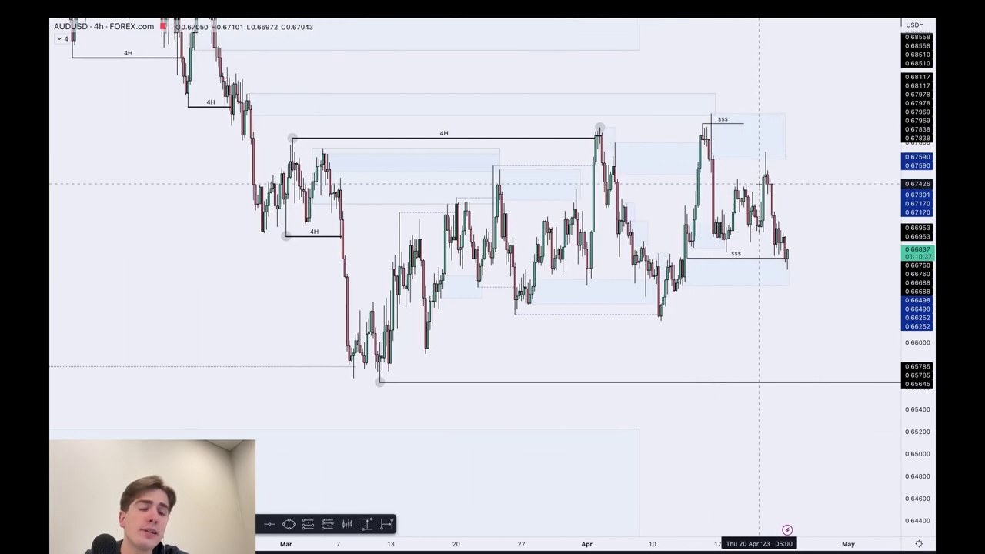
{"action": "scroll", "coordinate": [745, 202], "scroll_direction": "up", "scroll_amount": 2}
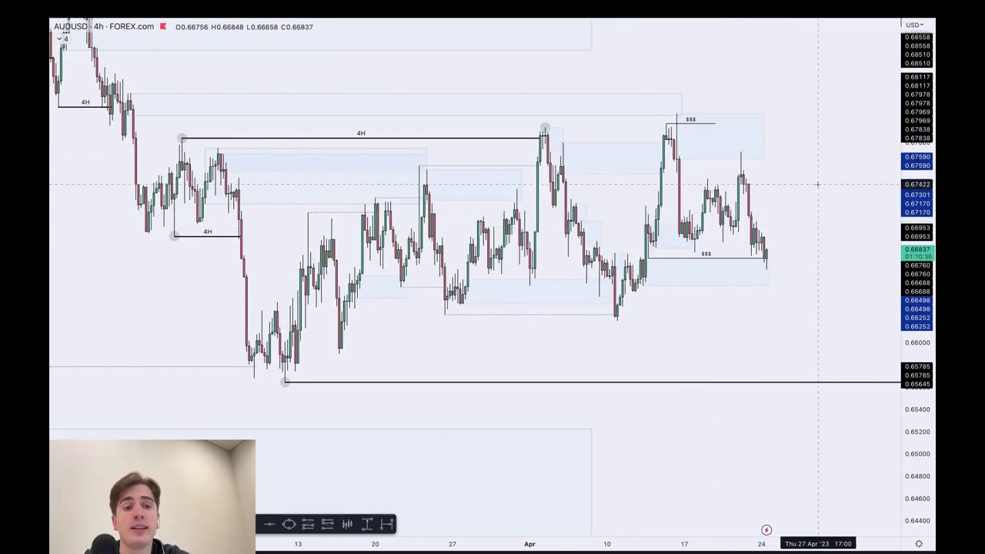
{"action": "left_click_drag", "start_coordinate": [818, 185], "coordinate": [826, 231]}
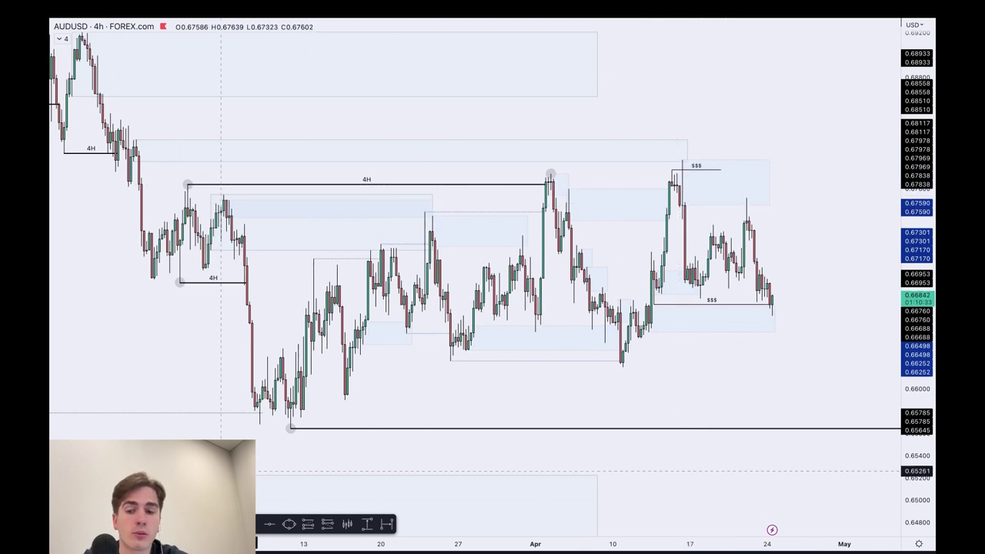
- Sketch two freehand strokes around the latest decline, undo them, and check the demand zone beneath the lower $$$ line
{"action": "mouse_move", "coordinate": [738, 206]}
{"action": "left_mouse_down"}
{"action": "mouse_move", "coordinate": [751, 189]}
{"action": "mouse_move", "coordinate": [784, 288]}
{"action": "left_mouse_up"}
{"action": "mouse_move", "coordinate": [726, 275]}
{"action": "left_mouse_down"}
{"action": "mouse_move", "coordinate": [762, 271]}
{"action": "mouse_move", "coordinate": [801, 220]}
{"action": "mouse_move", "coordinate": [791, 272]}
{"action": "left_mouse_up"}
{"action": "key", "text": "super+z"}
{"action": "key", "text": "super+z"}
{"action": "scroll", "coordinate": [807, 221], "scroll_direction": "up", "scroll_amount": 2}
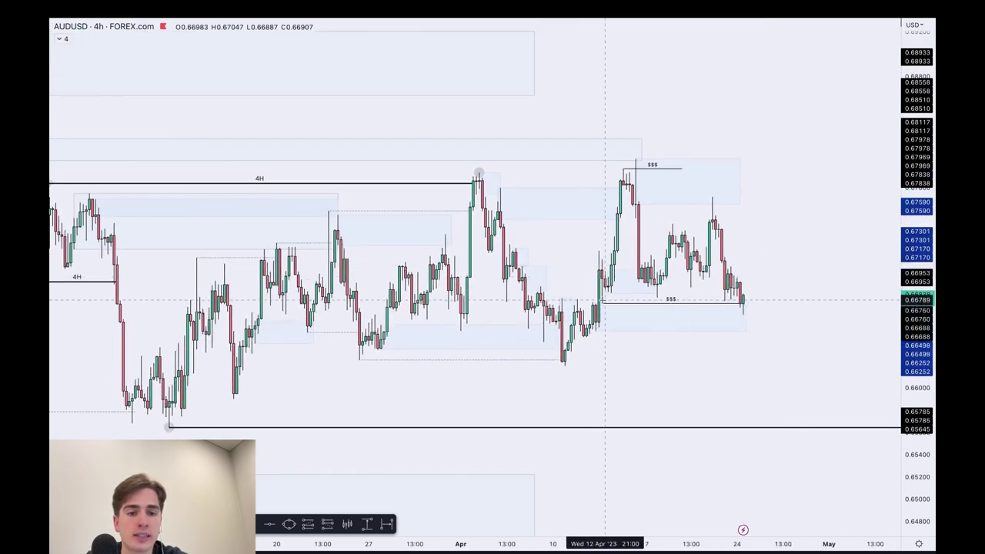
{"action": "left_click_drag", "start_coordinate": [604, 306], "coordinate": [595, 331]}
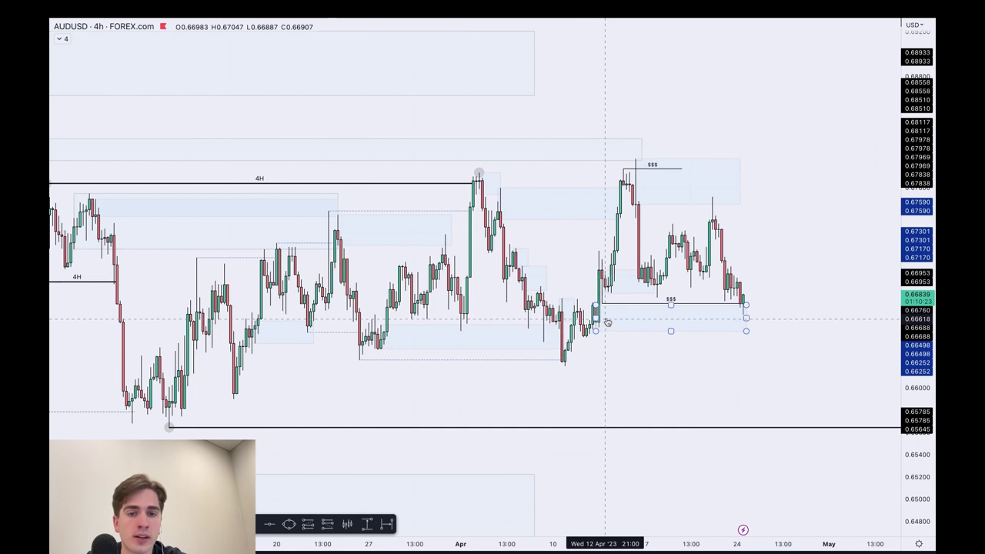
{"action": "left_click", "coordinate": [774, 311]}
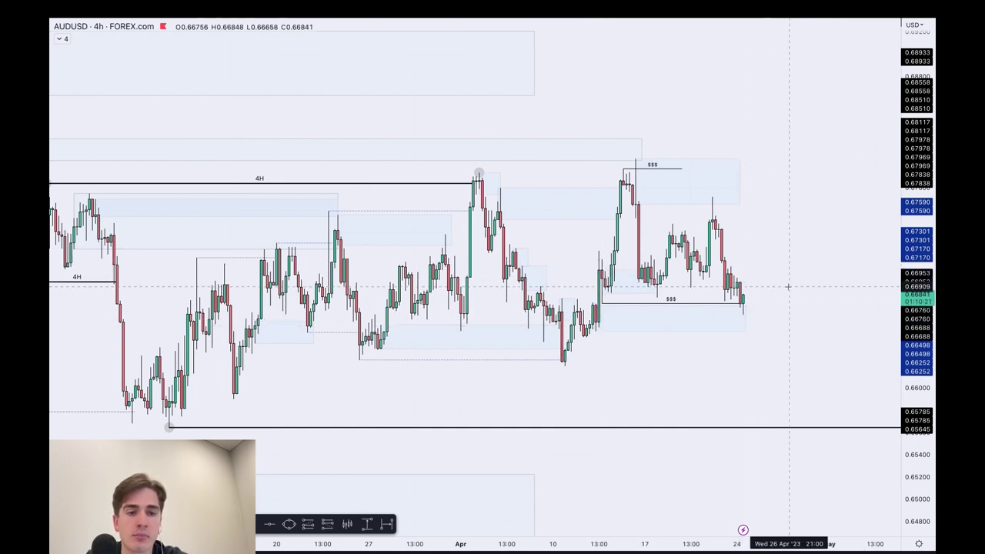
- Circle the early-April swing high and mark it and the mid-March swing low with curved freehand arrows
{"action": "scroll", "coordinate": [785, 262], "scroll_direction": "down", "scroll_amount": 3}
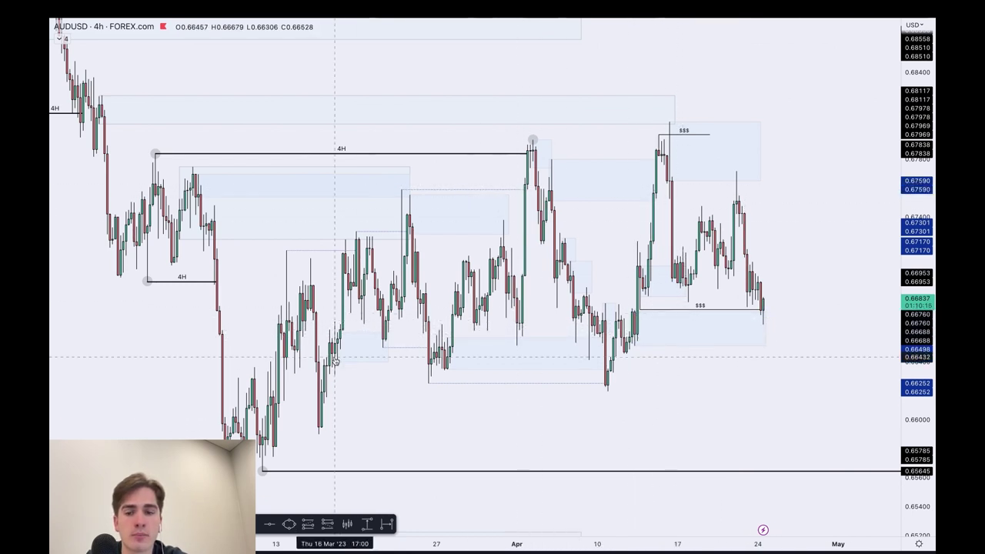
{"action": "left_click", "coordinate": [230, 524]}
{"action": "left_click", "coordinate": [542, 133]}
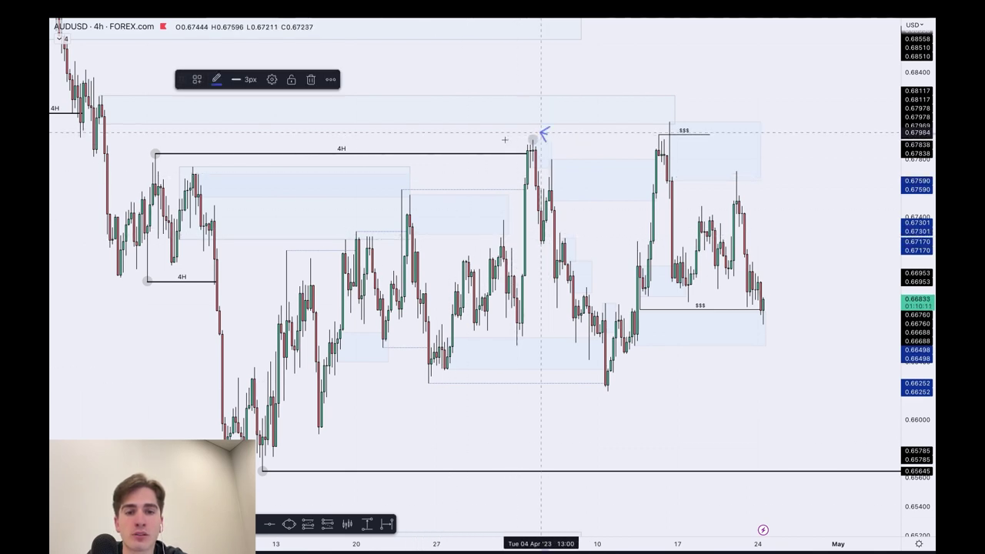
{"action": "left_click_drag", "start_coordinate": [541, 134], "coordinate": [529, 127]}
{"action": "left_click_drag", "start_coordinate": [258, 481], "coordinate": [323, 471]}
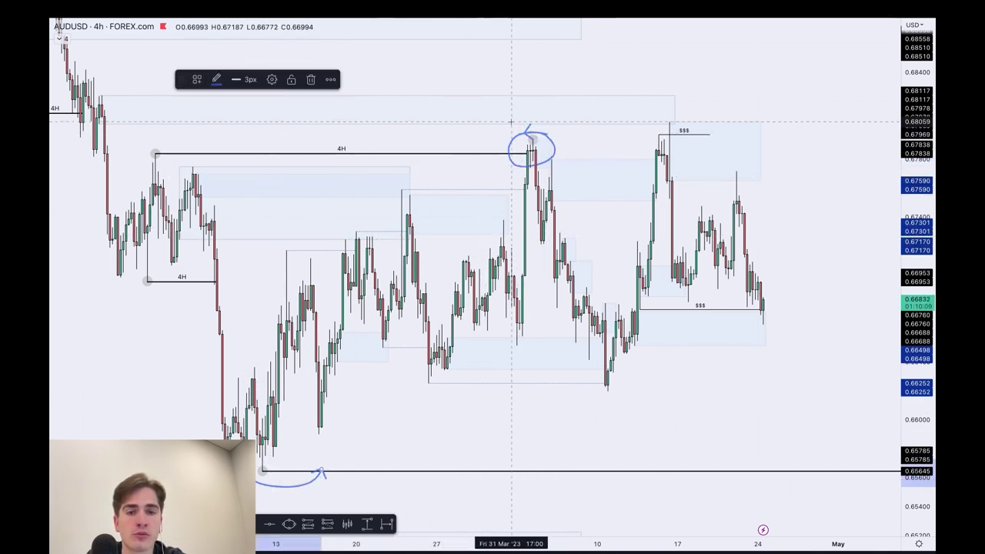
{"action": "left_click_drag", "start_coordinate": [511, 148], "coordinate": [552, 147]}
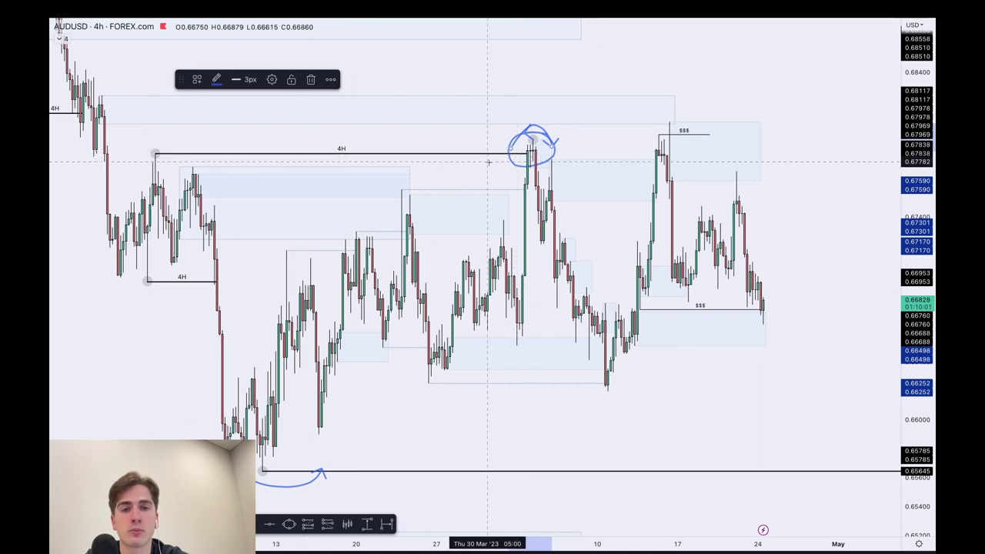
{"action": "left_click_drag", "start_coordinate": [533, 145], "coordinate": [599, 445]}
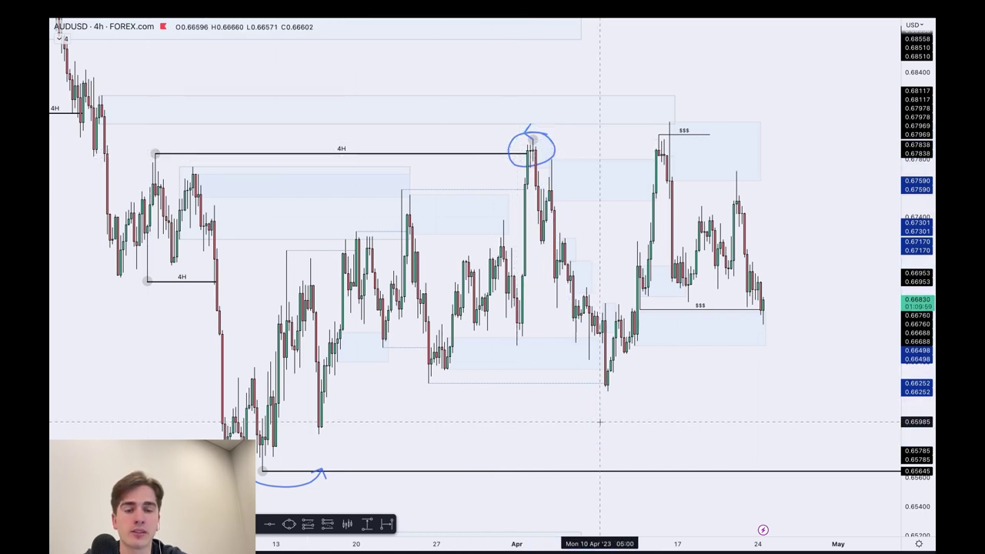
- Circle the mid-April high at the upper $$$ line with a freehand stroke and delete the mark
{"action": "scroll", "coordinate": [639, 134], "scroll_direction": "up", "scroll_amount": 2}
{"action": "left_click_drag", "start_coordinate": [630, 110], "coordinate": [633, 112]}
{"action": "scroll", "coordinate": [341, 158], "scroll_direction": "down", "scroll_amount": 2}
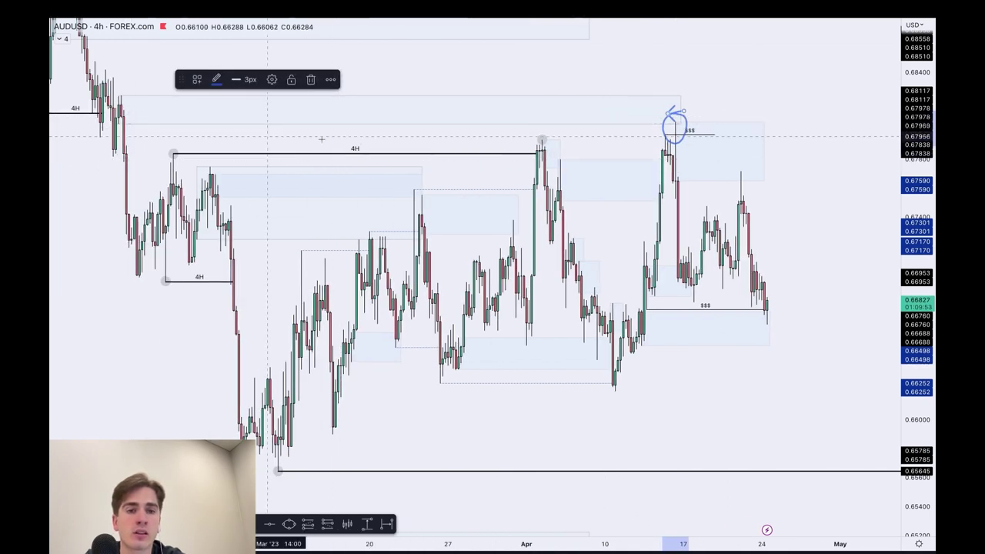
{"action": "scroll", "coordinate": [778, 215], "scroll_direction": "up", "scroll_amount": 2}
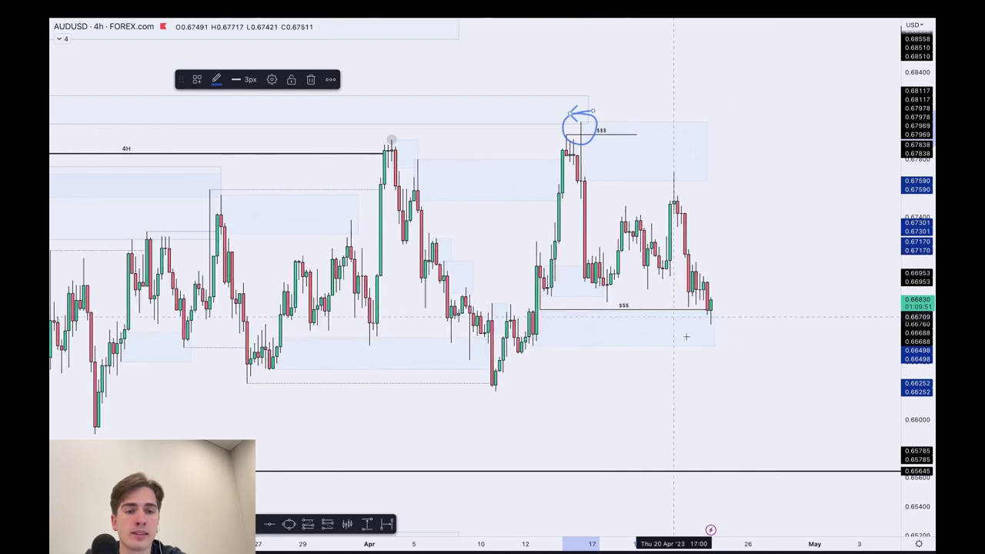
{"action": "key", "text": "Delete"}
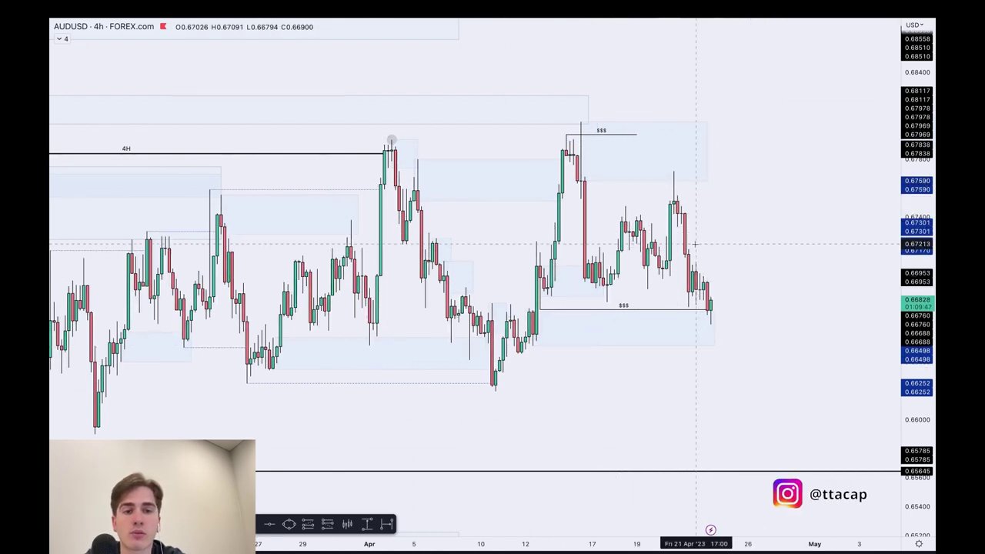
- Extend two levels forward from the 20 April high with freehand arrows, sketch a projected fall, and delete the drawings
{"action": "left_click_drag", "start_coordinate": [674, 225], "coordinate": [863, 234]}
{"action": "left_click_drag", "start_coordinate": [663, 175], "coordinate": [822, 182]}
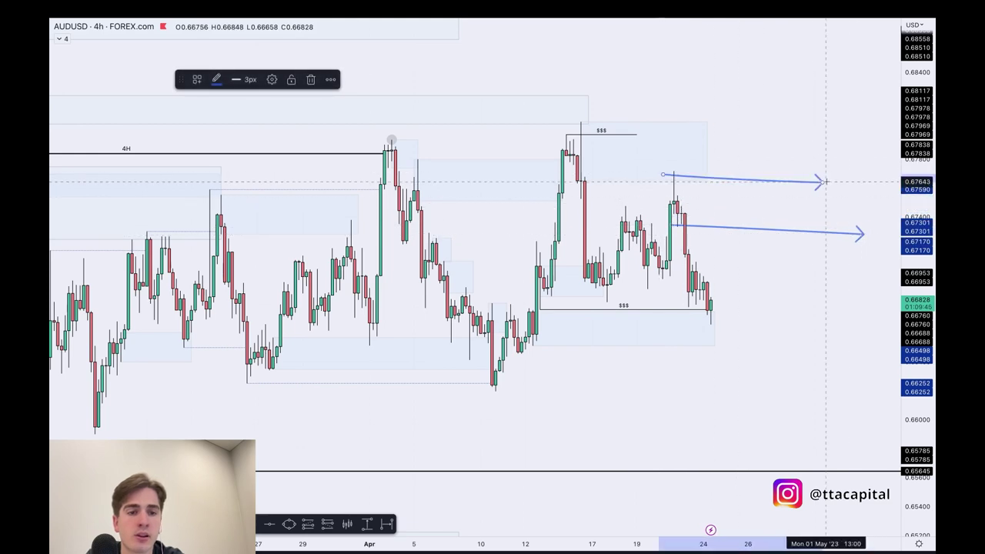
{"action": "mouse_move", "coordinate": [715, 312]}
{"action": "left_mouse_down"}
{"action": "mouse_move", "coordinate": [733, 212]}
{"action": "mouse_move", "coordinate": [810, 429]}
{"action": "left_mouse_up"}
{"action": "key", "text": "Delete"}
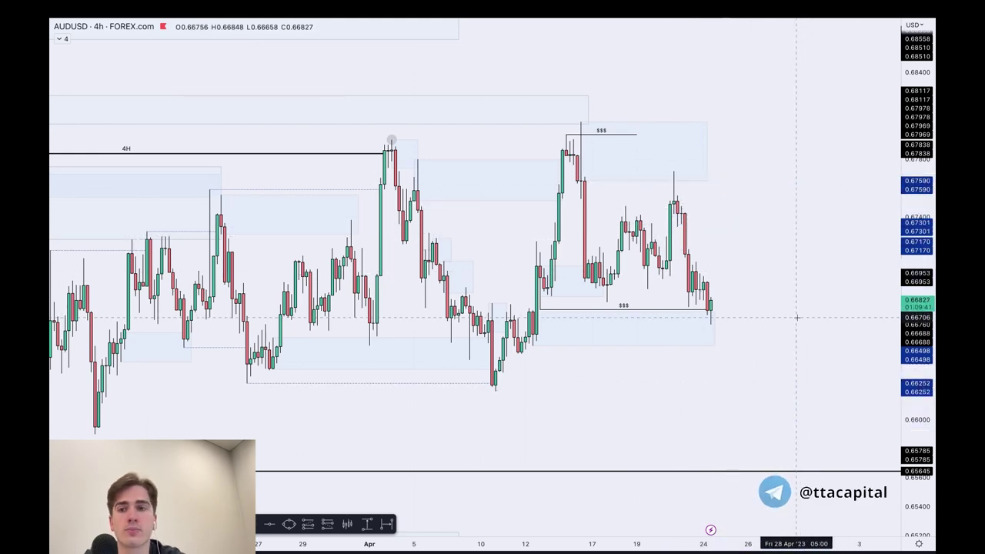
- Switch AUDUSD to the 15-minute interval to view the current price at the stacked demand zones
{"action": "type", "text": "15"}
{"action": "key", "text": "Return"}
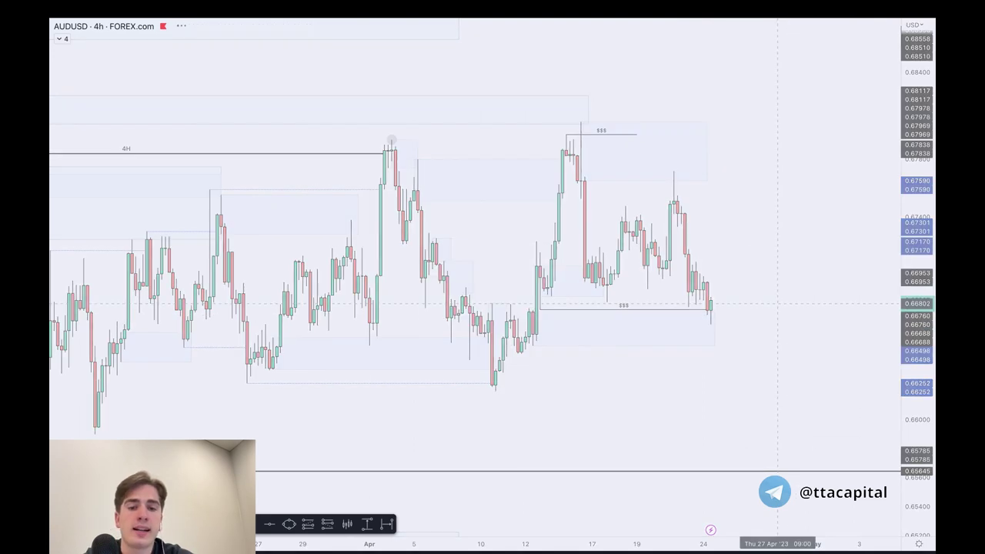
{"action": "scroll", "coordinate": [762, 373], "scroll_direction": "up", "scroll_amount": 5}
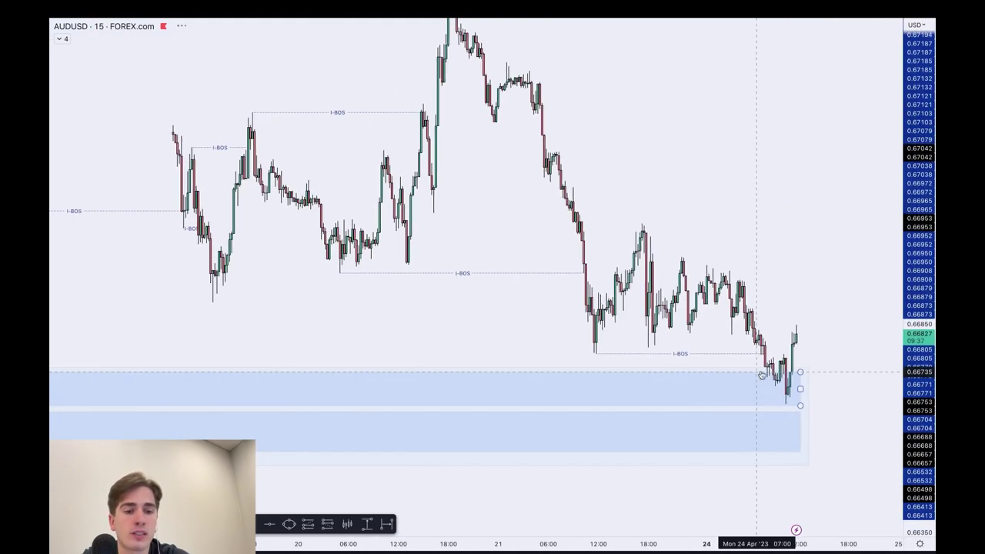
{"action": "right_click", "coordinate": [825, 250]}
{"action": "left_click", "coordinate": [824, 281]}
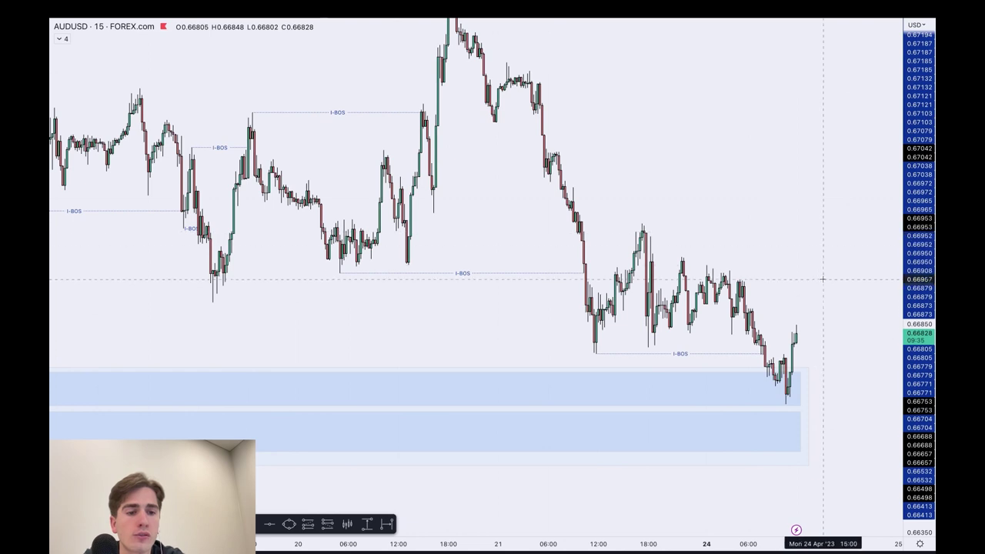
{"action": "left_click_drag", "start_coordinate": [795, 309], "coordinate": [770, 305]}
- Mark the small 24 April swing high and the low before it with freehand arrows, and delete the marks
{"action": "left_click", "coordinate": [93, 525]}
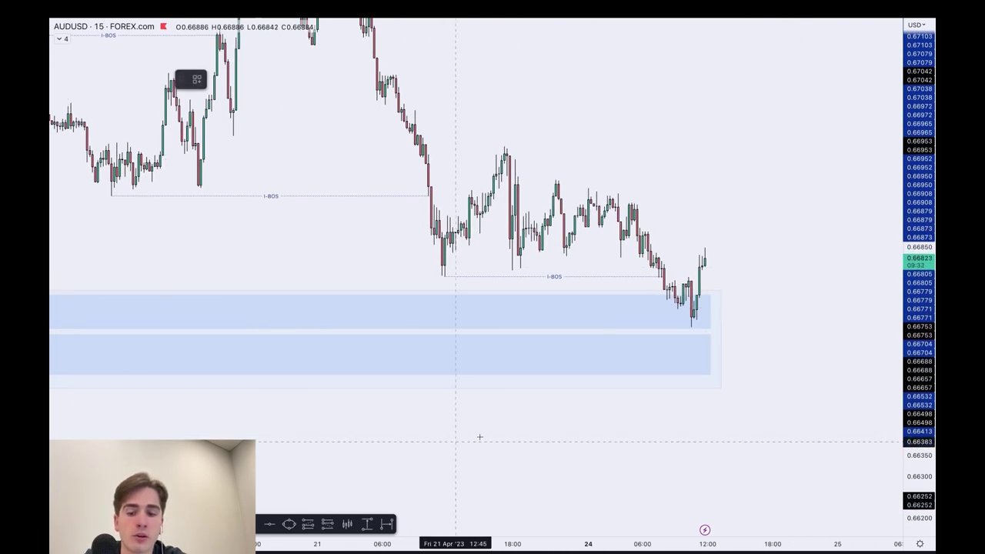
{"action": "left_click", "coordinate": [689, 277]}
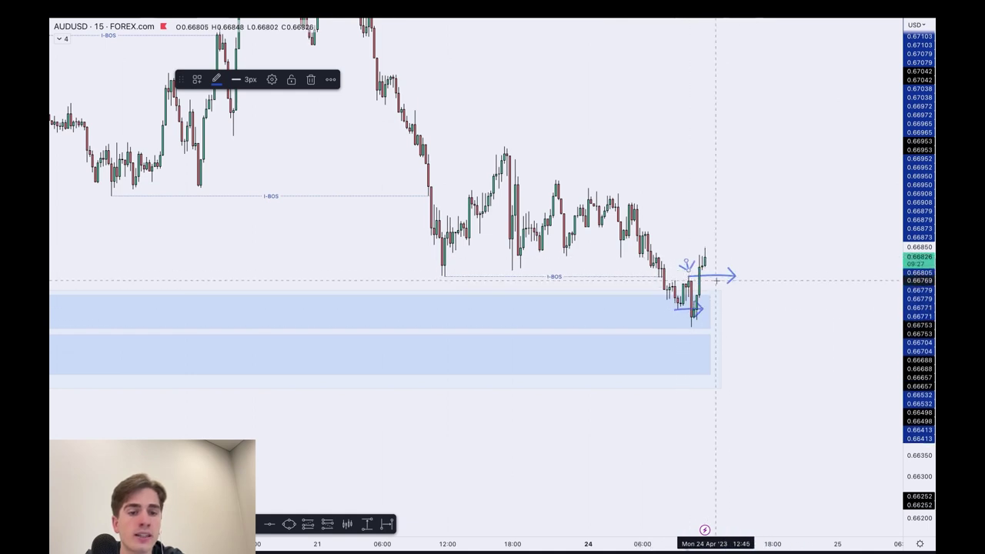
{"action": "key", "text": "Delete"}
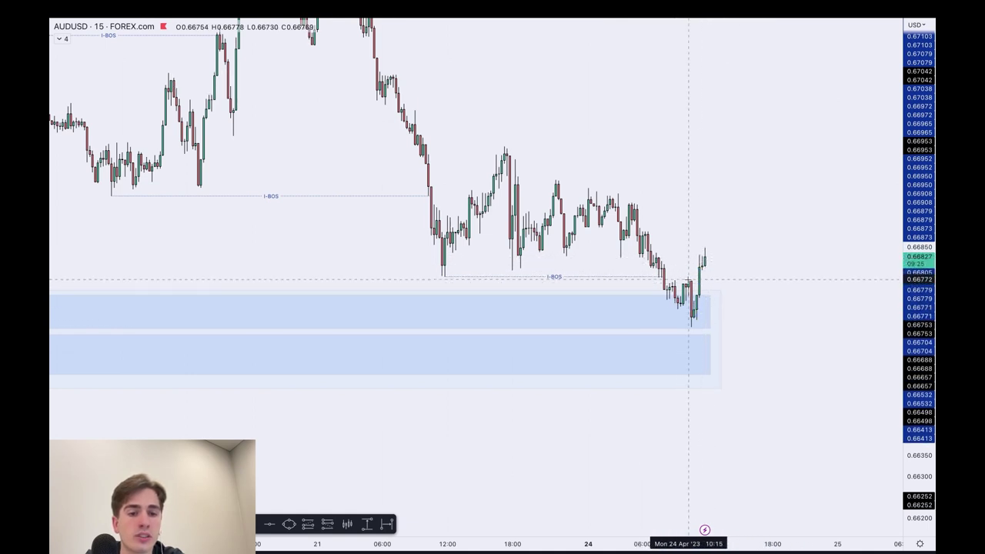
- Extend the 24 April swing high and latest low forward with freehand arrows, sketch a pullback between them, and remove all but the upper arrow
{"action": "left_click_drag", "start_coordinate": [689, 278], "coordinate": [745, 280]}
{"action": "left_click_drag", "start_coordinate": [685, 320], "coordinate": [735, 315]}
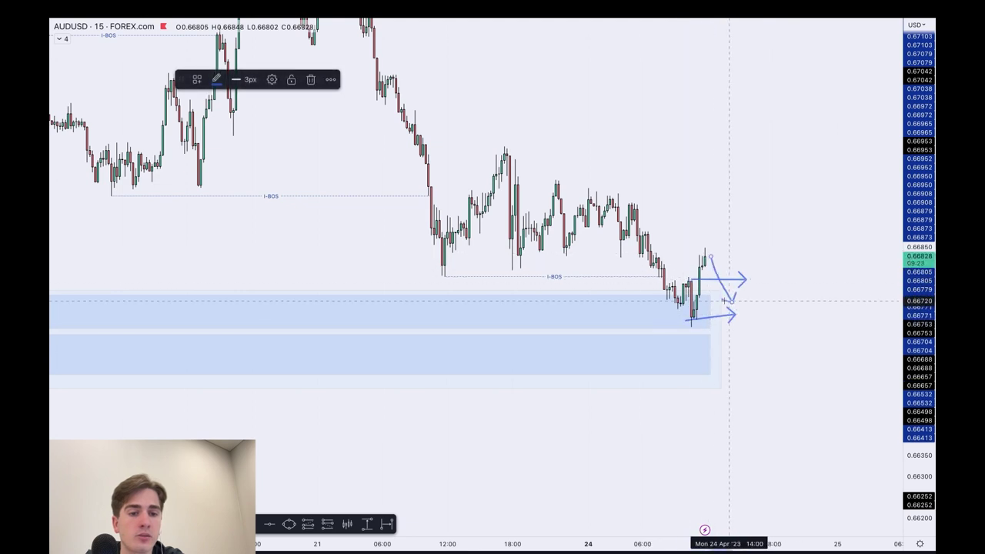
{"action": "key", "text": "Delete"}
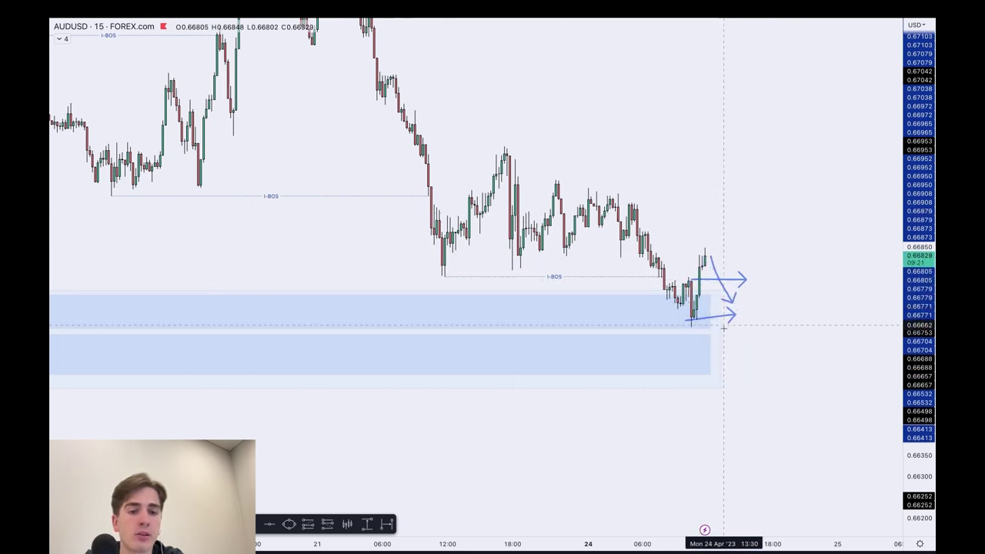
{"action": "key", "text": "ctrl+z"}
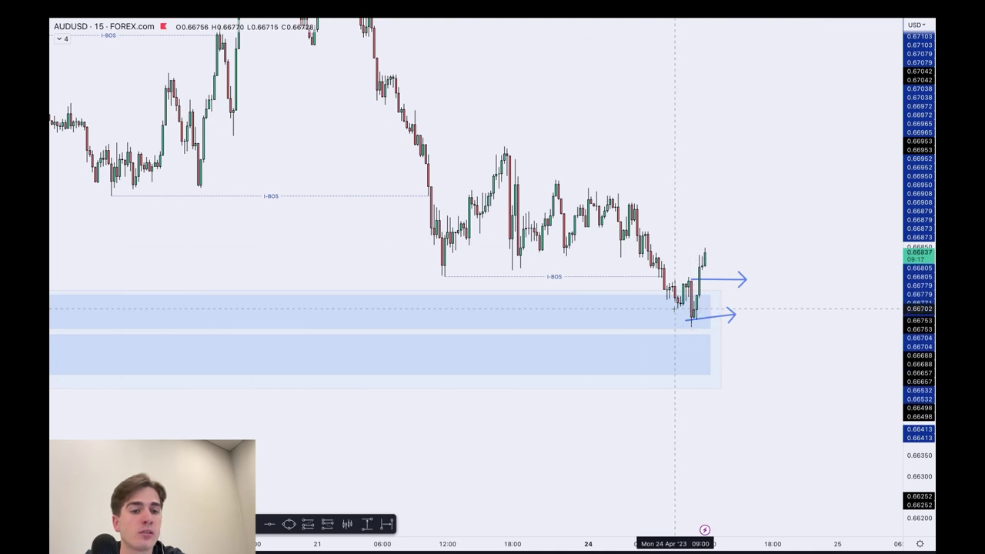
{"action": "left_click", "coordinate": [675, 309]}
{"action": "key", "text": "Delete"}
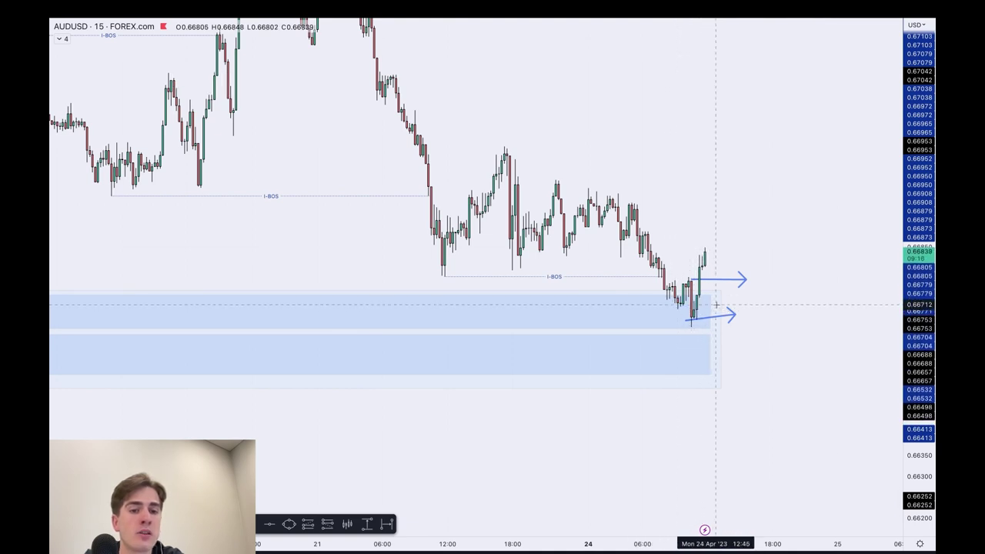
- Examine the origin of the stacked demand zones around 13 April and return to the current price
{"action": "scroll", "coordinate": [679, 313], "scroll_direction": "down", "scroll_amount": 6}
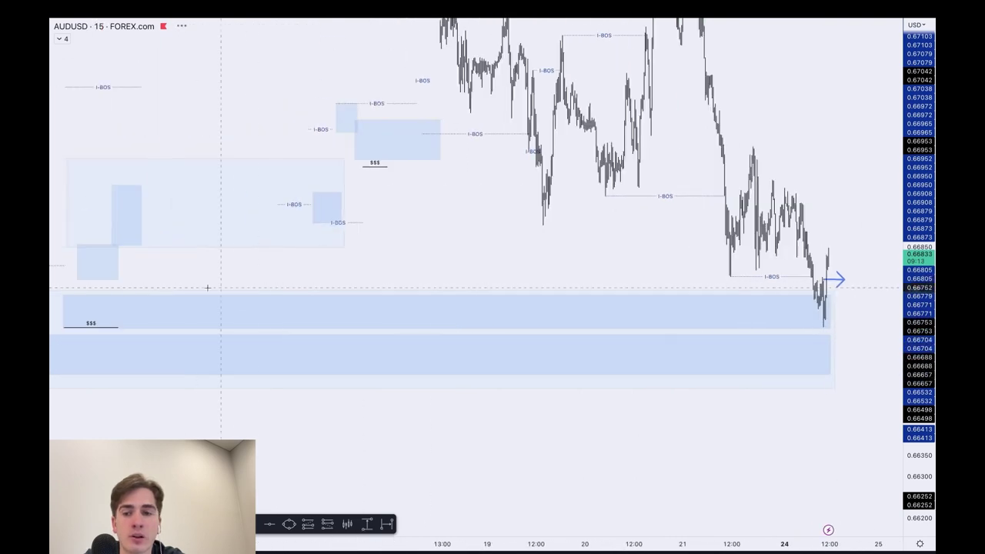
{"action": "left_click_drag", "start_coordinate": [181, 267], "coordinate": [636, 252]}
{"action": "scroll", "coordinate": [616, 254], "scroll_direction": "up", "scroll_amount": 4}
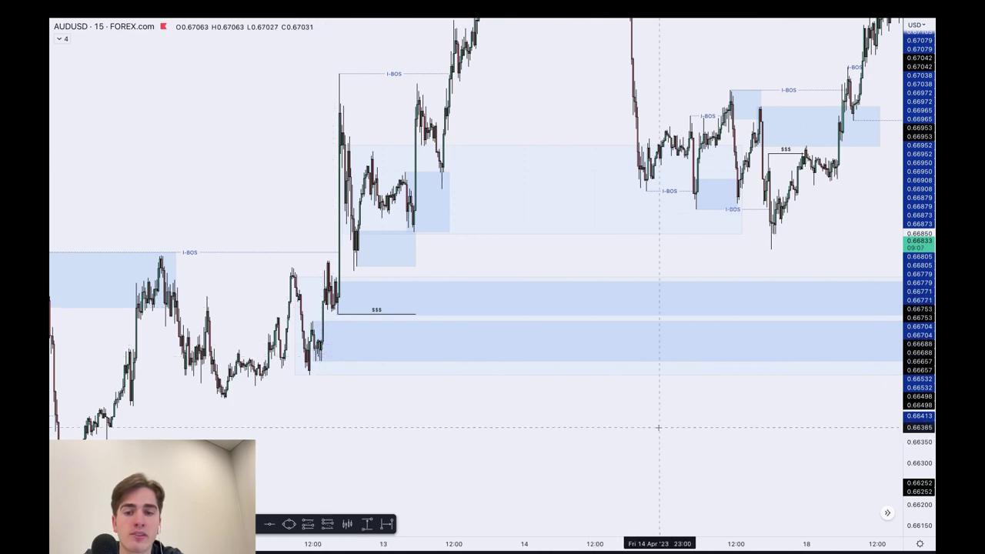
{"action": "scroll", "coordinate": [658, 422], "scroll_direction": "right", "scroll_amount": 10}
{"action": "scroll", "coordinate": [477, 362], "scroll_direction": "left", "scroll_amount": 5}
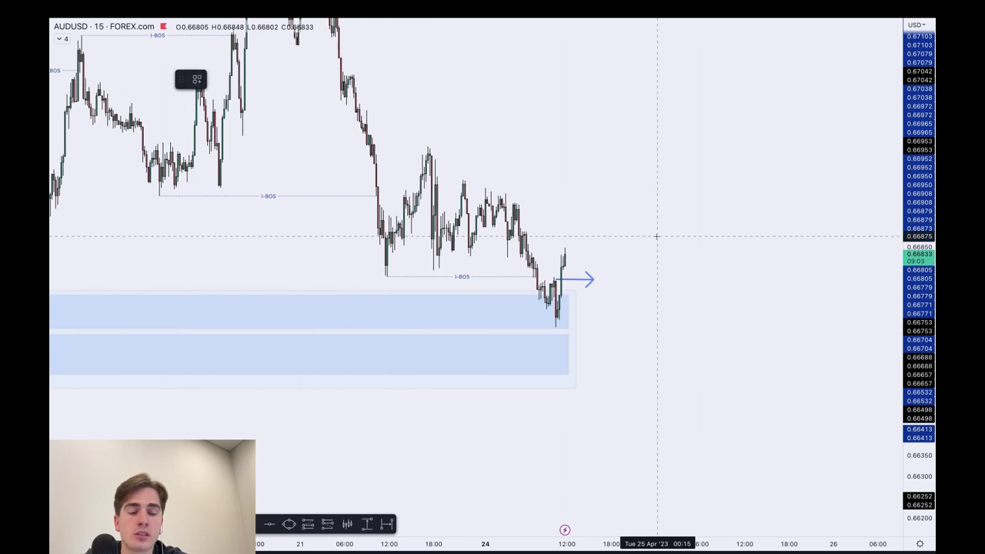
- Sketch a projected dip to the upper demand zone and a rally from the current price, and delete the sketch
{"action": "mouse_move", "coordinate": [569, 255]}
{"action": "left_mouse_down"}
{"action": "mouse_move", "coordinate": [586, 292]}
{"action": "mouse_move", "coordinate": [629, 120]}
{"action": "left_mouse_up"}
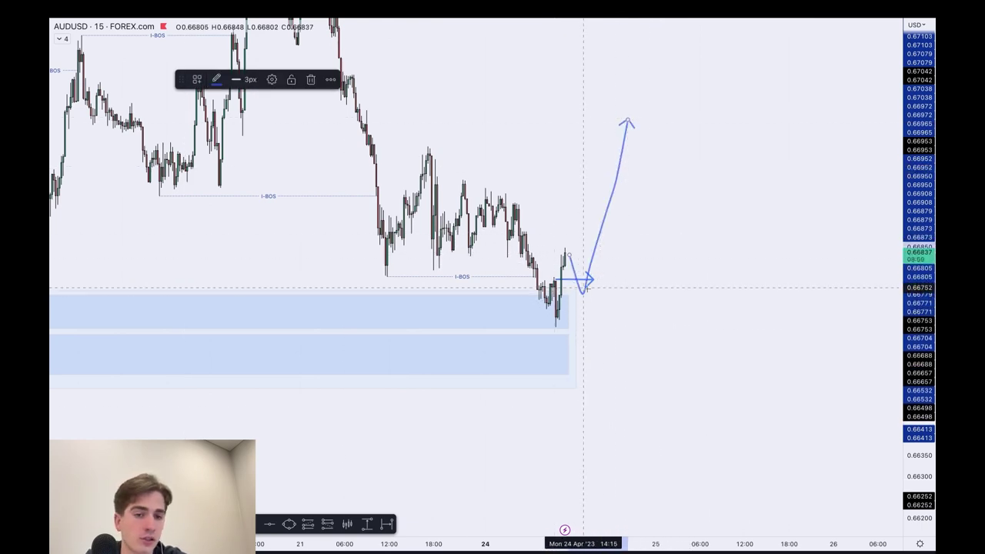
{"action": "key", "text": "Delete"}
{"action": "left_click_drag", "start_coordinate": [778, 311], "coordinate": [581, 280]}
{"action": "left_click_drag", "start_coordinate": [497, 268], "coordinate": [725, 321]}
{"action": "scroll", "coordinate": [510, 375], "scroll_direction": "up", "scroll_amount": 1}
{"action": "scroll", "coordinate": [475, 350], "scroll_direction": "down", "scroll_amount": 6}
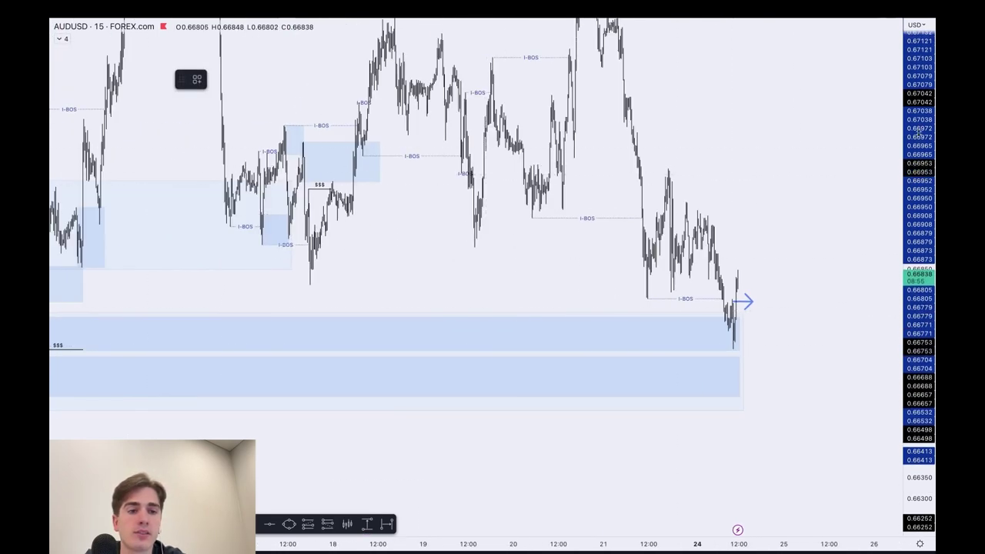
{"action": "left_click_drag", "start_coordinate": [917, 489], "coordinate": [917, 86]}
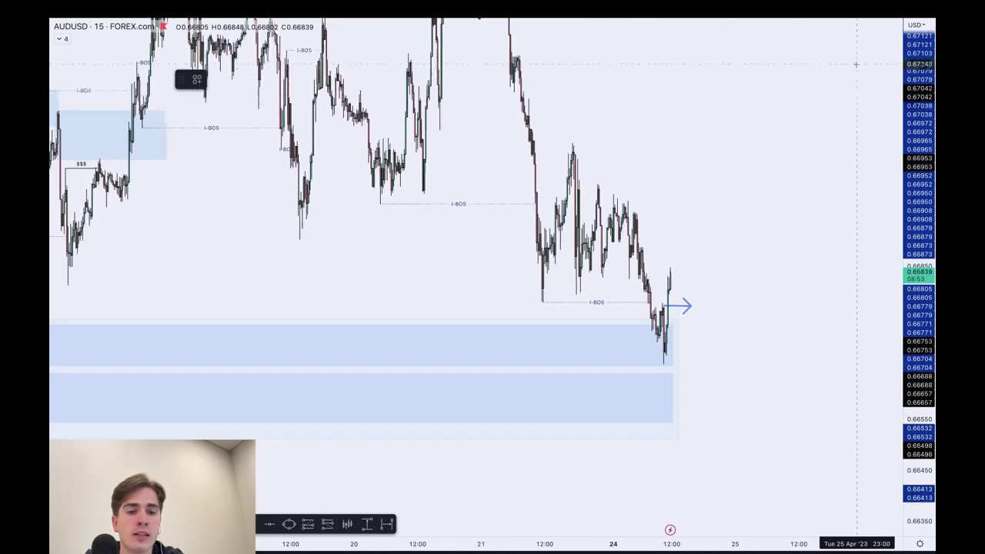
- Sketch a dip and rally towards the 21 April evening swing high, mark and extend that high with freehand arrows, and undo the drawings
{"action": "scroll", "coordinate": [800, 166], "scroll_direction": "up", "scroll_amount": 5}
{"action": "left_click", "coordinate": [537, 272]}
{"action": "mouse_move", "coordinate": [537, 273]}
{"action": "left_mouse_down"}
{"action": "mouse_move", "coordinate": [556, 320]}
{"action": "mouse_move", "coordinate": [587, 156]}
{"action": "left_mouse_up"}
{"action": "left_click_drag", "start_coordinate": [371, 144], "coordinate": [659, 141]}
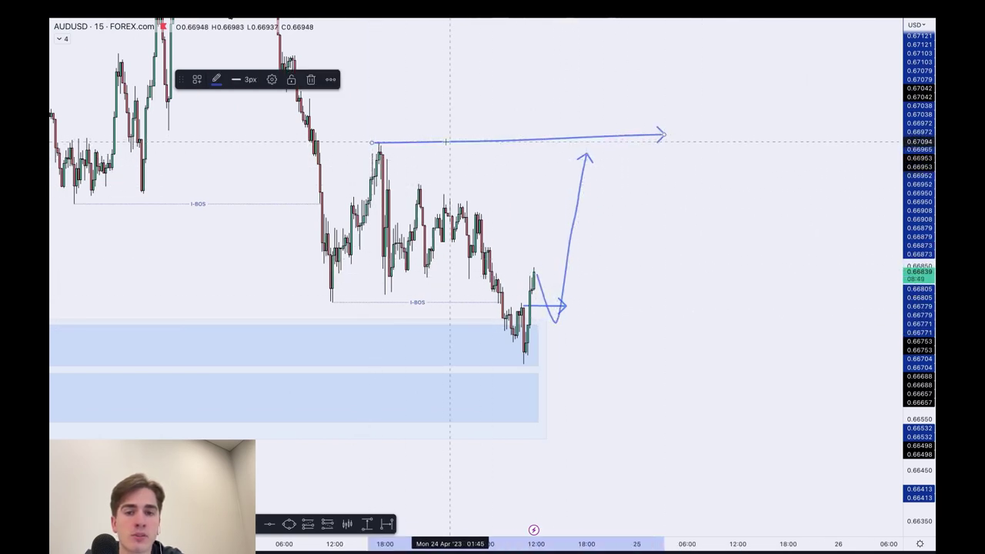
{"action": "left_click_drag", "start_coordinate": [379, 106], "coordinate": [382, 128]}
{"action": "mouse_move", "coordinate": [604, 101]}
{"action": "left_mouse_down"}
{"action": "mouse_move", "coordinate": [654, 291]}
{"action": "mouse_move", "coordinate": [708, 32]}
{"action": "left_mouse_up"}
{"action": "key", "text": "ctrl+z"}
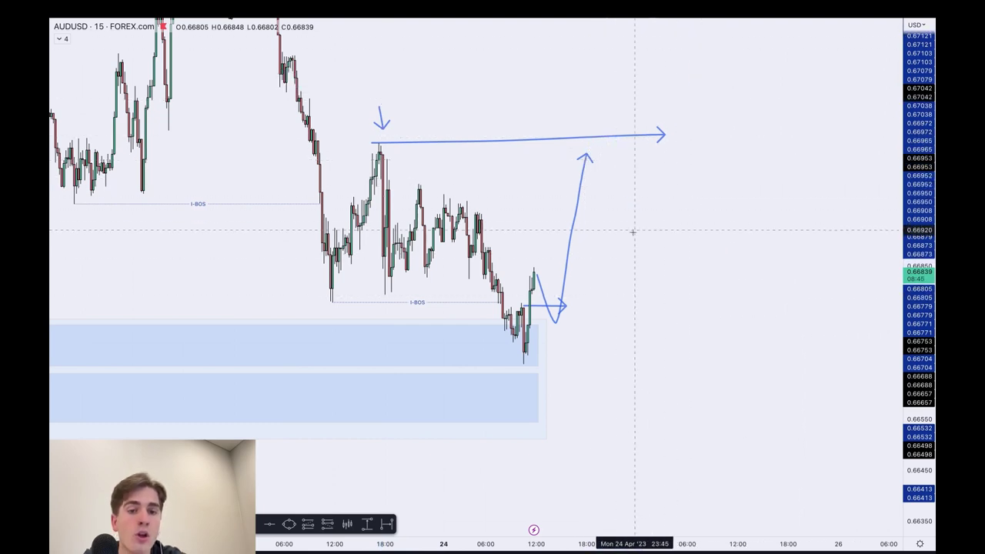
{"action": "key", "text": "ctrl+z"}
{"action": "key", "text": "ctrl+z"}
{"action": "scroll", "coordinate": [539, 308], "scroll_direction": "down", "scroll_amount": 5}
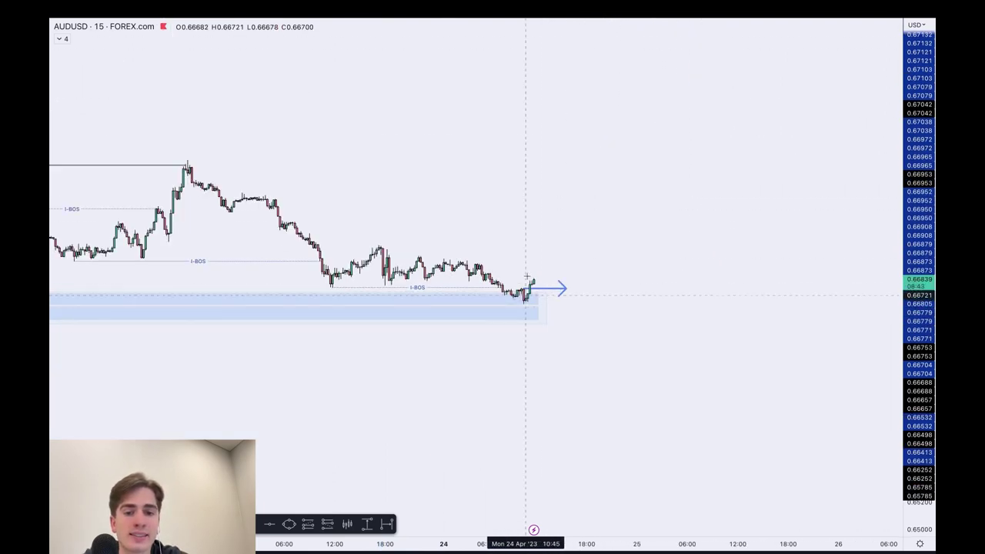
- Sketch the fall from the 21 April evening high and a projected rebound, drop below the latest low, and second rally with freehand arrows
{"action": "scroll", "coordinate": [732, 292], "scroll_direction": "up", "scroll_amount": 5}
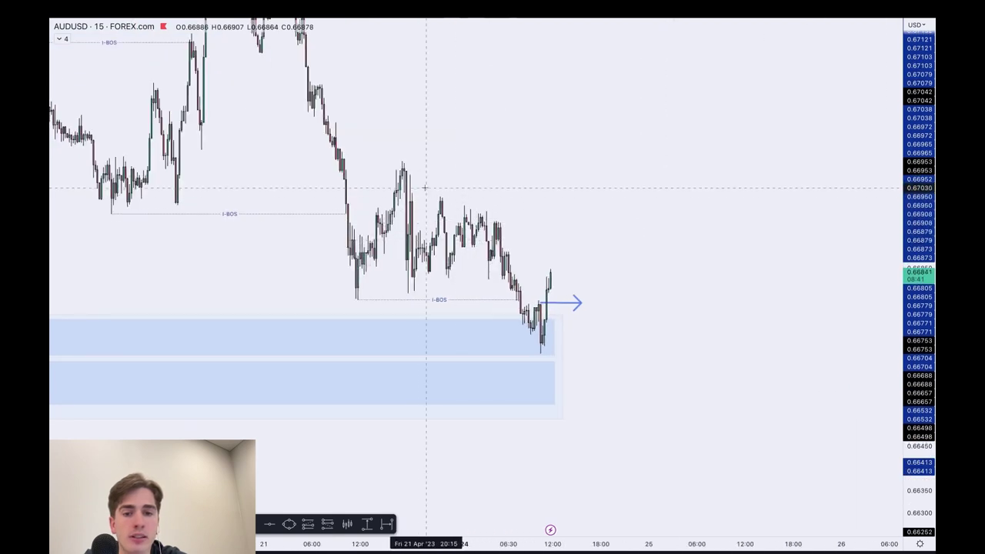
{"action": "left_click_drag", "start_coordinate": [408, 167], "coordinate": [546, 354]}
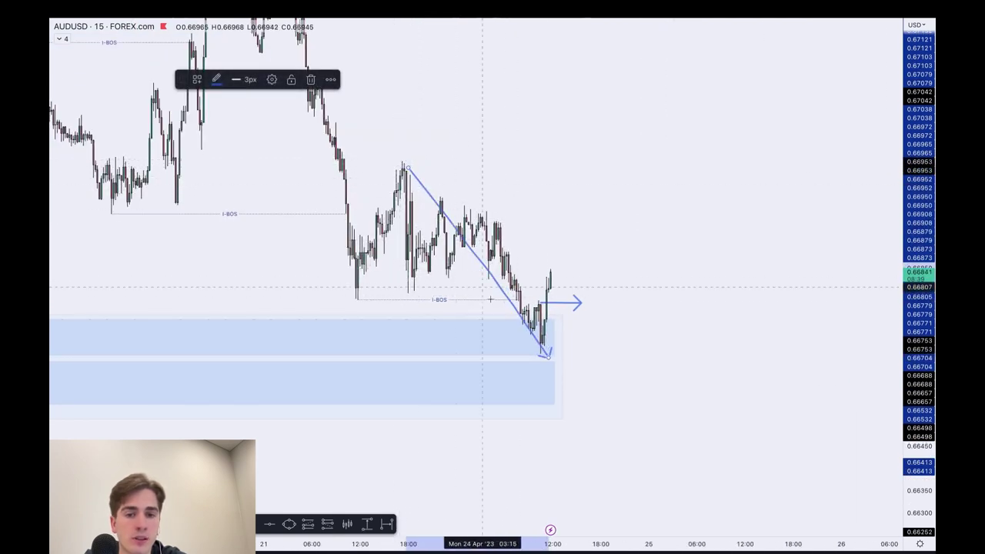
{"action": "left_click_drag", "start_coordinate": [543, 339], "coordinate": [589, 215]}
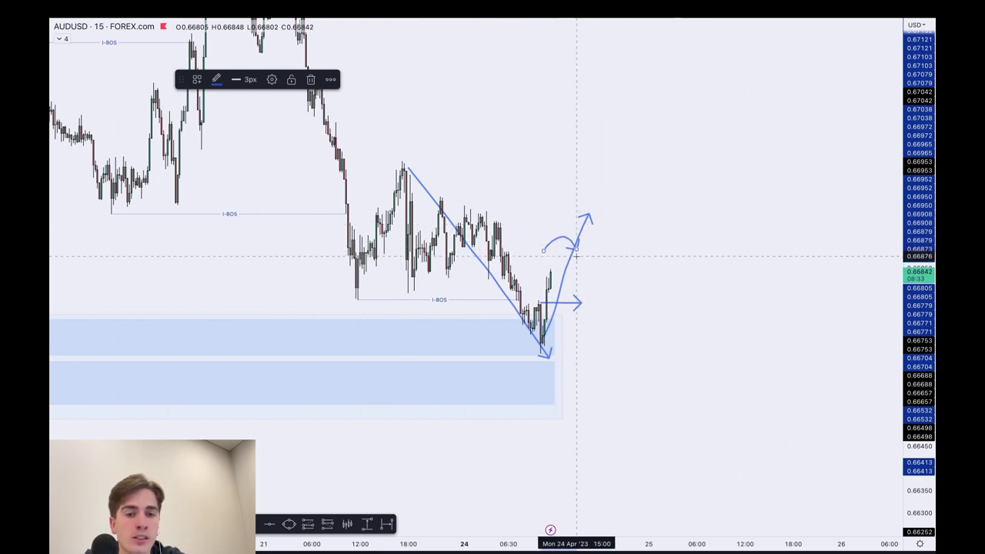
{"action": "left_click_drag", "start_coordinate": [577, 245], "coordinate": [632, 395]}
{"action": "left_click_drag", "start_coordinate": [545, 356], "coordinate": [611, 357]}
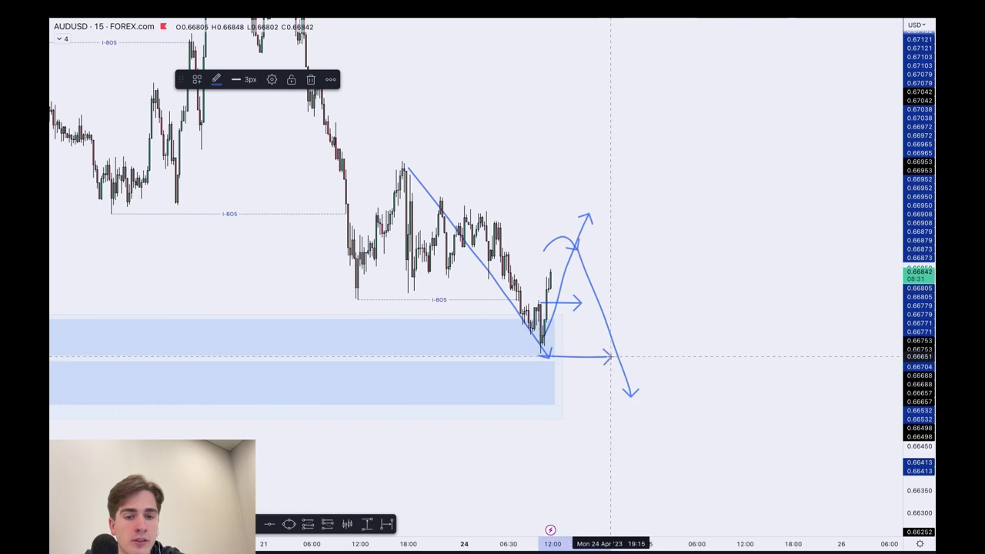
{"action": "left_click_drag", "start_coordinate": [633, 395], "coordinate": [672, 251]}
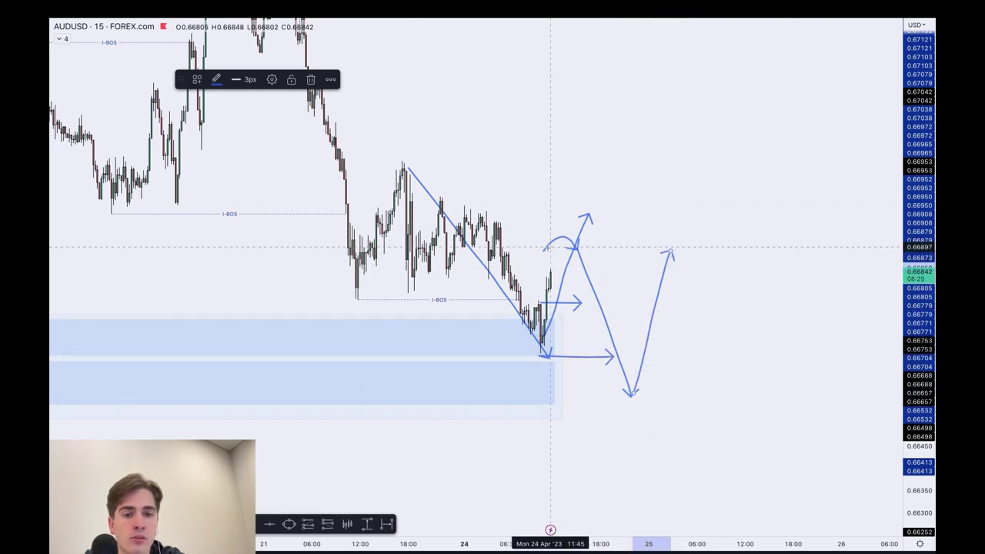
{"action": "left_click_drag", "start_coordinate": [559, 237], "coordinate": [567, 263]}
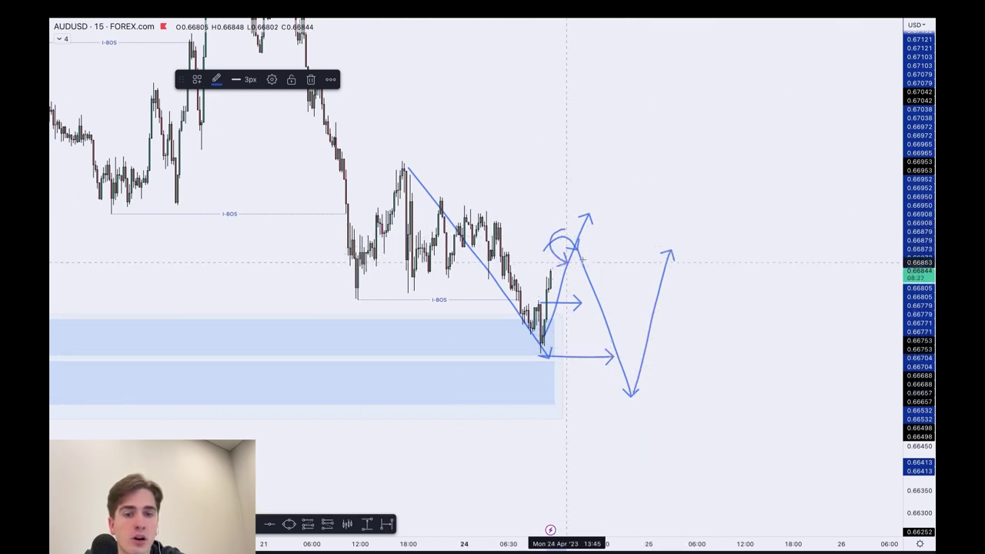
{"action": "key", "text": "ctrl+z"}
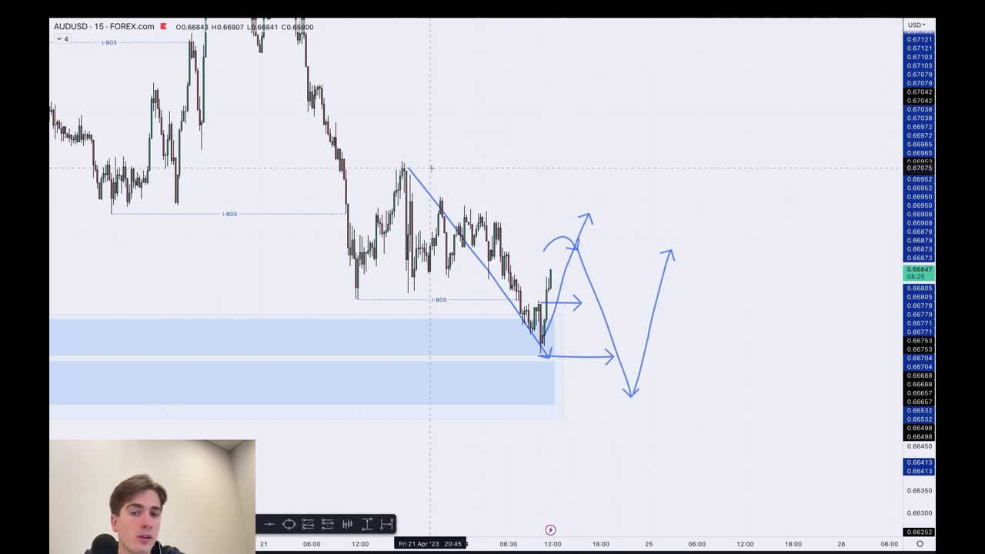
- Extend the 21 April evening high forward, sketch a continued two-leg rally, and undo these drawings together with the projected drop and second rally
{"action": "left_click_drag", "start_coordinate": [394, 160], "coordinate": [533, 159]}
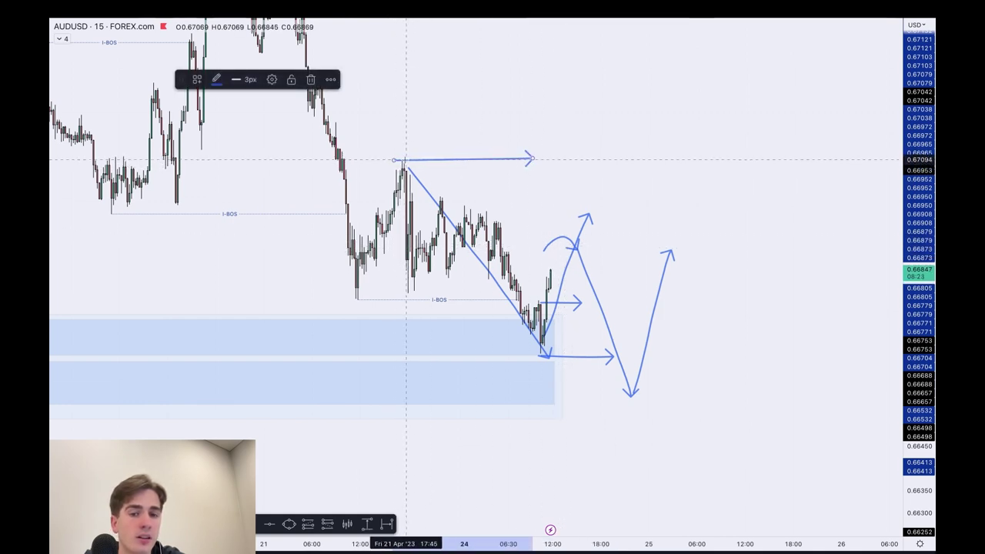
{"action": "mouse_move", "coordinate": [592, 224]}
{"action": "left_mouse_down"}
{"action": "mouse_move", "coordinate": [620, 145]}
{"action": "mouse_move", "coordinate": [674, 103]}
{"action": "left_mouse_up"}
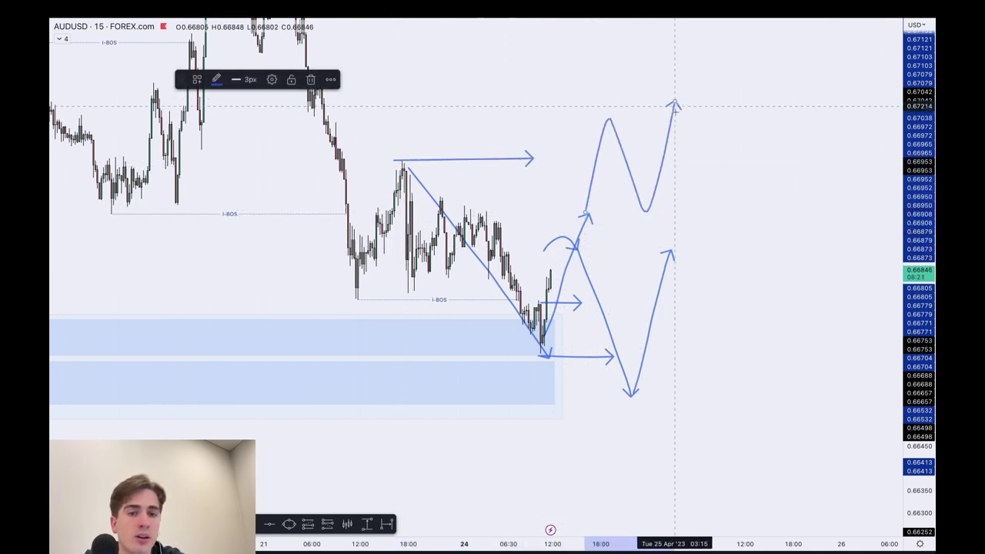
{"action": "key", "text": "Delete"}
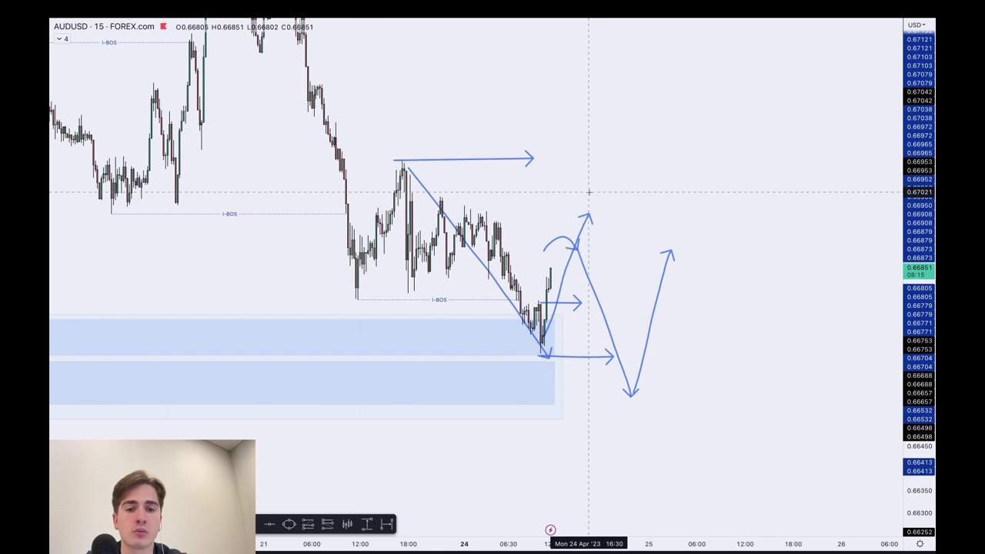
{"action": "key", "text": "super+z"}
{"action": "key", "text": "super+z"}
{"action": "key", "text": "super+z"}
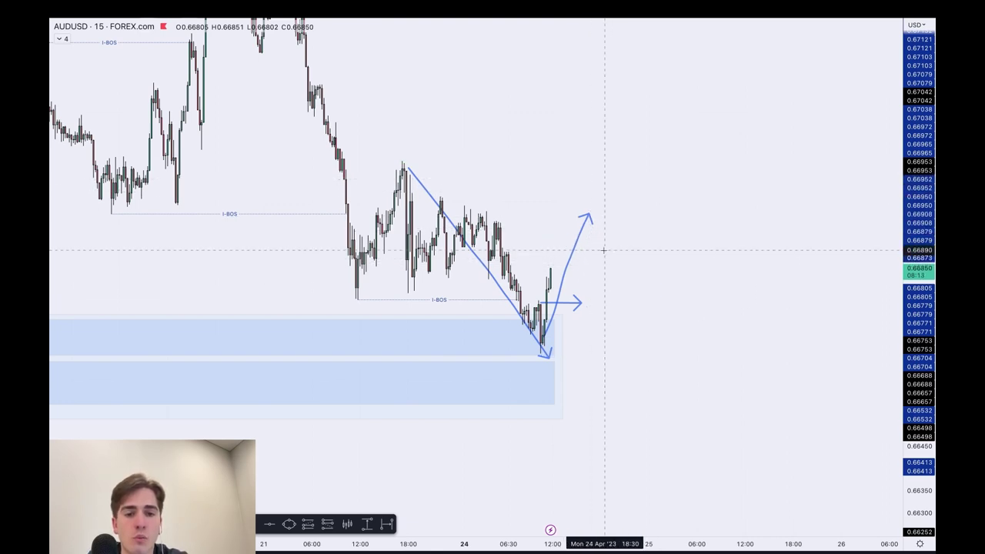
- Sketch a pullback to the marked level and a rally from the current price, circle the pullback low, and undo the drawings
{"action": "key", "text": "ctrl+z"}
{"action": "key", "text": "ctrl+z"}
{"action": "key", "text": "ctrl+y"}
{"action": "key", "text": "ctrl+y"}
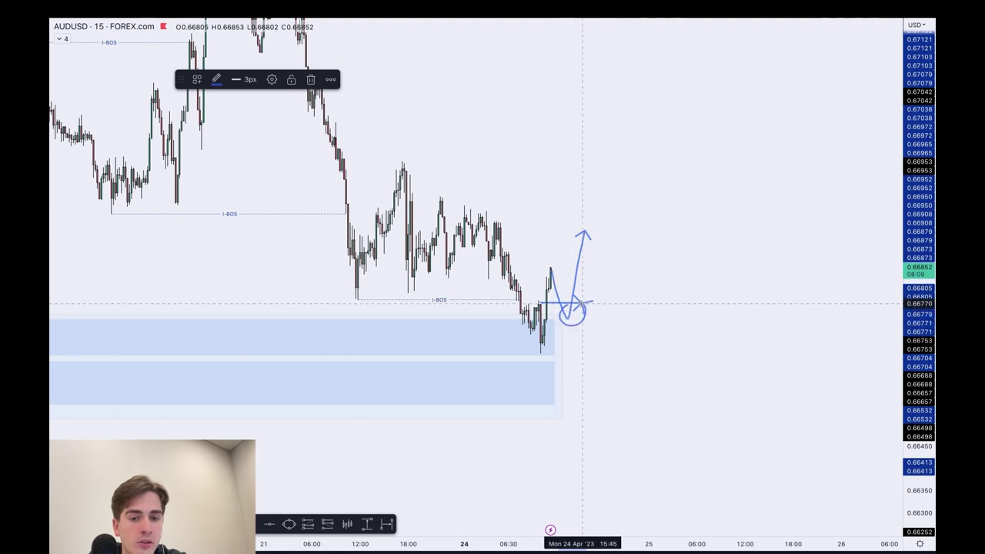
{"action": "key", "text": "ctrl+z"}
{"action": "key", "text": "ctrl+z"}
{"action": "key", "text": "ctrl+z"}
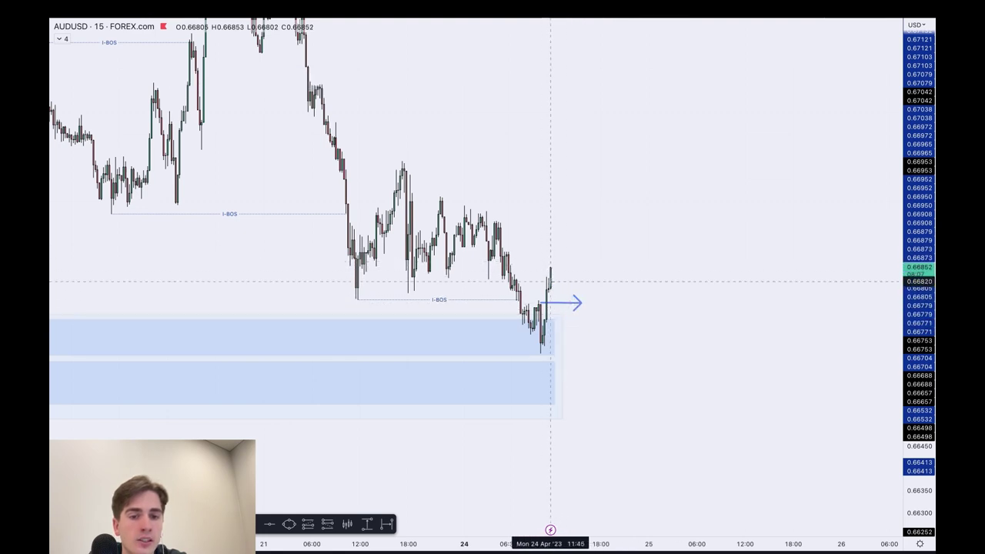
- Extend the latest low forward, sketch a sweep below it with a two-leg rally and supporting level arrows, and undo the drawings
{"action": "left_click_drag", "start_coordinate": [532, 353], "coordinate": [596, 356]}
{"action": "mouse_move", "coordinate": [550, 269]}
{"action": "left_mouse_down"}
{"action": "mouse_move", "coordinate": [590, 363]}
{"action": "mouse_move", "coordinate": [633, 213]}
{"action": "mouse_move", "coordinate": [570, 258]}
{"action": "left_mouse_up"}
{"action": "left_click_drag", "start_coordinate": [625, 218], "coordinate": [704, 93]}
{"action": "left_click_drag", "start_coordinate": [585, 300], "coordinate": [770, 293]}
{"action": "left_click_drag", "start_coordinate": [599, 359], "coordinate": [707, 353]}
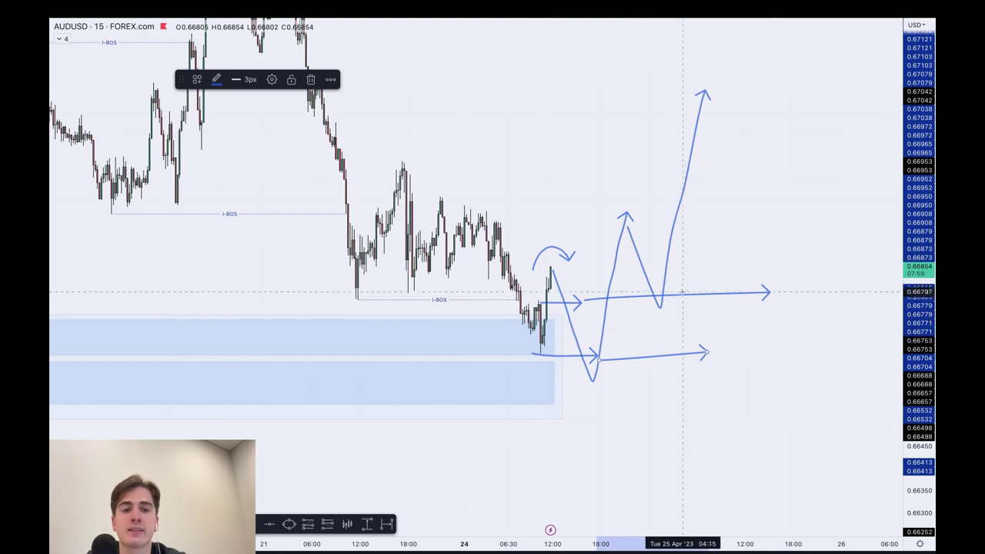
{"action": "key", "text": "ctrl+z"}
{"action": "key", "text": "ctrl+z"}
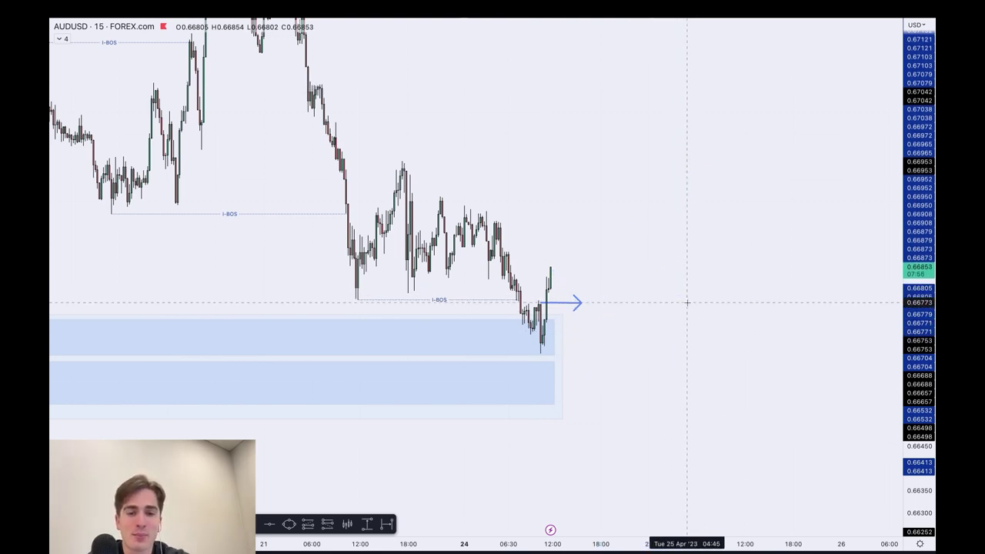
{"action": "key", "text": "ctrl+z"}
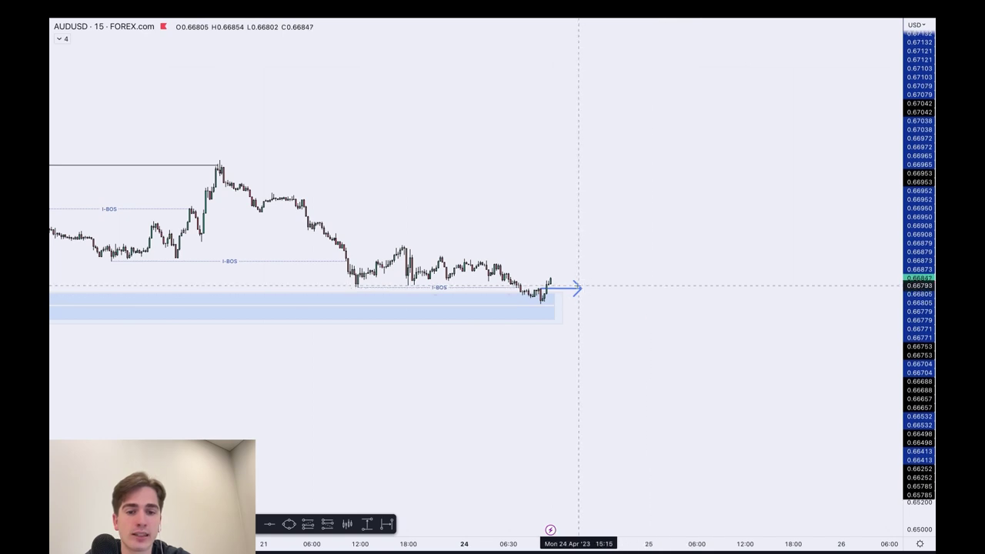
- Remove the remaining freehand level arrow beside the demand zones and view the wider decline from the 20 April high
{"action": "left_click", "coordinate": [579, 291]}
{"action": "key", "text": "ctrl+z"}
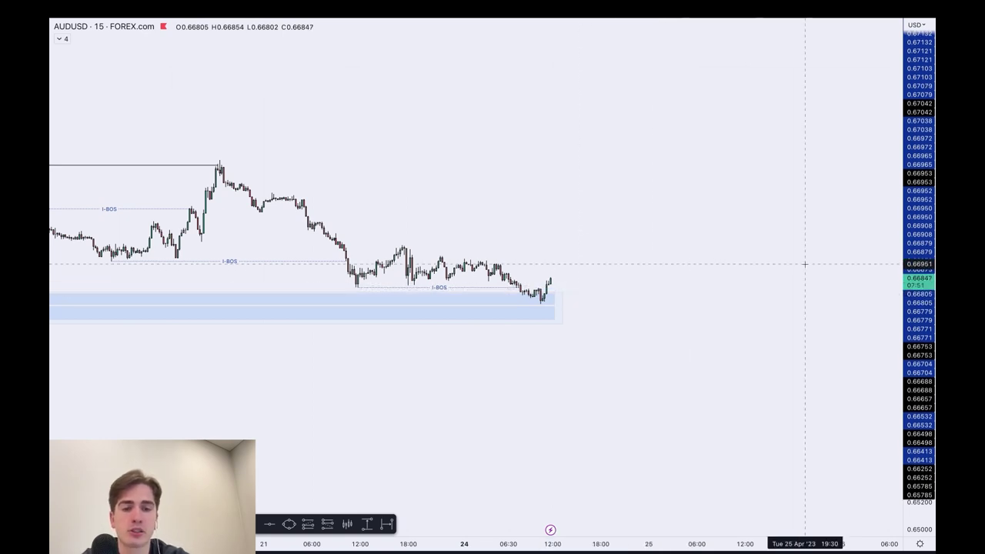
{"action": "scroll", "coordinate": [806, 266], "scroll_direction": "down", "scroll_amount": 5}
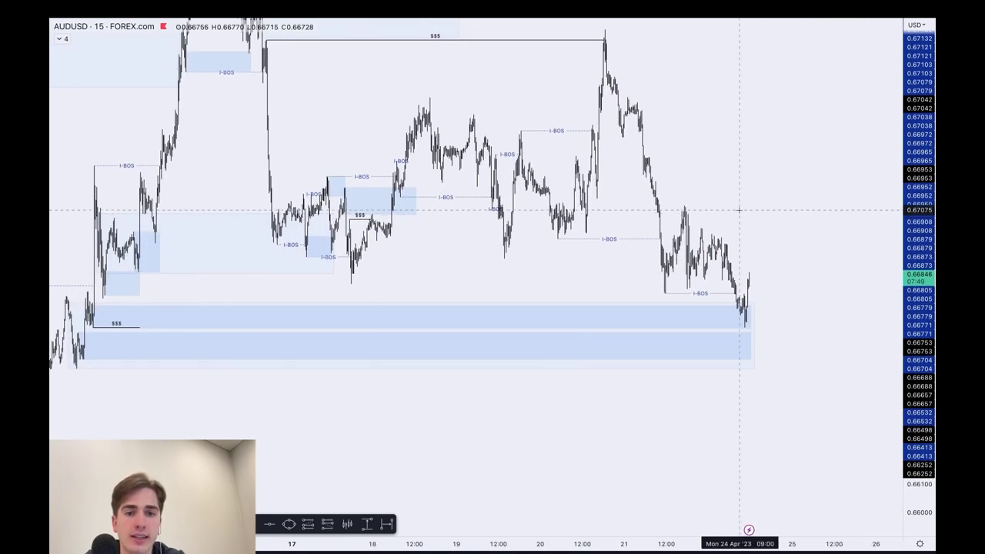
{"action": "scroll", "coordinate": [739, 209], "scroll_direction": "up", "scroll_amount": 3}
{"action": "scroll", "coordinate": [740, 174], "scroll_direction": "down", "scroll_amount": 3}
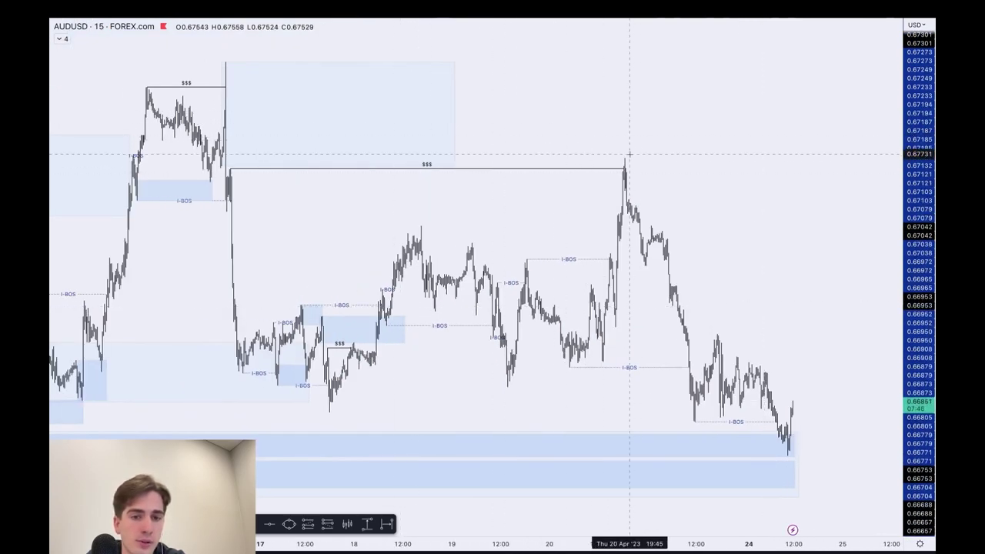
- Extend the pause low just before the 20 April high forward with an arrow and undo the arrow
{"action": "scroll", "coordinate": [654, 232], "scroll_direction": "up", "scroll_amount": 3}
{"action": "scroll", "coordinate": [649, 205], "scroll_direction": "up", "scroll_amount": 2}
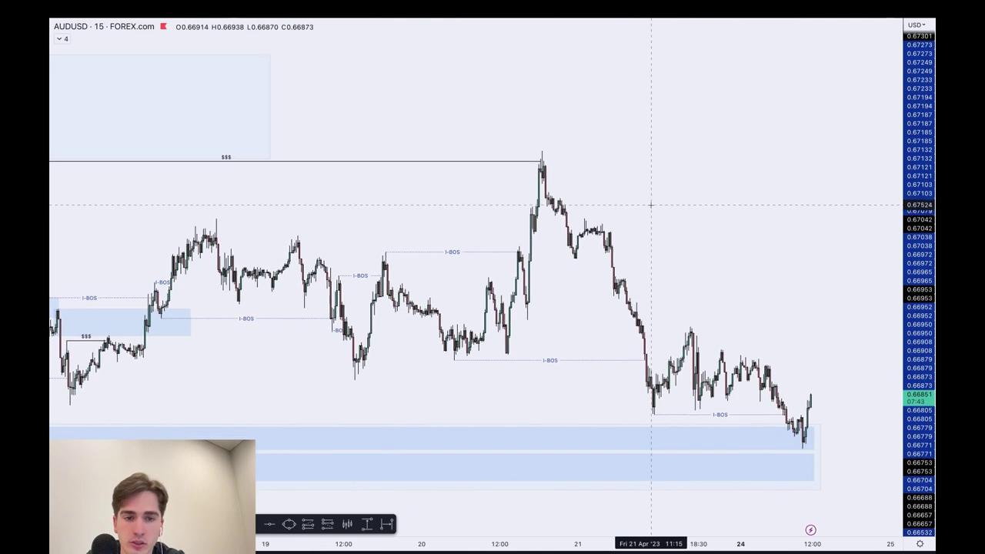
{"action": "scroll", "coordinate": [705, 263], "scroll_direction": "up", "scroll_amount": 2}
{"action": "scroll", "coordinate": [706, 264], "scroll_direction": "up", "scroll_amount": 1}
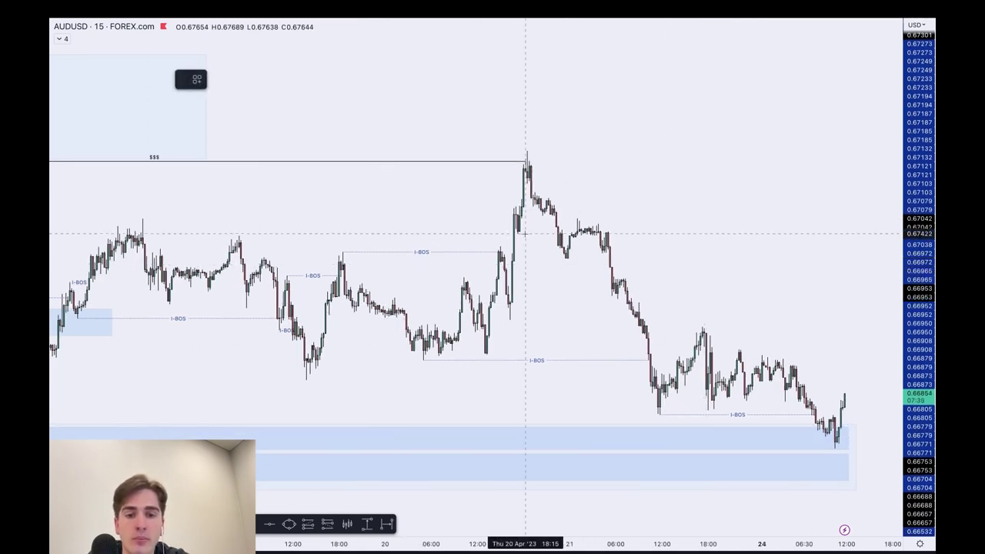
{"action": "mouse_move", "coordinate": [516, 232]}
{"action": "left_mouse_down"}
{"action": "mouse_move", "coordinate": [575, 232]}
{"action": "mouse_move", "coordinate": [579, 189]}
{"action": "left_mouse_up"}
{"action": "key", "text": "ctrl+z"}
{"action": "key", "text": "ctrl+z"}
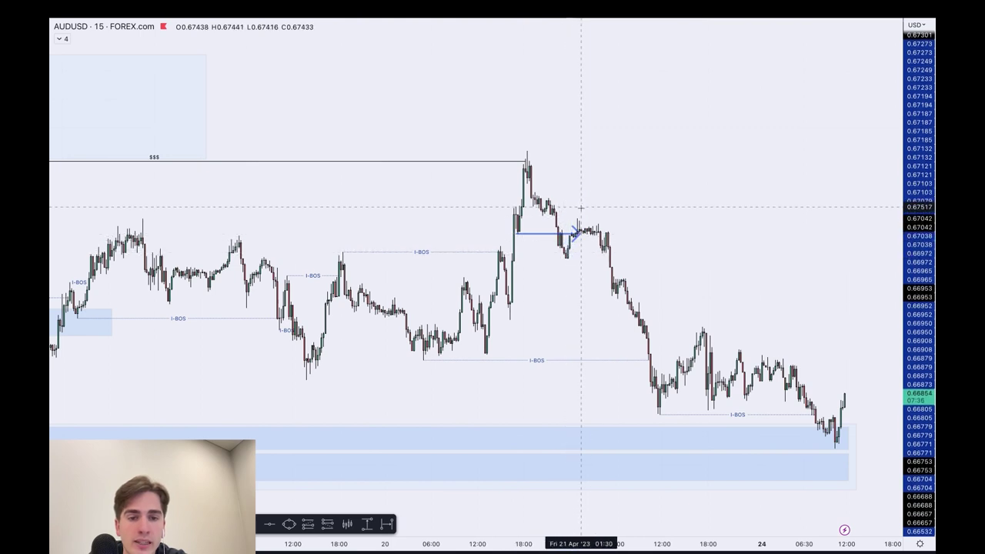
- Extend four levels forward from the 20 April high and the initial decline below it, and undo the arrows
{"action": "left_click_drag", "start_coordinate": [543, 215], "coordinate": [599, 214]}
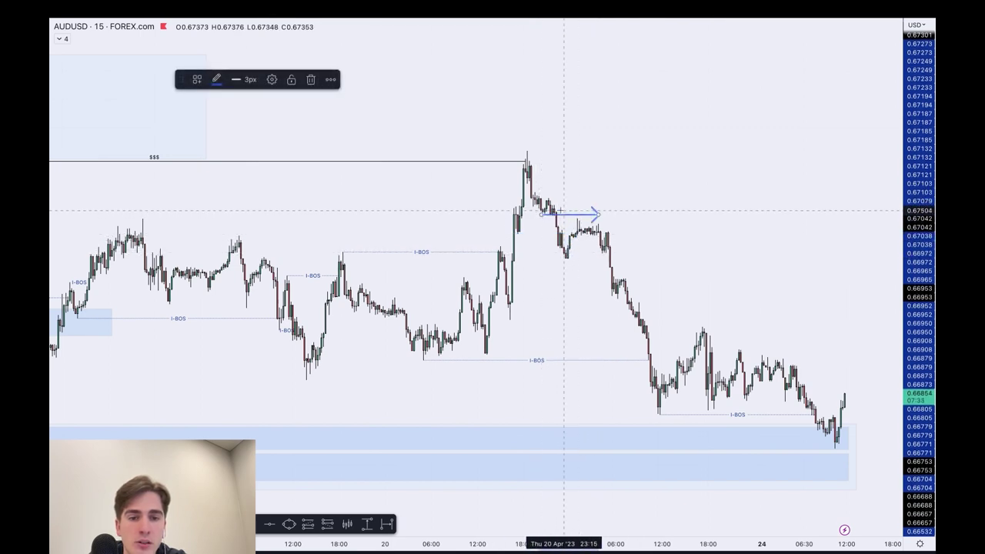
{"action": "left_click_drag", "start_coordinate": [533, 195], "coordinate": [612, 194]}
{"action": "left_click_drag", "start_coordinate": [529, 184], "coordinate": [594, 182]}
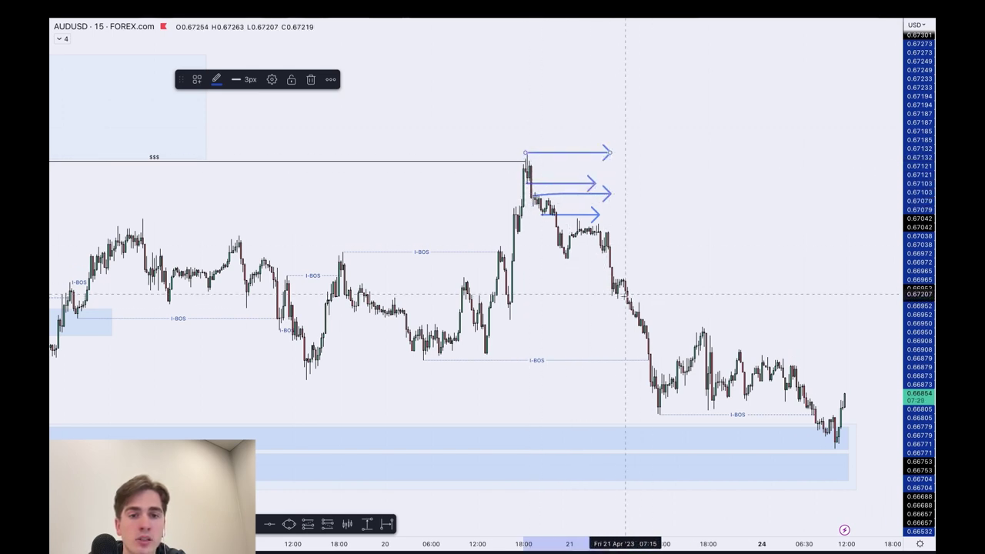
{"action": "scroll", "coordinate": [625, 297], "scroll_direction": "left", "scroll_amount": 5}
{"action": "key", "text": "super+z"}
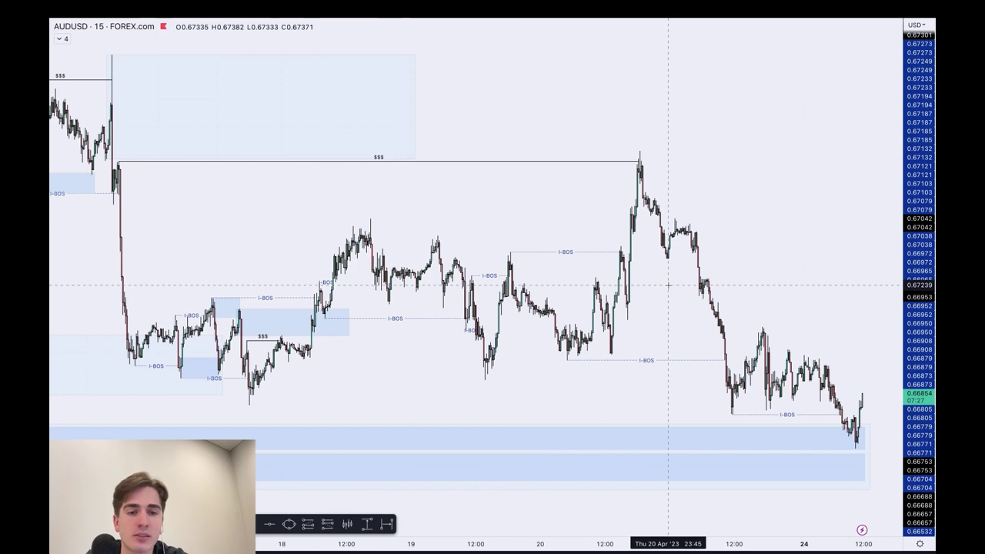
{"action": "scroll", "coordinate": [669, 285], "scroll_direction": "right", "scroll_amount": 3}
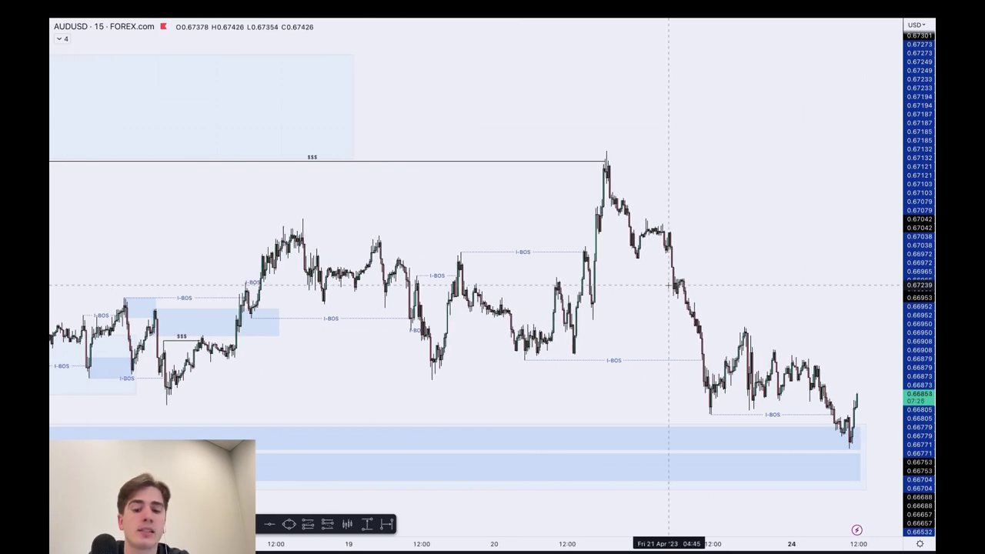
- Switch the chart to GBPUSD from FOREX.com on the 1D interval and frame the 2023 price action
{"action": "type", "text": "GBPUSD"}
{"action": "key", "text": "Down"}
{"action": "key", "text": "Down"}
{"action": "key", "text": "Down"}
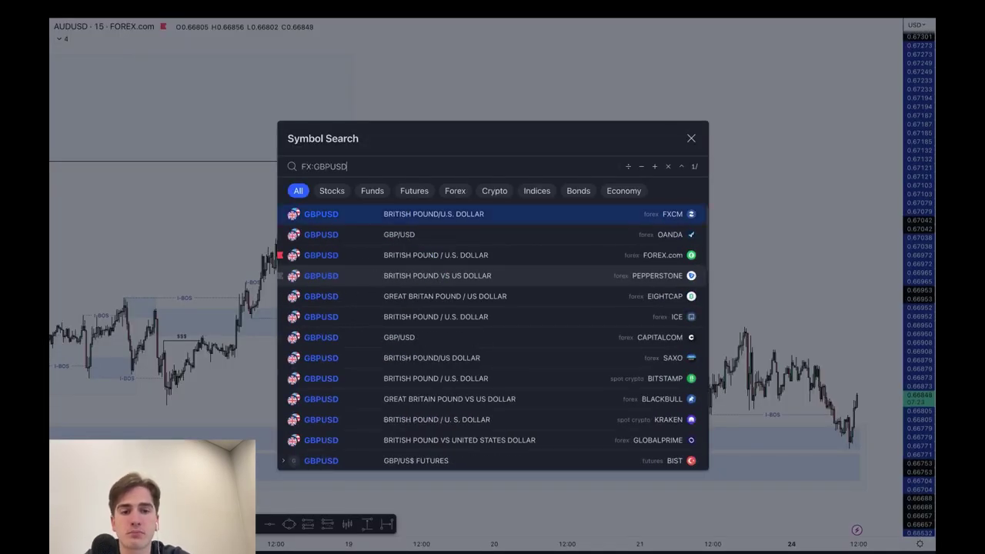
{"action": "key", "text": "Return"}
{"action": "type", "text": "1D"}
{"action": "key", "text": "Return"}
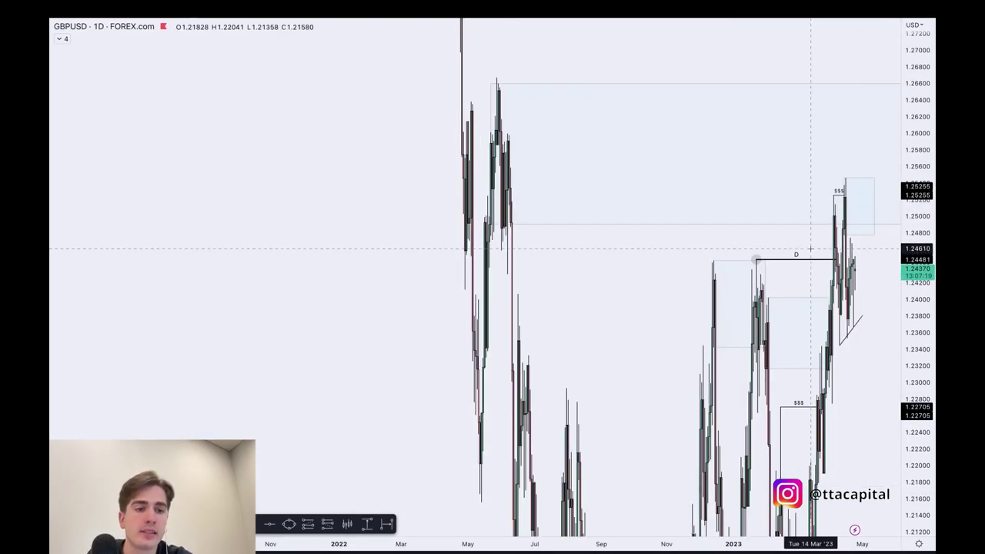
{"action": "scroll", "coordinate": [854, 371], "scroll_direction": "down", "scroll_amount": 5}
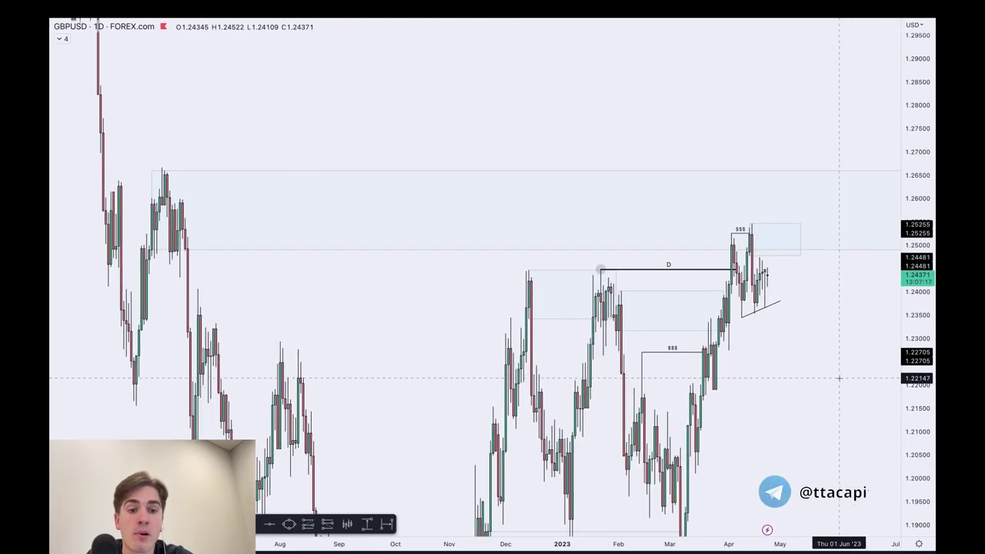
{"action": "scroll", "coordinate": [831, 308], "scroll_direction": "up", "scroll_amount": 2}
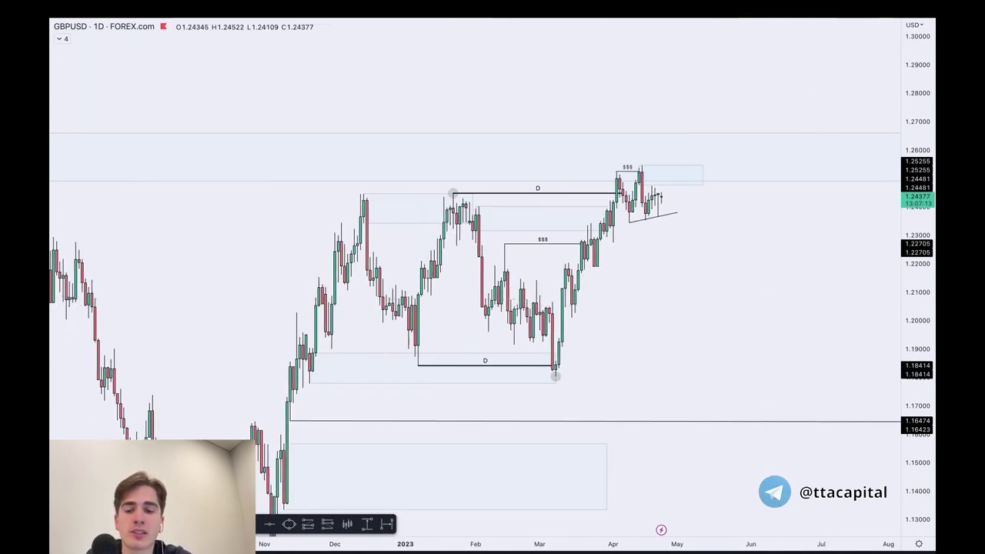
- Mark the April highs and the supply zone's edges with arrows, sketch a rally into the zone and a drop, and remove the drawings
{"action": "left_click_drag", "start_coordinate": [613, 170], "coordinate": [623, 168]}
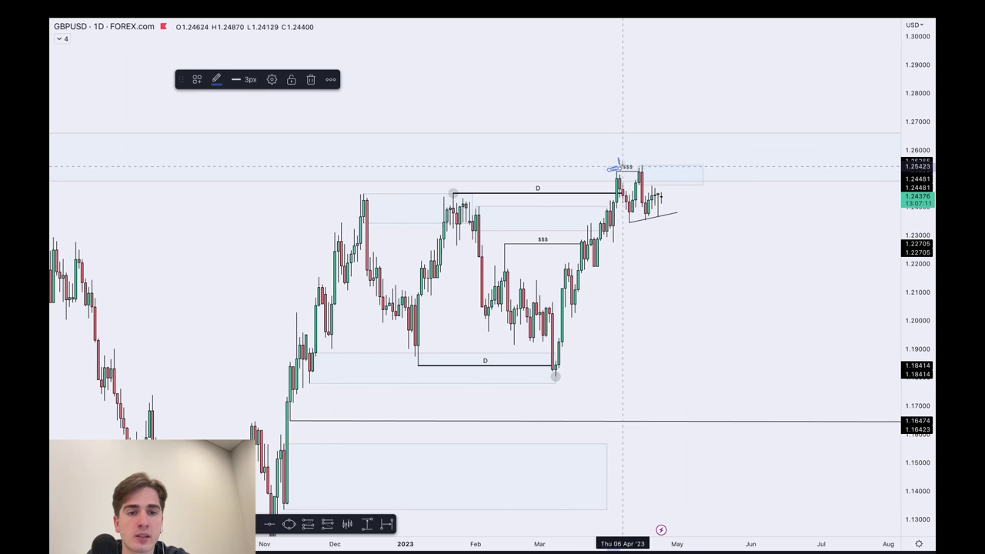
{"action": "key", "text": "ctrl+z"}
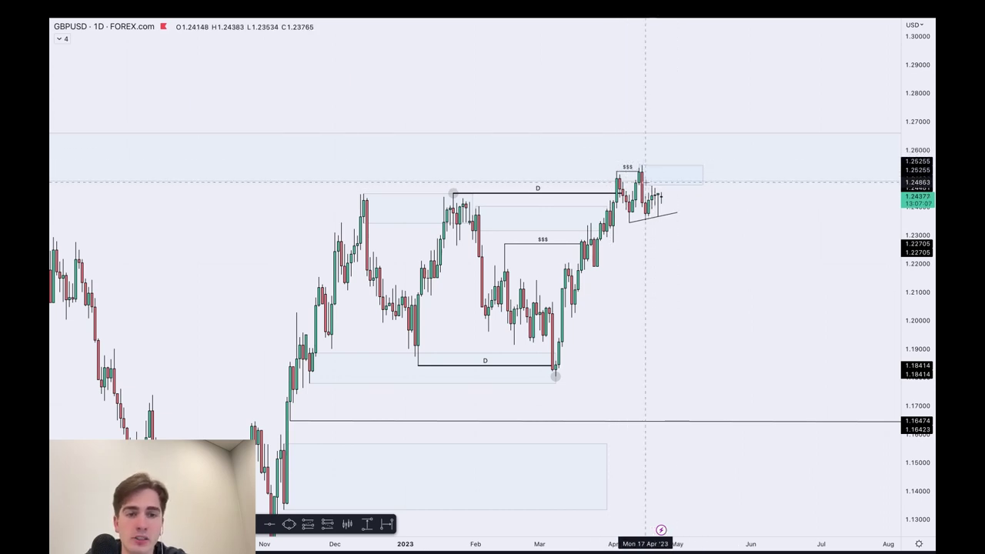
{"action": "left_click_drag", "start_coordinate": [643, 183], "coordinate": [666, 188]}
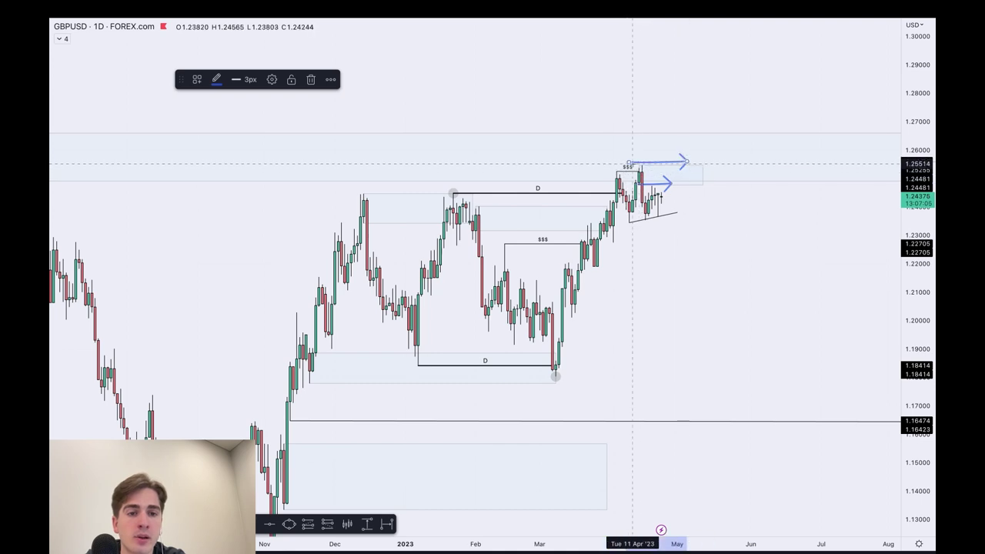
{"action": "left_click_drag", "start_coordinate": [617, 158], "coordinate": [601, 149]}
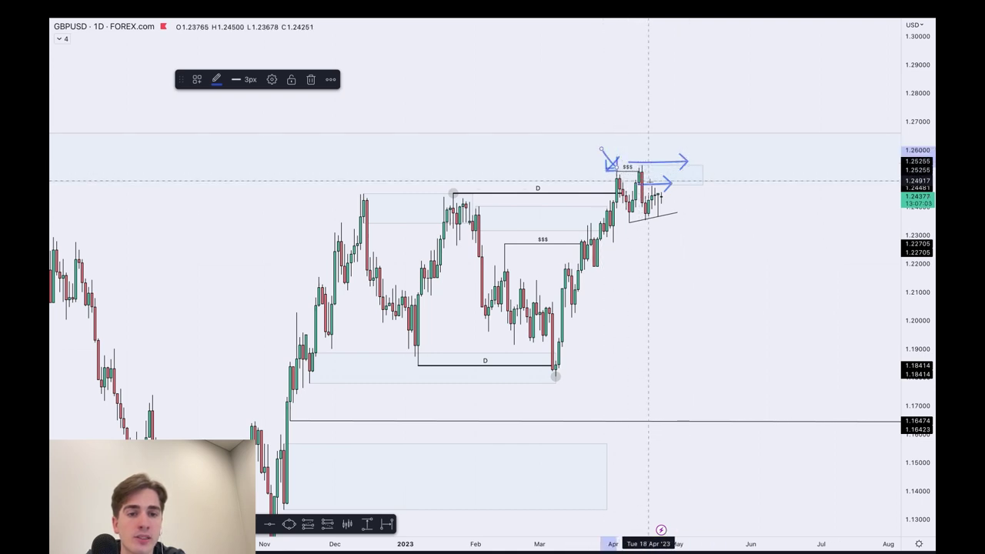
{"action": "mouse_move", "coordinate": [655, 197]}
{"action": "left_mouse_down"}
{"action": "mouse_move", "coordinate": [668, 181]}
{"action": "mouse_move", "coordinate": [691, 263]}
{"action": "left_mouse_up"}
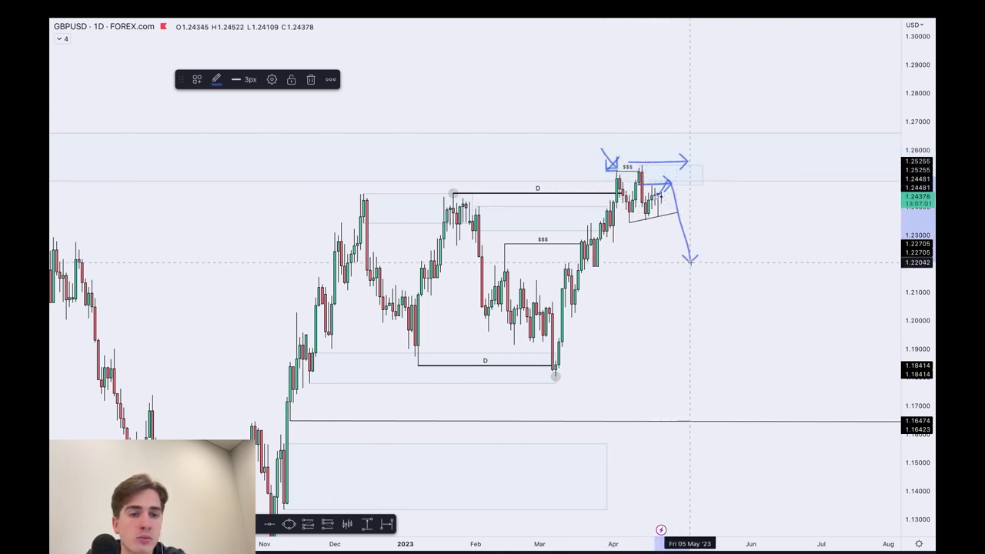
{"action": "key", "text": "Delete"}
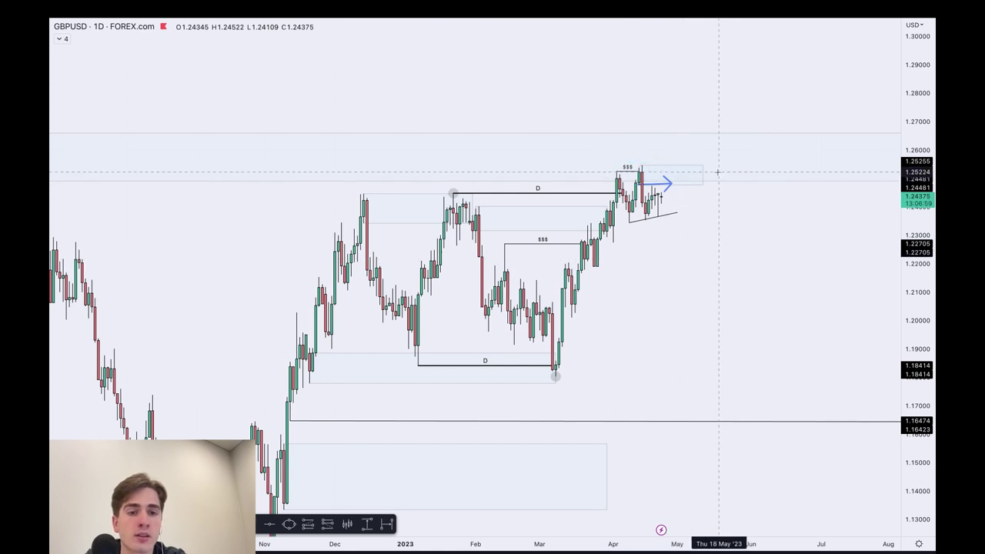
- Outline the April highs and lows with rising arrows, sketch a sweep above the highs and a drop to about 1.197, and undo everything
{"action": "key", "text": "alt+shift+f"}
{"action": "mouse_move", "coordinate": [639, 167]}
{"action": "left_mouse_down"}
{"action": "mouse_move", "coordinate": [670, 162]}
{"action": "mouse_move", "coordinate": [672, 148]}
{"action": "mouse_move", "coordinate": [697, 208]}
{"action": "left_mouse_up"}
{"action": "left_click_drag", "start_coordinate": [609, 170], "coordinate": [676, 155]}
{"action": "left_click_drag", "start_coordinate": [622, 226], "coordinate": [681, 212]}
{"action": "left_click_drag", "start_coordinate": [674, 158], "coordinate": [767, 329]}
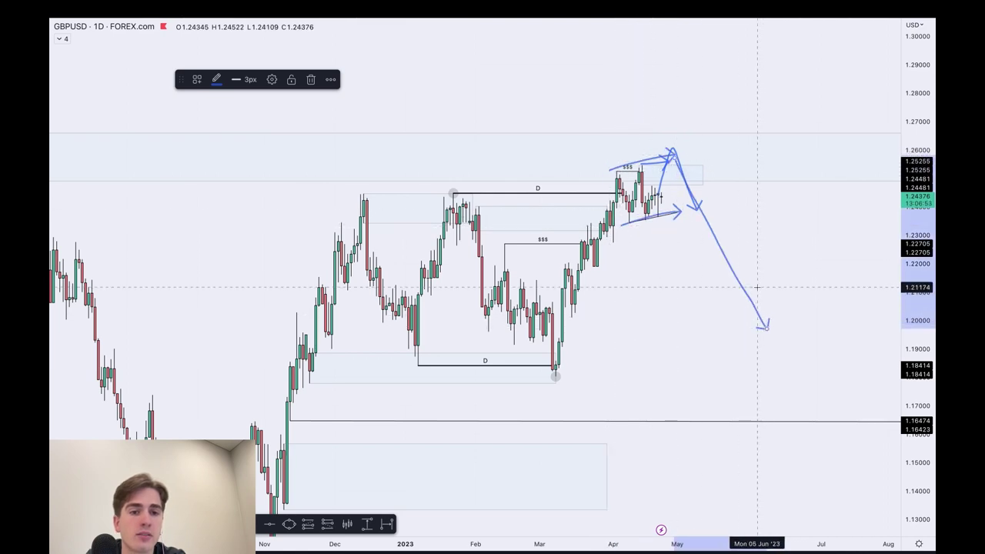
{"action": "scroll", "coordinate": [757, 287], "scroll_direction": "down", "scroll_amount": 3}
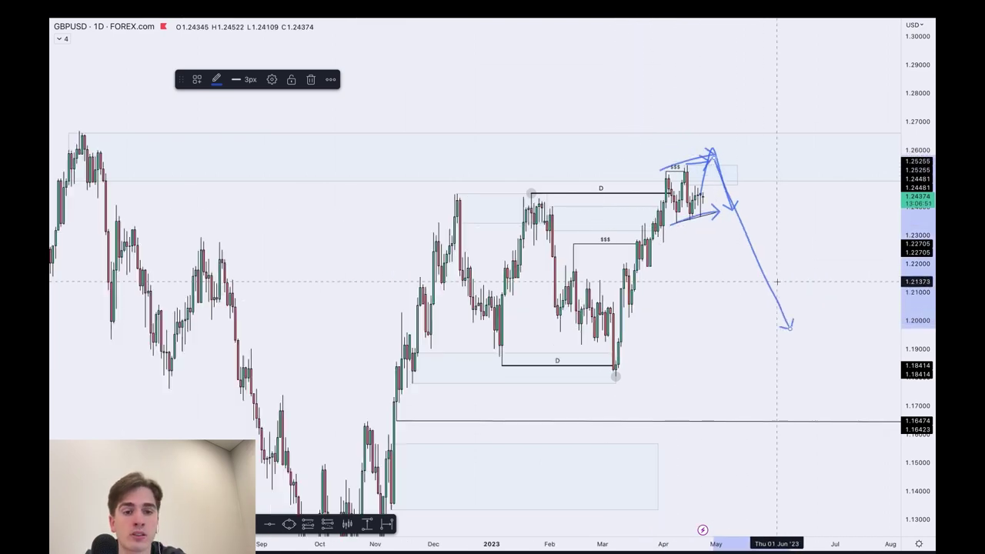
{"action": "key", "text": "ctrl+z"}
{"action": "key", "text": "ctrl+z"}
{"action": "key", "text": "ctrl+z"}
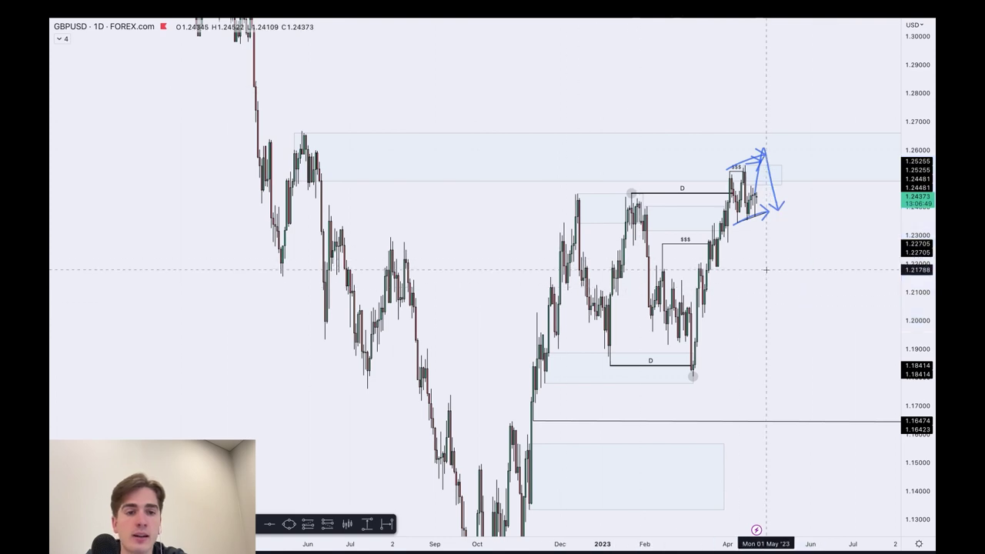
{"action": "scroll", "coordinate": [806, 264], "scroll_direction": "up", "scroll_amount": 2}
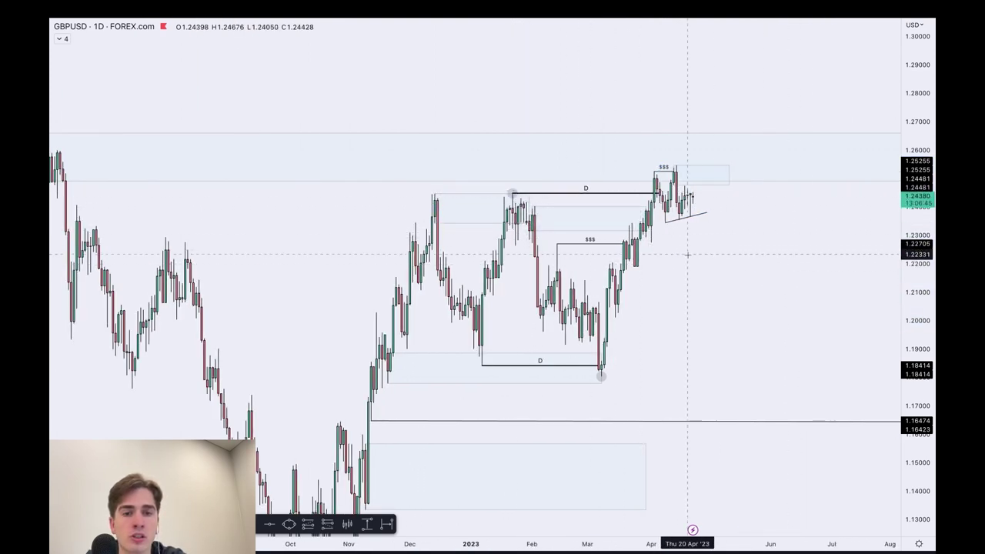
{"action": "scroll", "coordinate": [689, 259], "scroll_direction": "up", "scroll_amount": 1}
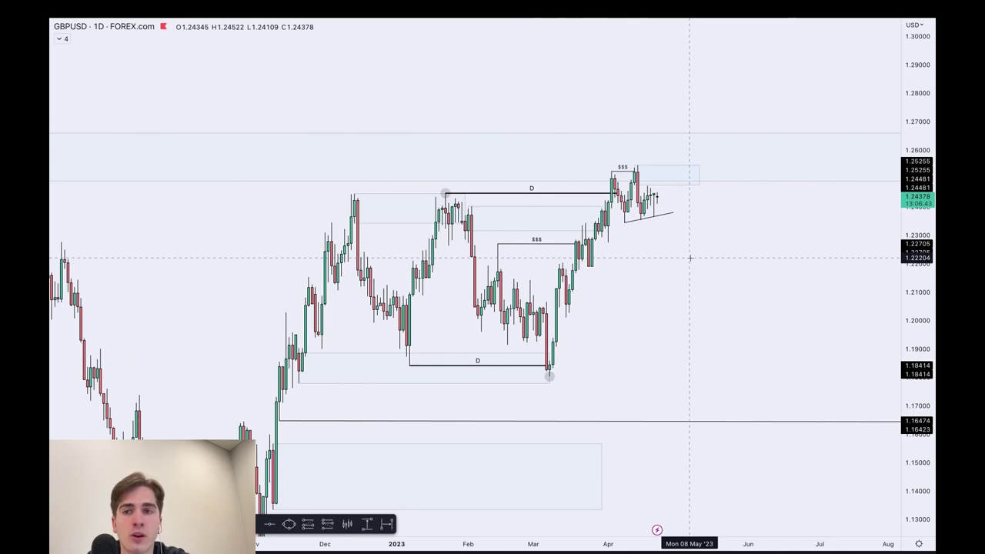
- Switch GBPUSD to the 4h interval and frame the April range with its supply and demand zones
{"action": "type", "text": "4h"}
{"action": "key", "text": "Return"}
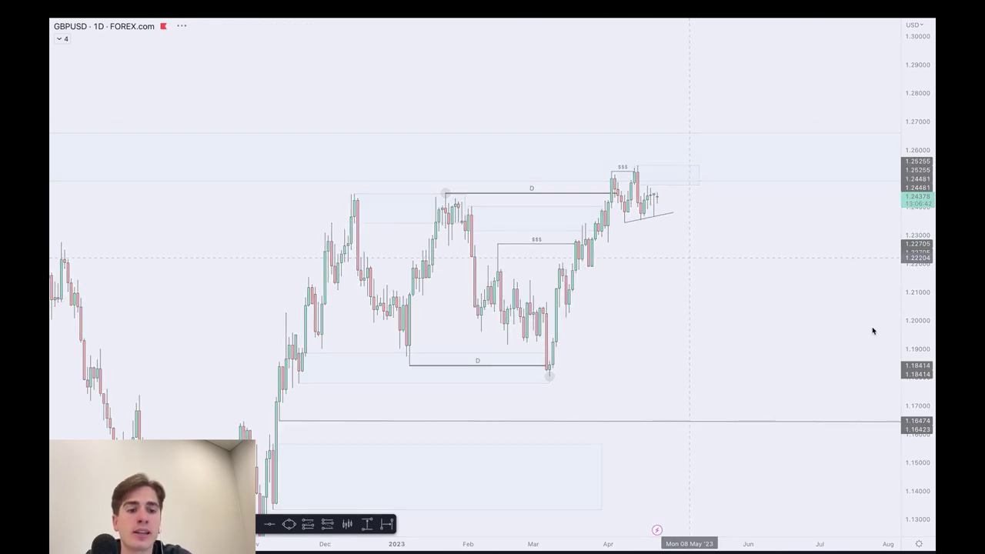
{"action": "scroll", "coordinate": [850, 108], "scroll_direction": "up", "scroll_amount": 4}
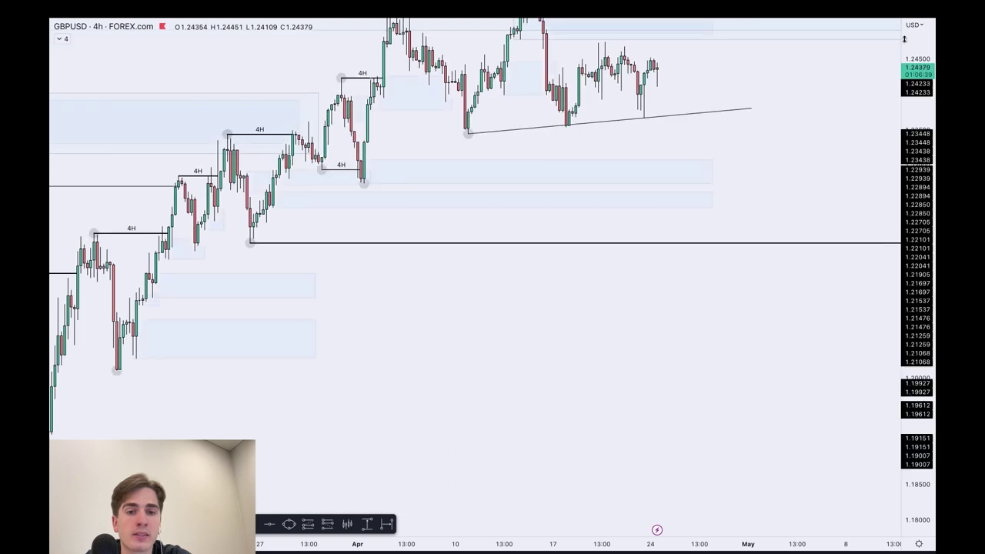
{"action": "left_click_drag", "start_coordinate": [851, 109], "coordinate": [782, 249]}
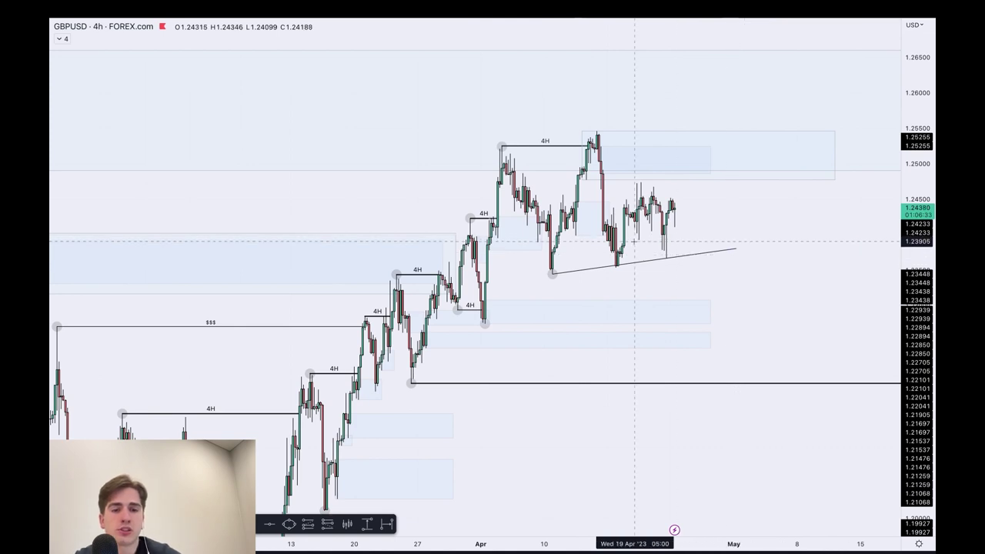
{"action": "scroll", "coordinate": [739, 258], "scroll_direction": "up", "scroll_amount": 2}
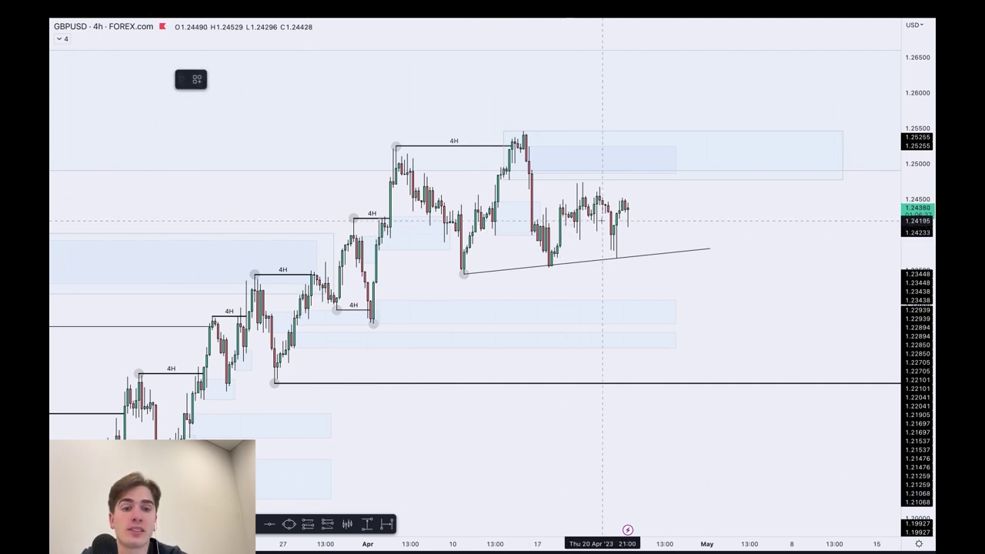
- Sketch a rally into the supply zone and a drop to about 1.229, mark the demand zone with two arrows, and undo the drawings
{"action": "mouse_move", "coordinate": [630, 208]}
{"action": "left_mouse_down"}
{"action": "mouse_move", "coordinate": [638, 158]}
{"action": "mouse_move", "coordinate": [690, 311]}
{"action": "left_mouse_up"}
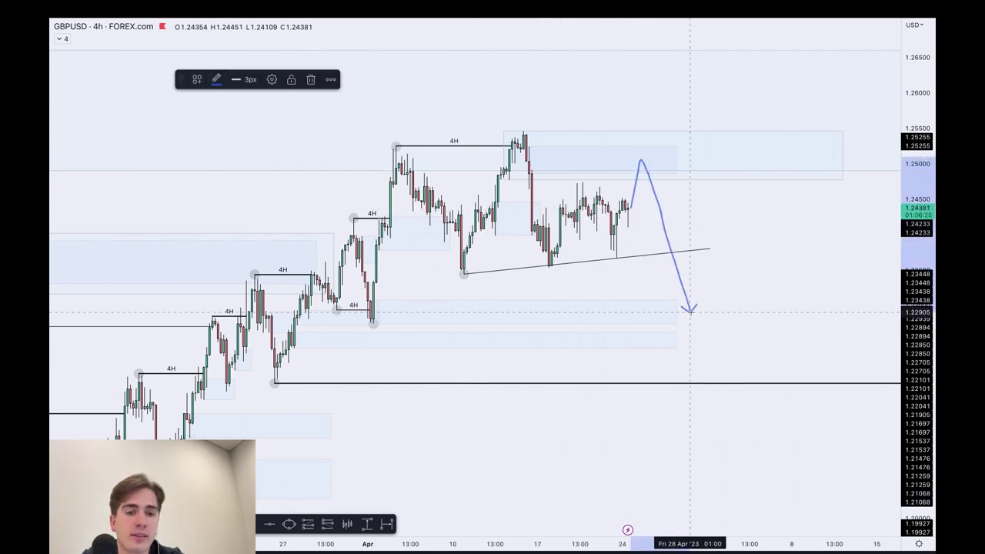
{"action": "left_click_drag", "start_coordinate": [354, 305], "coordinate": [589, 316]}
{"action": "left_click_drag", "start_coordinate": [361, 324], "coordinate": [530, 321]}
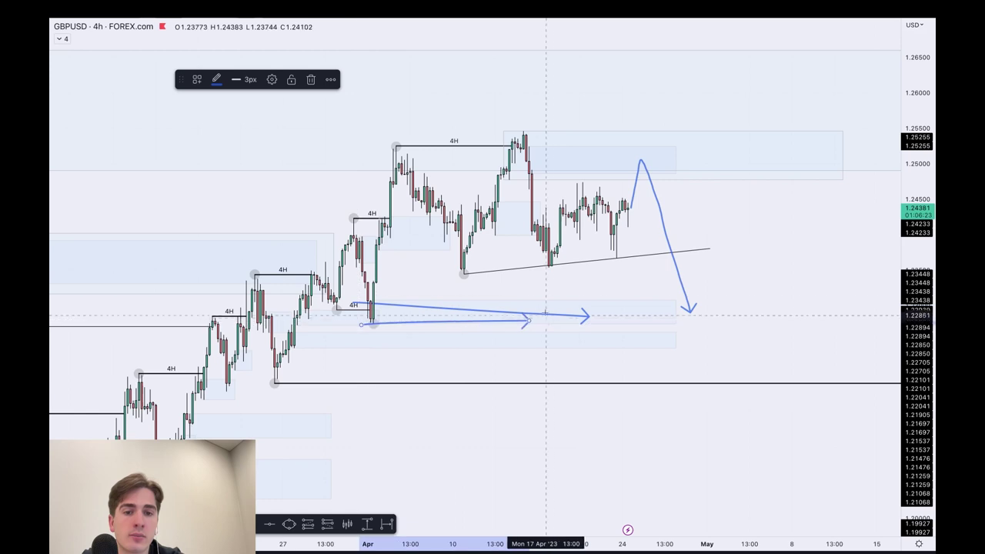
{"action": "key", "text": "ctrl+z"}
{"action": "key", "text": "ctrl+z"}
{"action": "type", "text": "1"}
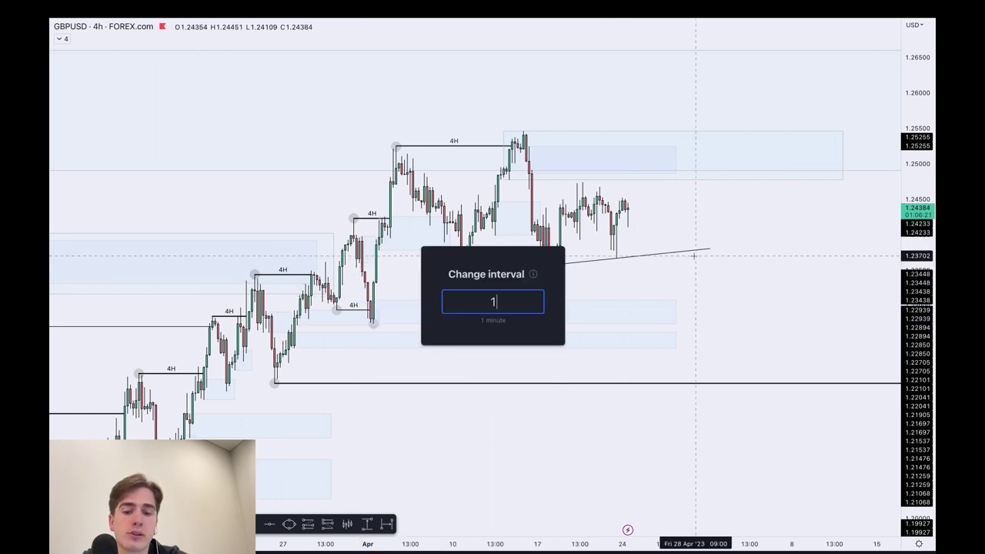
{"action": "key", "text": "Escape"}
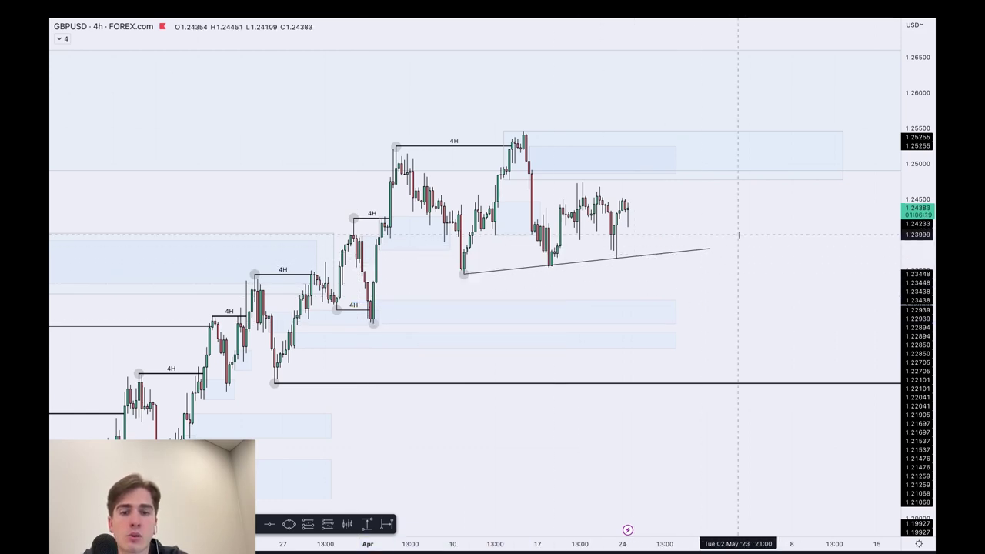
- Mark the 10 April swing low and the mid-April swing high with curved freehand arrows
{"action": "scroll", "coordinate": [703, 258], "scroll_direction": "down", "scroll_amount": 2}
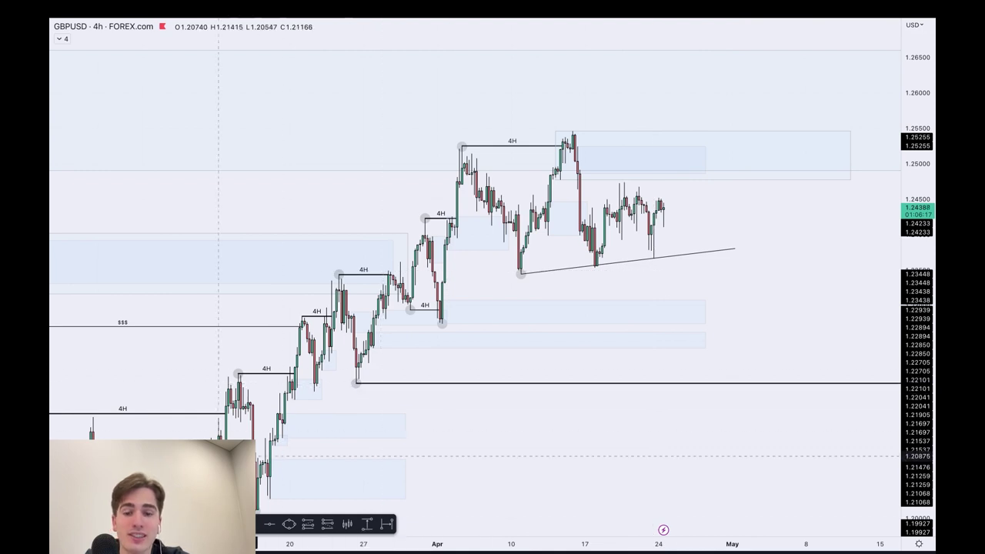
{"action": "left_click", "coordinate": [249, 524]}
{"action": "left_click_drag", "start_coordinate": [508, 273], "coordinate": [563, 280]}
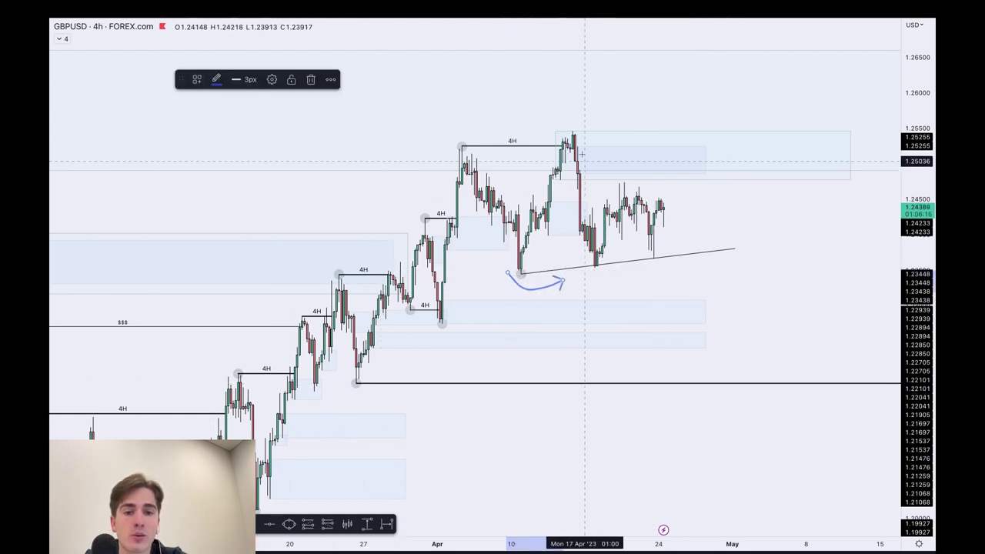
{"action": "left_click_drag", "start_coordinate": [558, 133], "coordinate": [595, 131]}
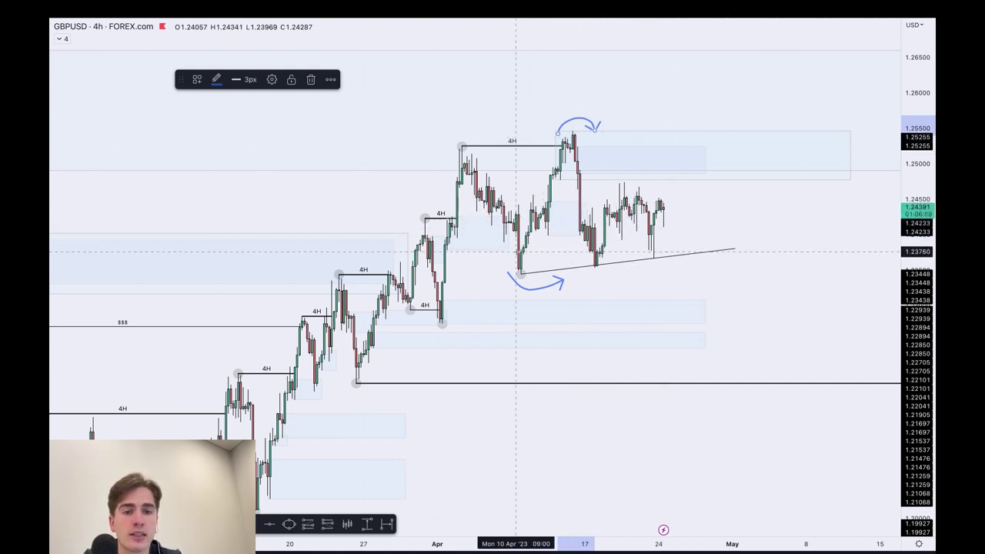
- Extend the high just before the 10 April low forward, sketch the rally from that low, and undo the rally strokes
{"action": "left_click_drag", "start_coordinate": [511, 215], "coordinate": [558, 216]}
{"action": "left_click_drag", "start_coordinate": [577, 268], "coordinate": [583, 268]}
{"action": "left_click_drag", "start_coordinate": [519, 268], "coordinate": [545, 192]}
{"action": "key", "text": "ctrl+z"}
{"action": "key", "text": "ctrl+z"}
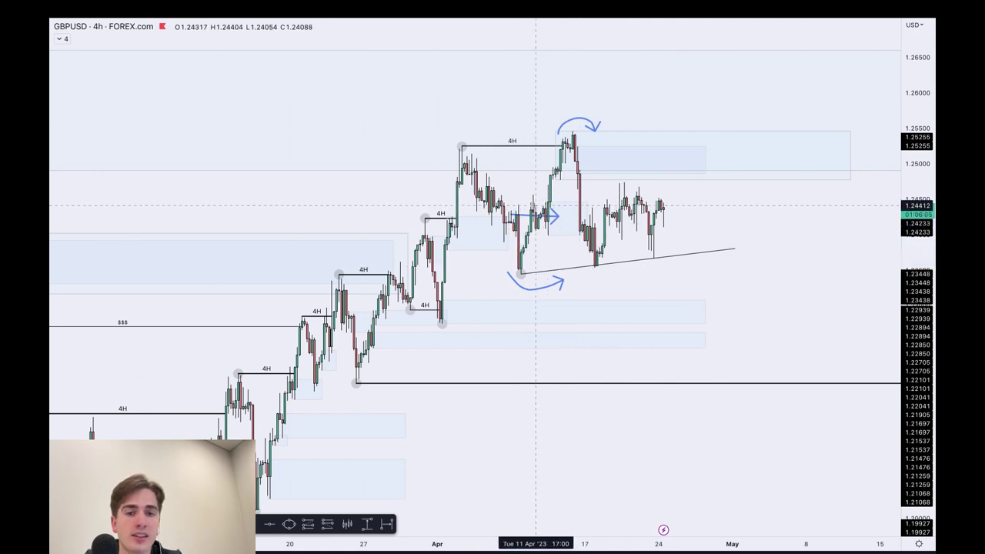
{"action": "left_click_drag", "start_coordinate": [537, 224], "coordinate": [556, 154]}
{"action": "key", "text": "ctrl+z"}
- Extend the 10 April down-move's high and low forward, sketch a price path between them, and remove these drawings
{"action": "left_click_drag", "start_coordinate": [518, 214], "coordinate": [588, 212]}
{"action": "left_click_drag", "start_coordinate": [517, 272], "coordinate": [598, 270]}
{"action": "left_click_drag", "start_coordinate": [527, 223], "coordinate": [634, 243]}
{"action": "key", "text": "Delete"}
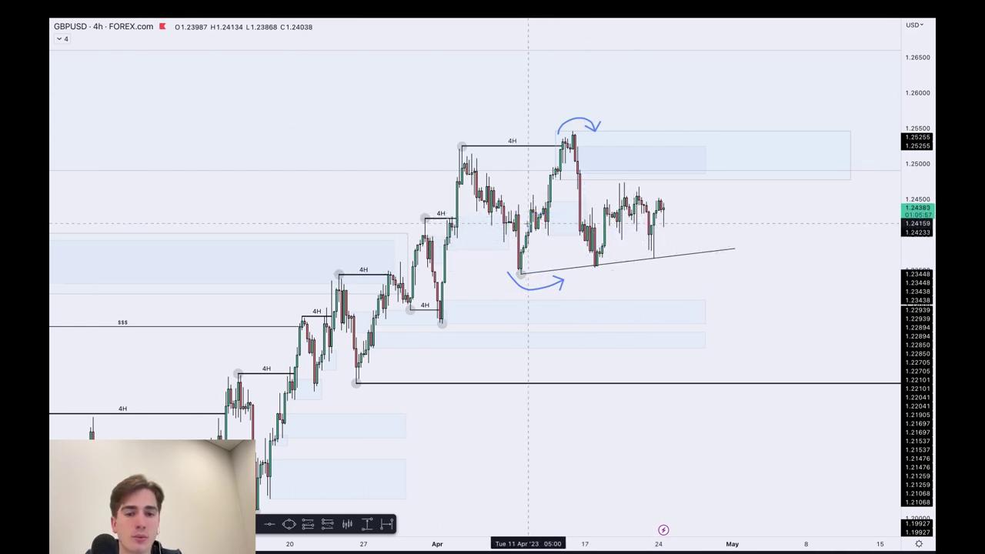
- Circle the 12 April consolidation and the same price area around 14 April, and remove both circles and the curved arrow above the mid-April high
{"action": "left_click", "coordinate": [518, 225]}
{"action": "key", "text": "Delete"}
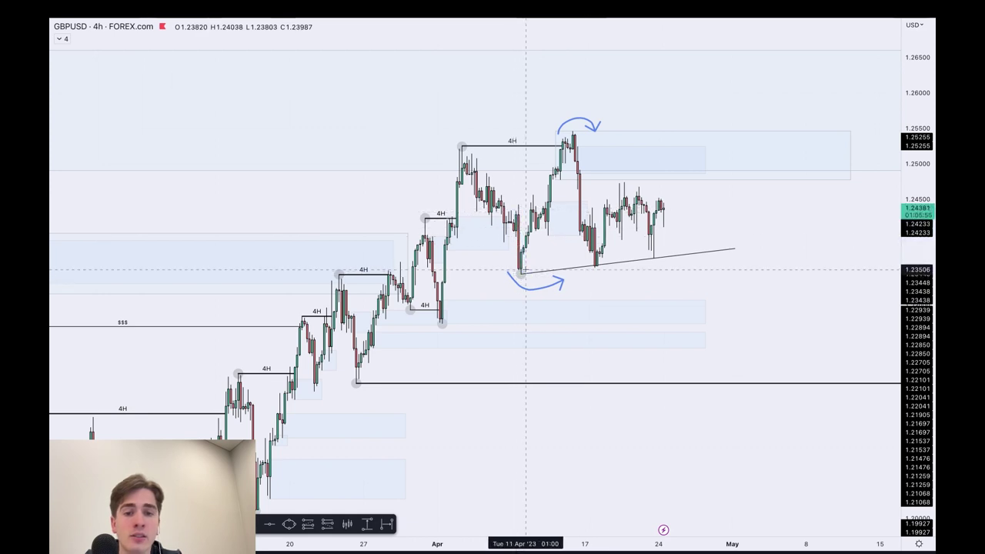
{"action": "key", "text": "ctrl+z"}
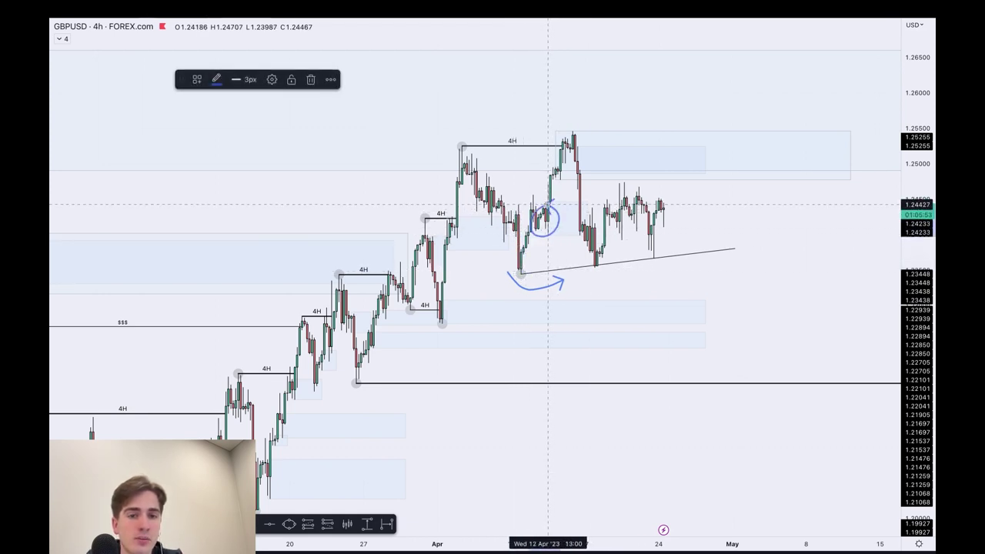
{"action": "key", "text": "Delete"}
{"action": "key", "text": "ctrl+z"}
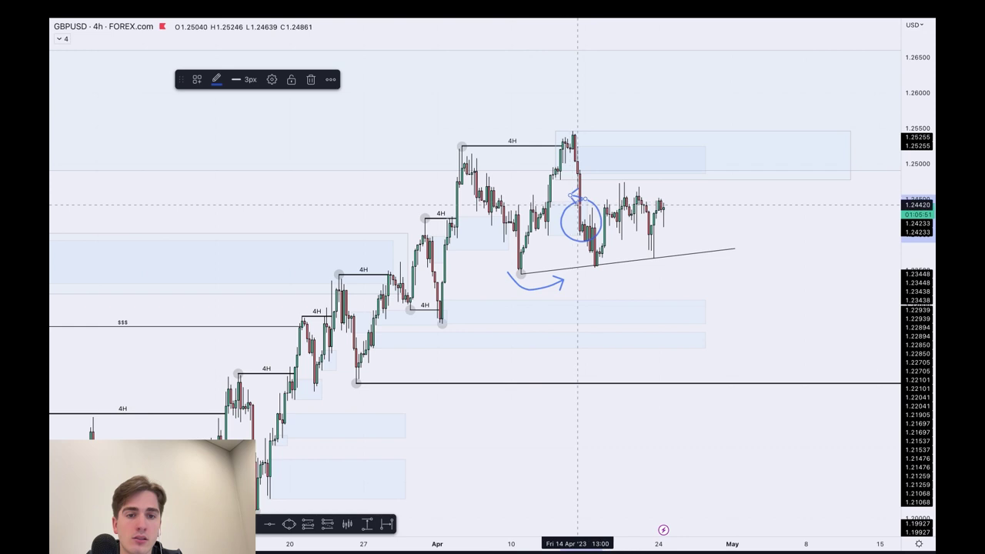
{"action": "key", "text": "Delete"}
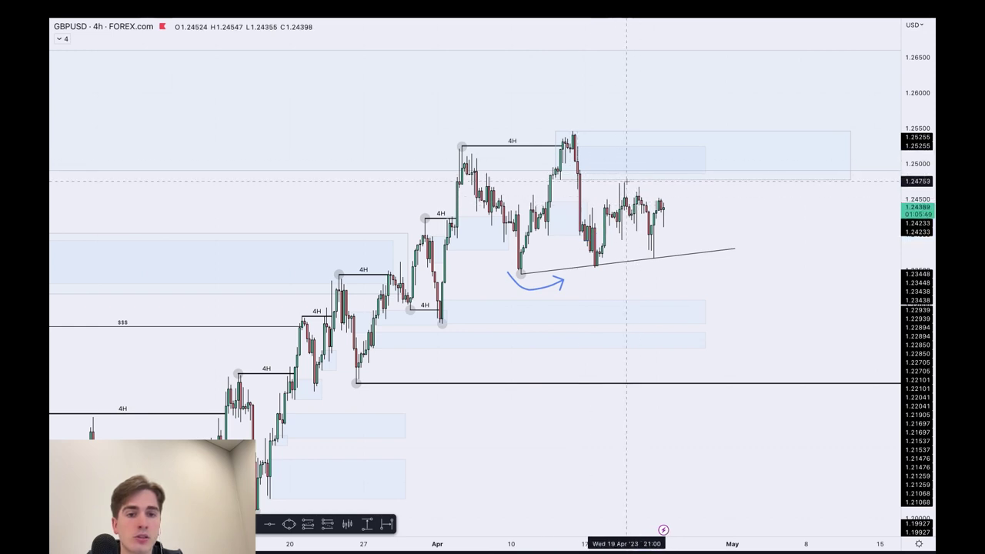
- Extend the 19 April high forward, mark it with a cross, sketch a rally above it and a drop below the trendline, and remove these drawings
{"action": "left_click_drag", "start_coordinate": [622, 181], "coordinate": [726, 181]}
{"action": "left_click_drag", "start_coordinate": [638, 166], "coordinate": [623, 181]}
{"action": "left_click_drag", "start_coordinate": [625, 167], "coordinate": [639, 178]}
{"action": "mouse_move", "coordinate": [664, 210]}
{"action": "left_mouse_down"}
{"action": "mouse_move", "coordinate": [675, 168]}
{"action": "mouse_move", "coordinate": [709, 285]}
{"action": "left_mouse_up"}
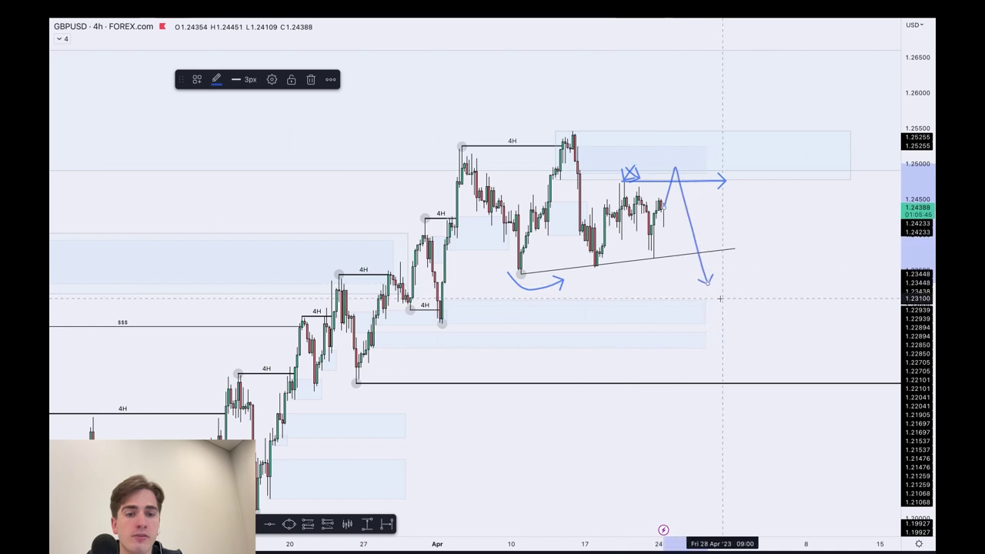
{"action": "key", "text": "Delete"}
{"action": "key", "text": "ctrl+z"}
- Switch GBPUSD to the 15-minute chart and frame the price action from 14 to 24 April
{"action": "type", "text": "1h"}
{"action": "key", "text": "Return"}
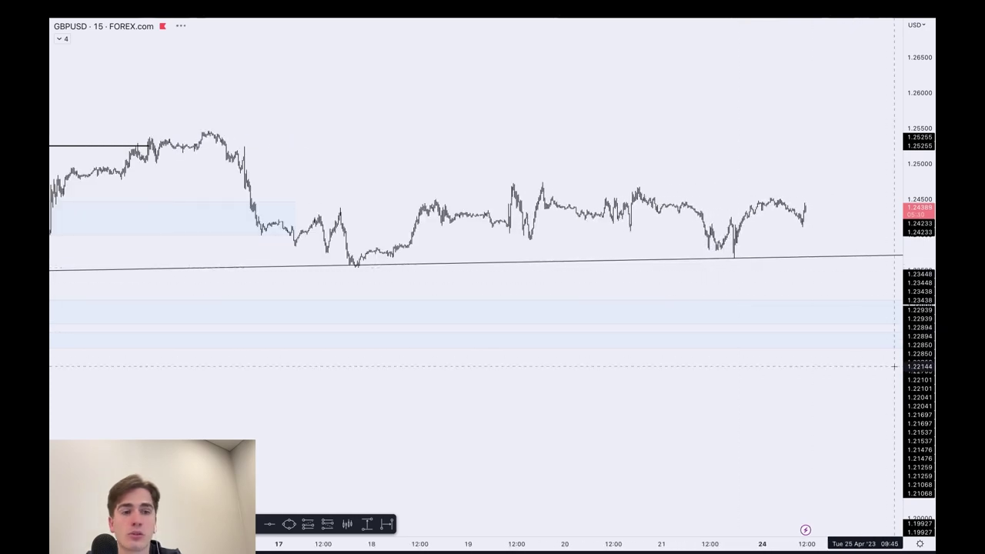
{"action": "scroll", "coordinate": [814, 242], "scroll_direction": "up", "scroll_amount": 5}
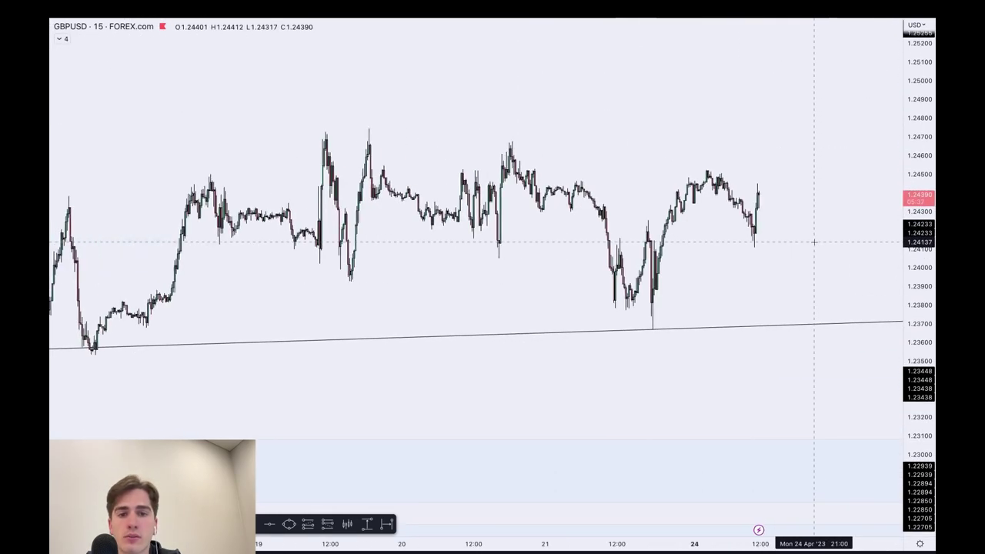
{"action": "scroll", "coordinate": [815, 242], "scroll_direction": "down", "scroll_amount": 6}
{"action": "scroll", "coordinate": [814, 242], "scroll_direction": "up", "scroll_amount": 5}
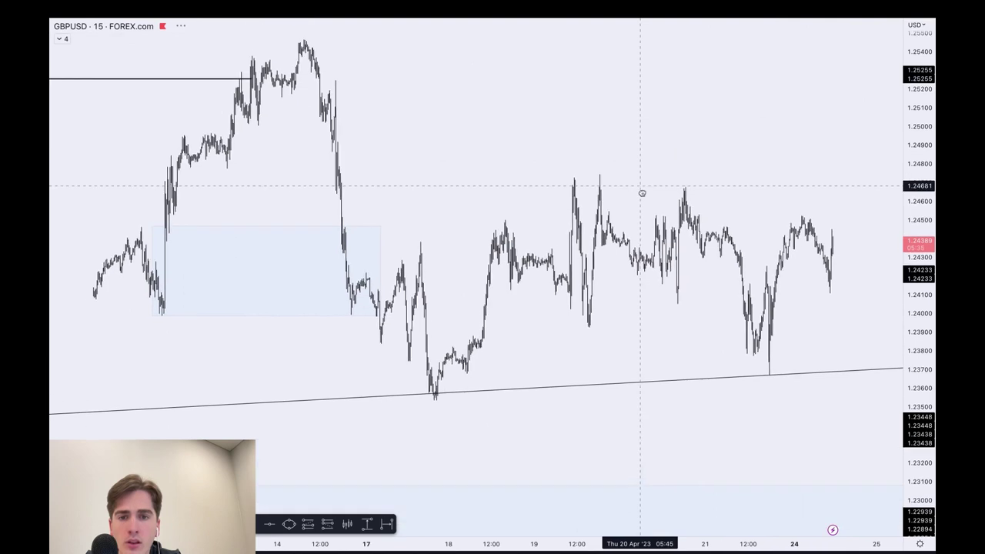
{"action": "scroll", "coordinate": [637, 241], "scroll_direction": "right", "scroll_amount": 5}
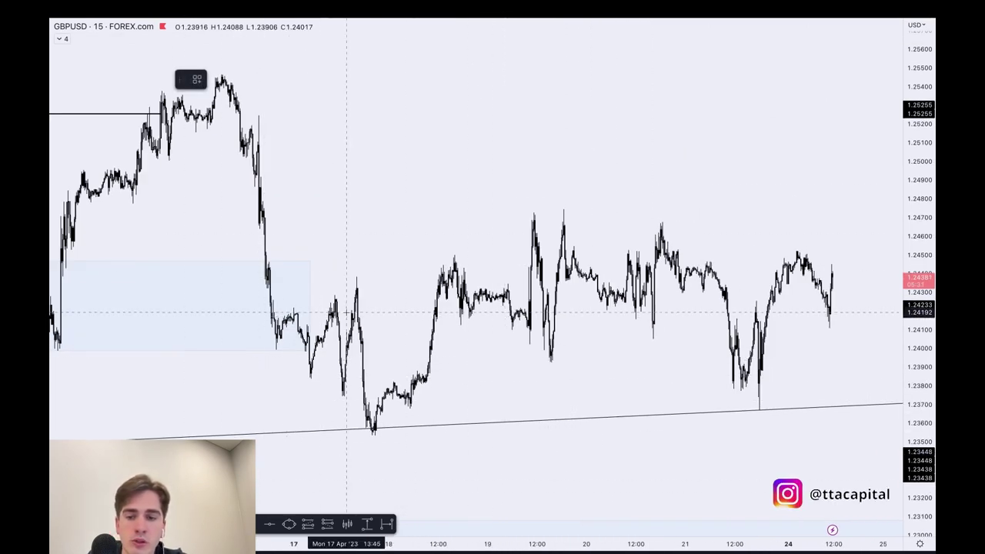
- Extend the successive swing highs and lows of the 14–17 April decline forward with short freehand arrows
{"action": "left_click", "coordinate": [275, 351]}
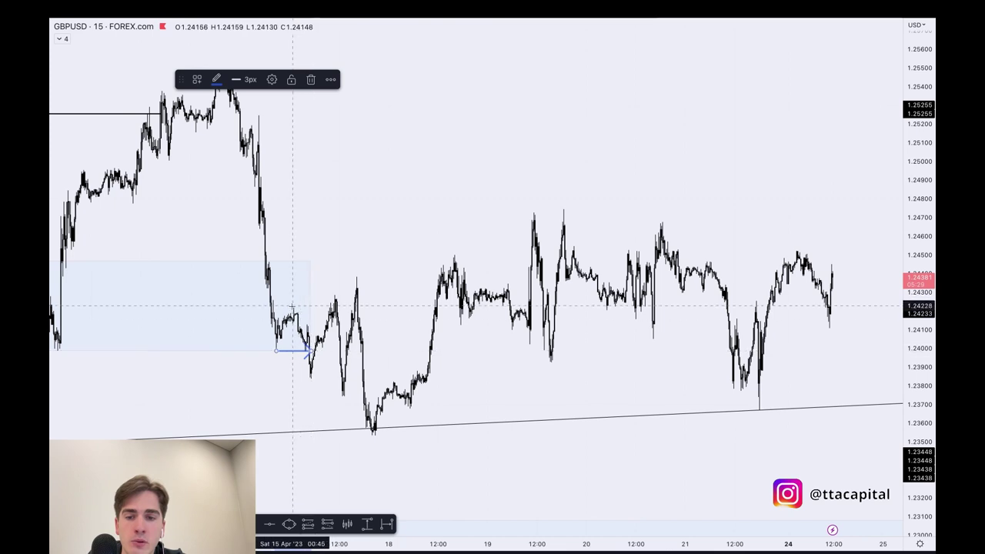
{"action": "left_click", "coordinate": [339, 305]}
{"action": "left_click", "coordinate": [308, 375]}
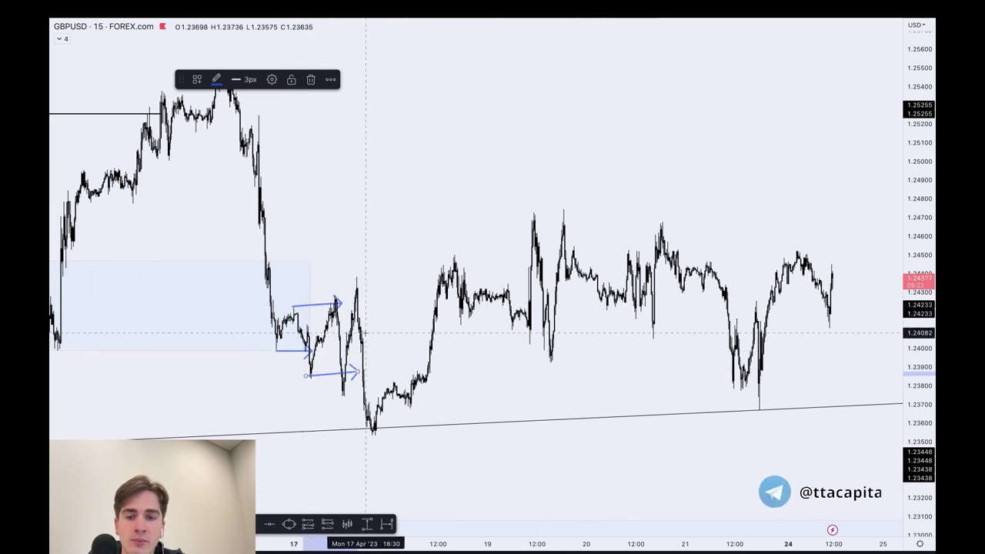
{"action": "double_click", "coordinate": [359, 294]}
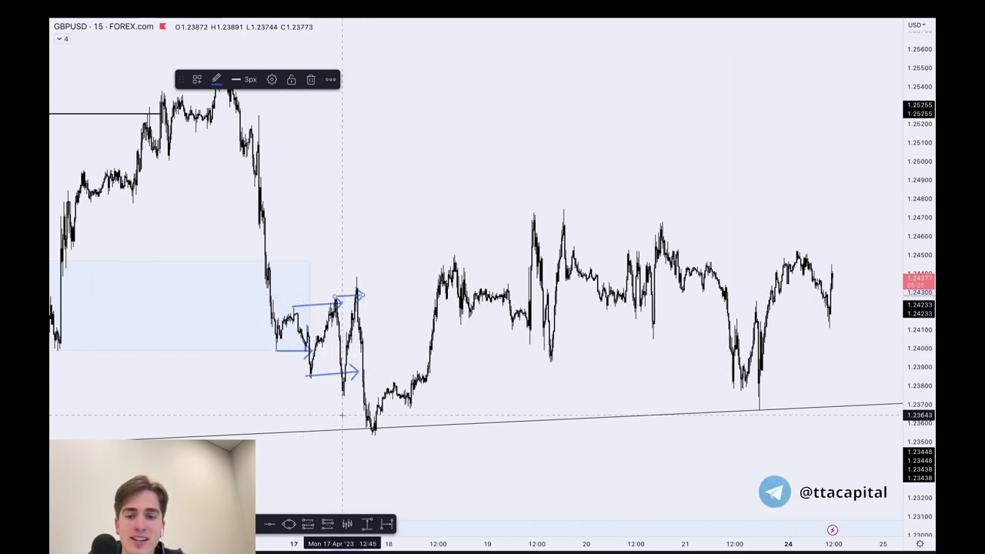
{"action": "left_click", "coordinate": [344, 395]}
- Mark and extend the final 17 April high, trace the swings from that day's low to 19 April, and extend the 18 April high and early 19 April low
{"action": "left_click_drag", "start_coordinate": [343, 280], "coordinate": [446, 271]}
{"action": "mouse_move", "coordinate": [374, 425]}
{"action": "left_mouse_down"}
{"action": "mouse_move", "coordinate": [450, 264]}
{"action": "mouse_move", "coordinate": [516, 318]}
{"action": "mouse_move", "coordinate": [535, 276]}
{"action": "left_mouse_up"}
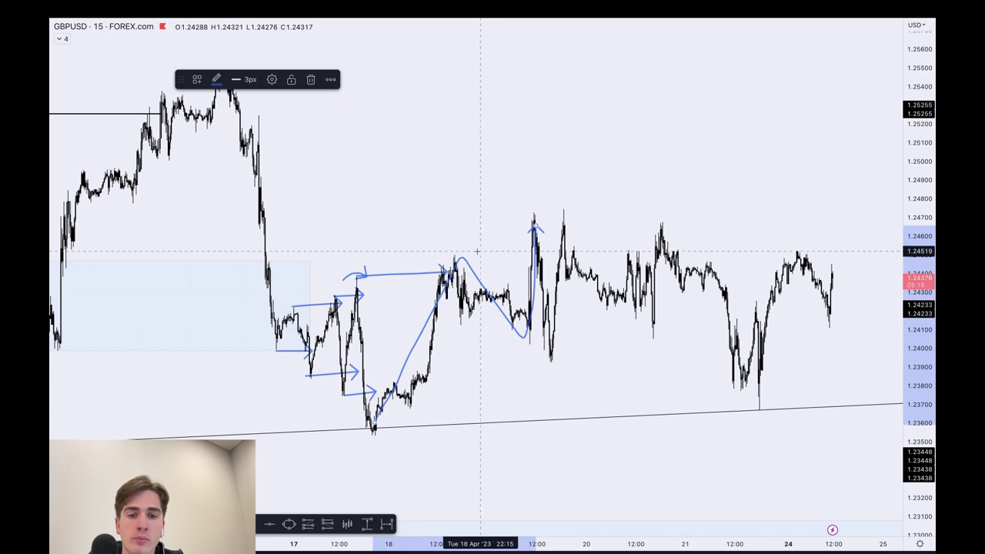
{"action": "left_click", "coordinate": [450, 254]}
{"action": "left_click", "coordinate": [526, 254]}
{"action": "left_click", "coordinate": [526, 340]}
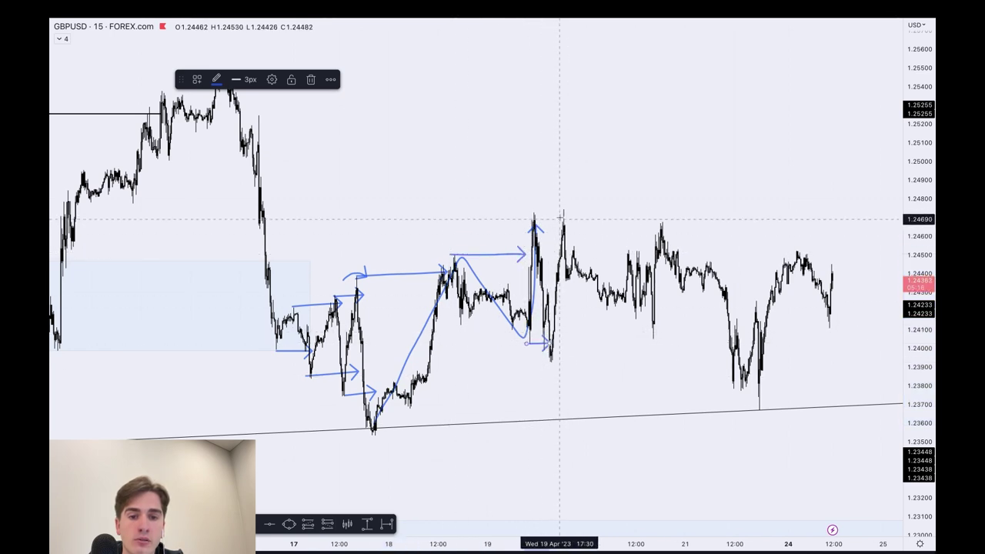
- Mark the two 19 April highs, the low between them and the 21 April lows with curved freehand arrows
{"action": "left_click_drag", "start_coordinate": [526, 210], "coordinate": [556, 212]}
{"action": "scroll", "coordinate": [529, 210], "scroll_direction": "up", "scroll_amount": 5}
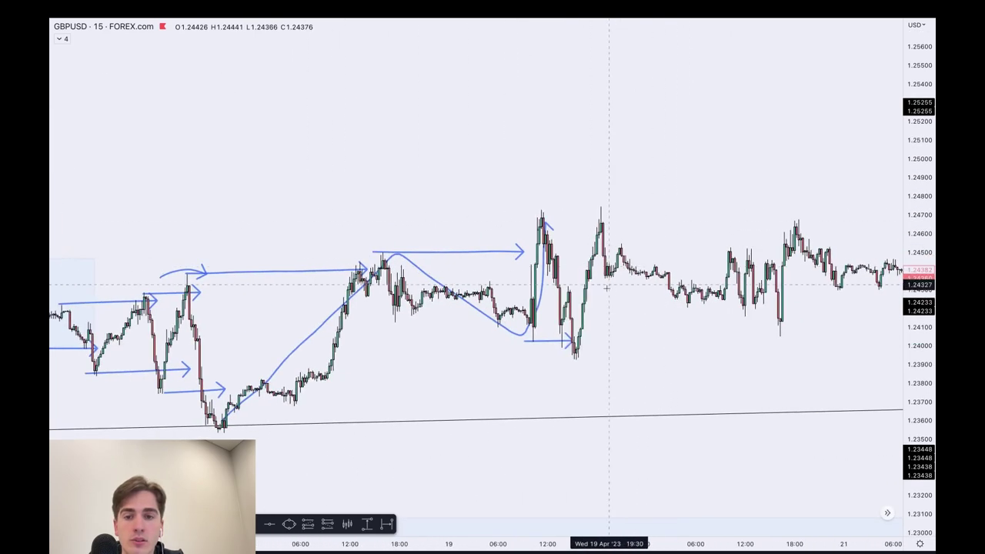
{"action": "mouse_move", "coordinate": [526, 212]}
{"action": "left_mouse_down"}
{"action": "mouse_move", "coordinate": [544, 200]}
{"action": "mouse_move", "coordinate": [568, 201]}
{"action": "left_mouse_up"}
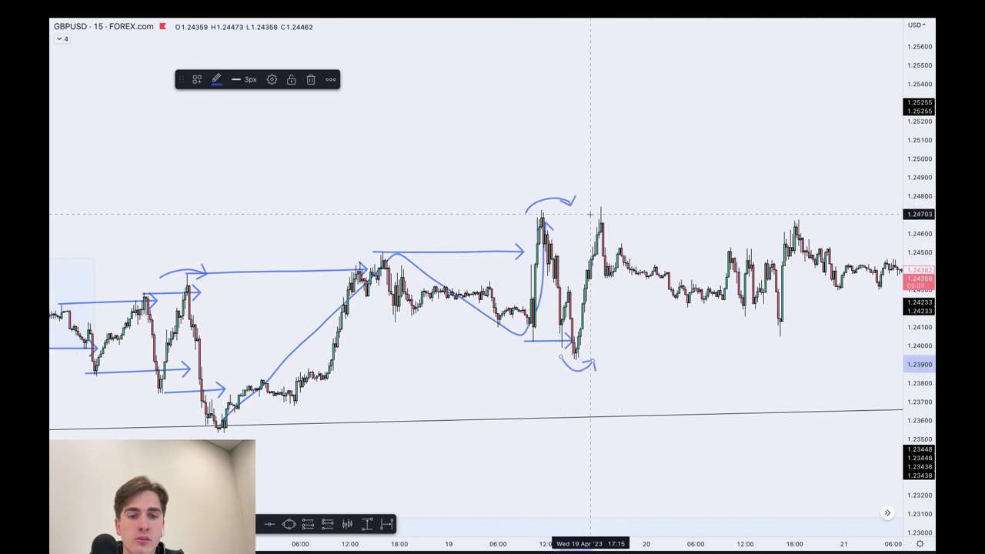
{"action": "left_click_drag", "start_coordinate": [592, 209], "coordinate": [626, 202]}
{"action": "scroll", "coordinate": [706, 350], "scroll_direction": "down", "scroll_amount": 4}
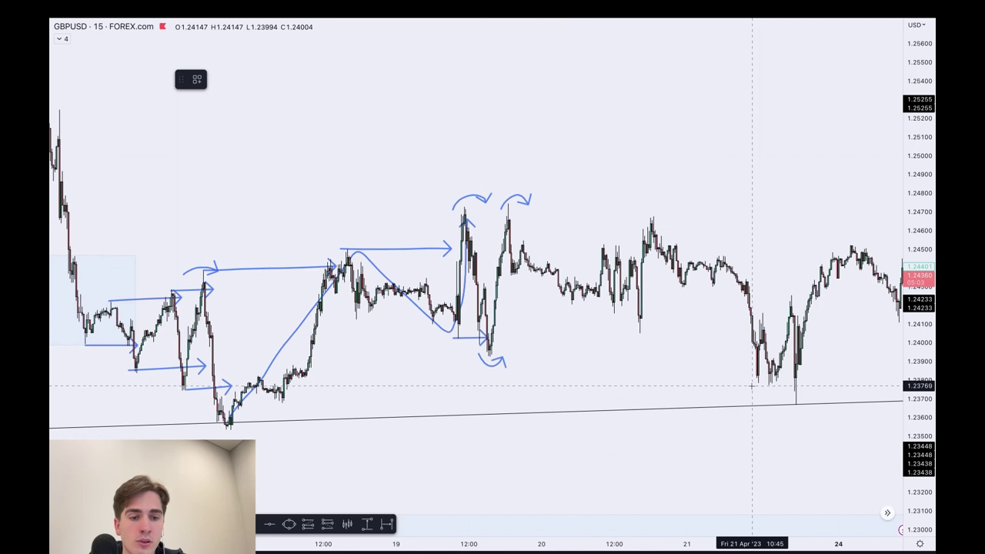
{"action": "left_click_drag", "start_coordinate": [752, 385], "coordinate": [789, 388]}
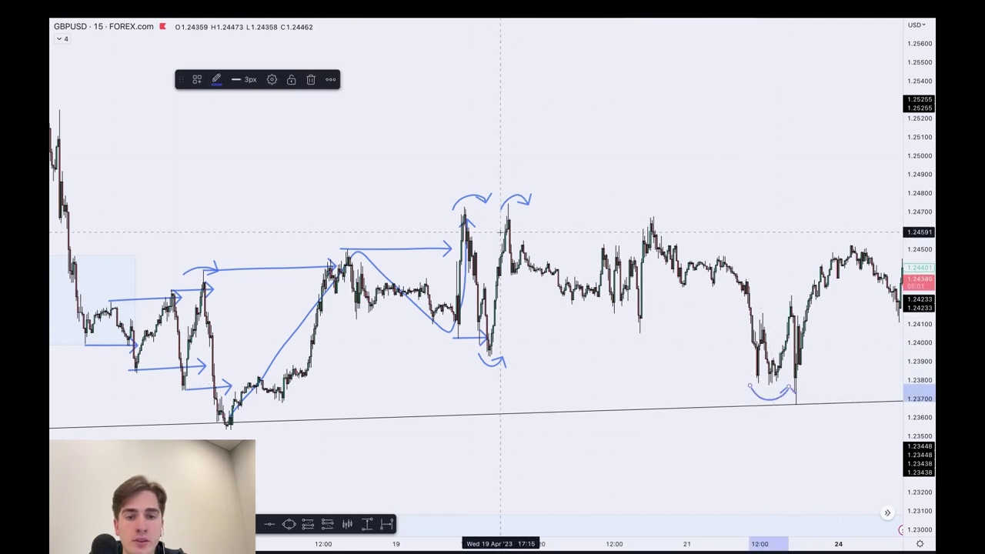
- Extend two levels from the second 19 April peak, at its wick high and lower within the spike, to around 21 April with freehand arrows
{"action": "left_click_drag", "start_coordinate": [507, 231], "coordinate": [677, 226]}
{"action": "left_click_drag", "start_coordinate": [508, 207], "coordinate": [693, 205]}
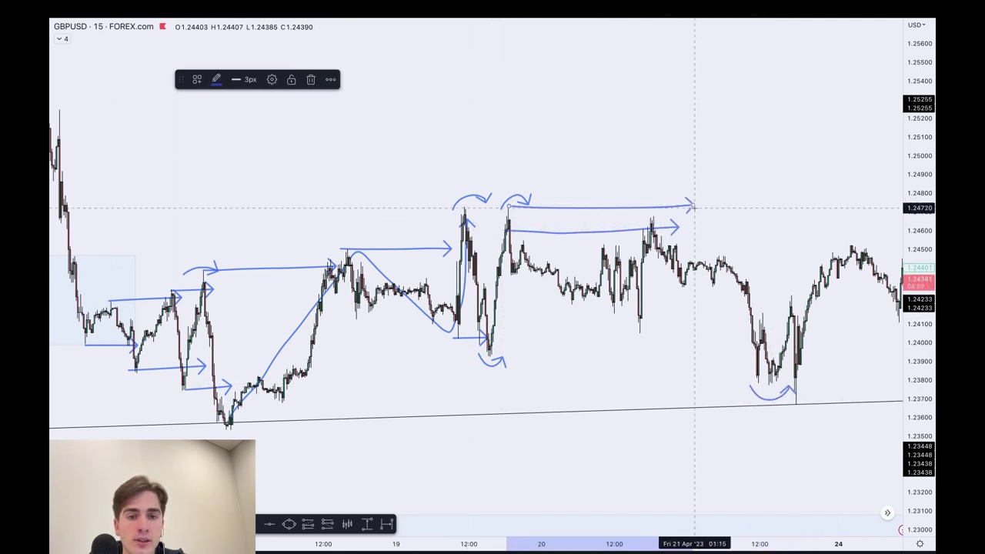
{"action": "scroll", "coordinate": [649, 221], "scroll_direction": "down", "scroll_amount": 2}
{"action": "left_click", "coordinate": [645, 219]}
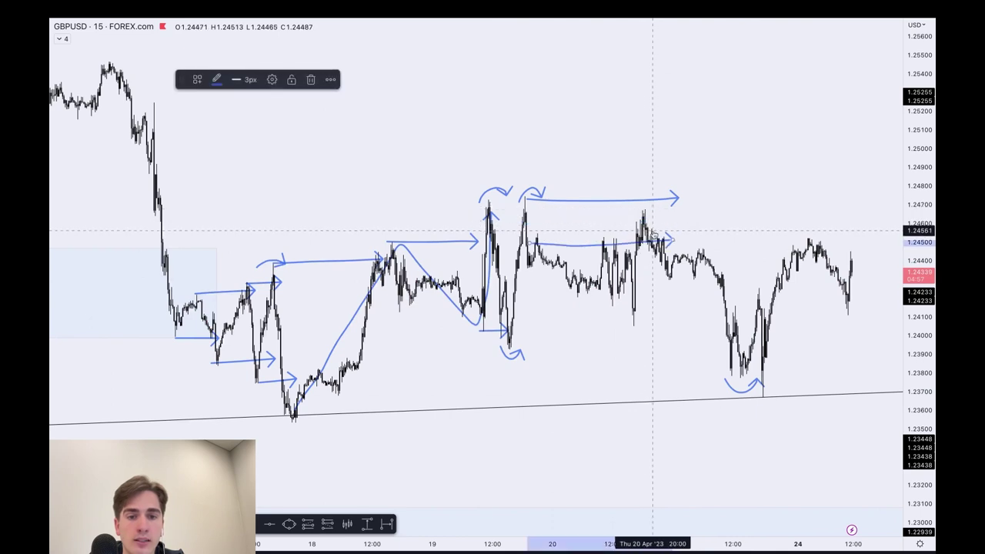
{"action": "scroll", "coordinate": [659, 240], "scroll_direction": "right", "scroll_amount": 5}
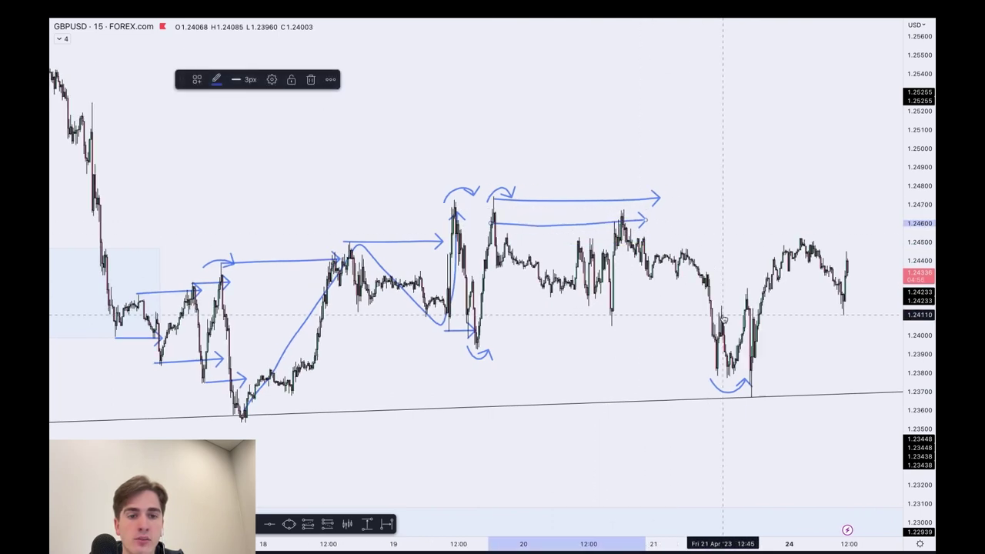
{"action": "left_click", "coordinate": [618, 312]}
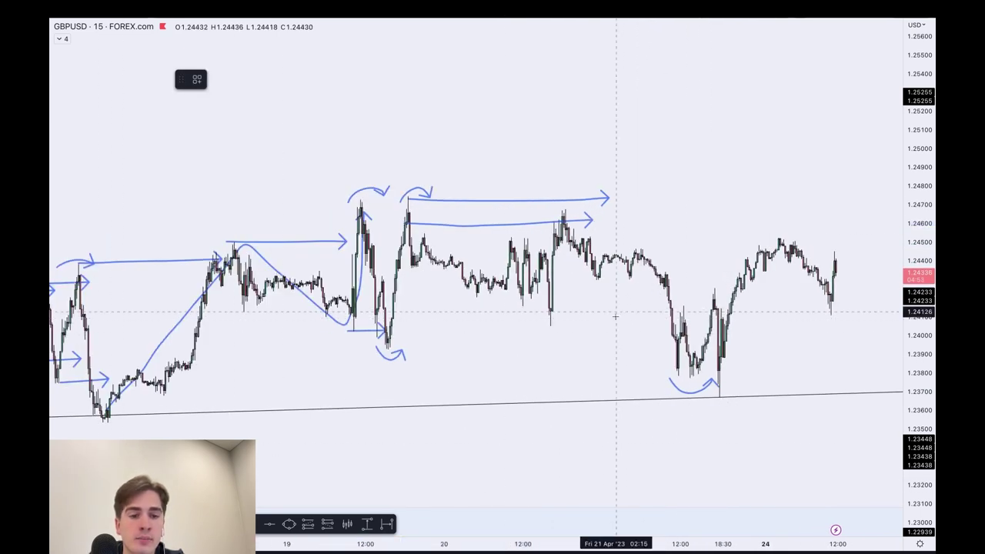
{"action": "scroll", "coordinate": [622, 319], "scroll_direction": "up", "scroll_amount": 1}
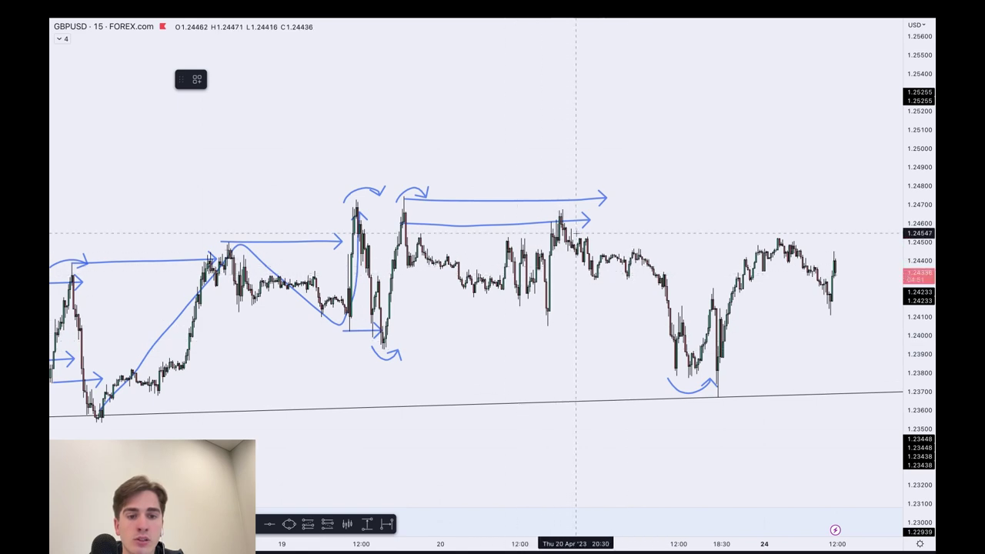
- Extend the 19 April high and the 21 April low to 24 April with arrows, and sketch a projected rally to about 1.249
{"action": "left_click_drag", "start_coordinate": [400, 199], "coordinate": [884, 204]}
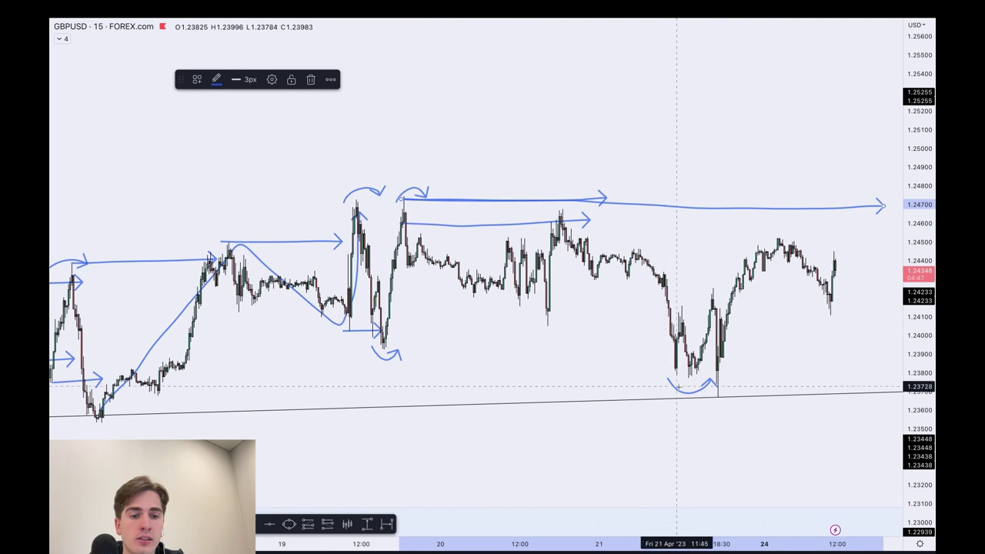
{"action": "left_click_drag", "start_coordinate": [719, 396], "coordinate": [841, 395]}
{"action": "scroll", "coordinate": [846, 342], "scroll_direction": "down", "scroll_amount": 2}
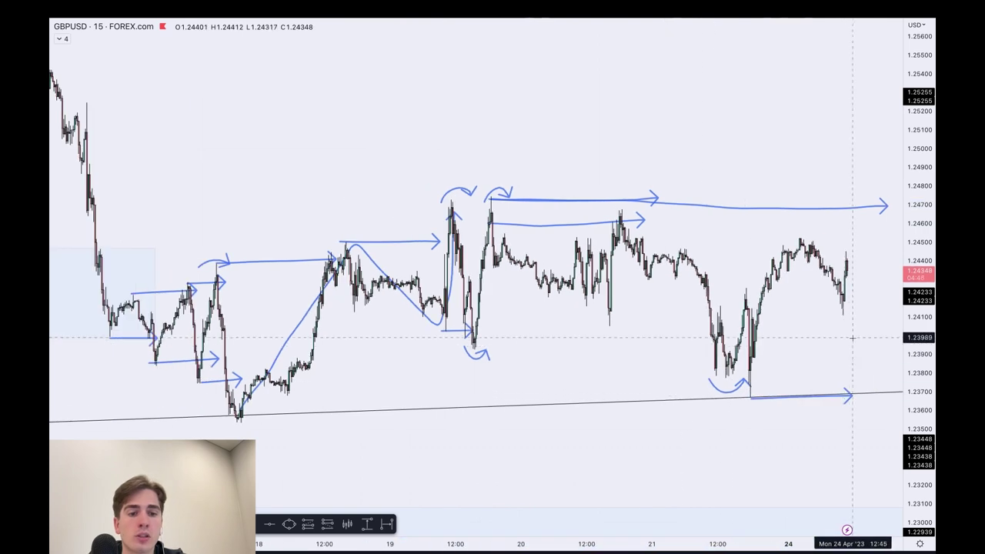
{"action": "left_click_drag", "start_coordinate": [853, 337], "coordinate": [762, 355]}
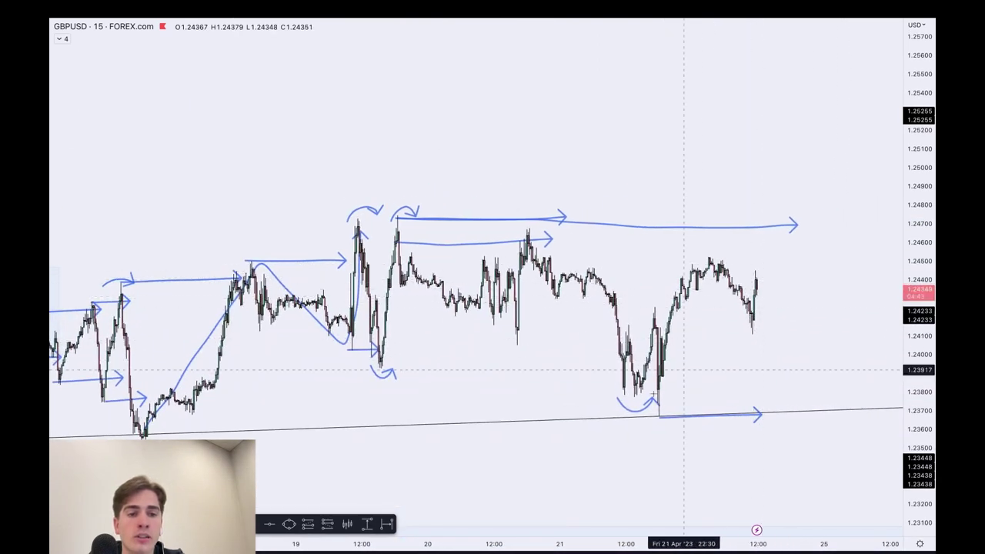
{"action": "scroll", "coordinate": [806, 336], "scroll_direction": "down", "scroll_amount": 3}
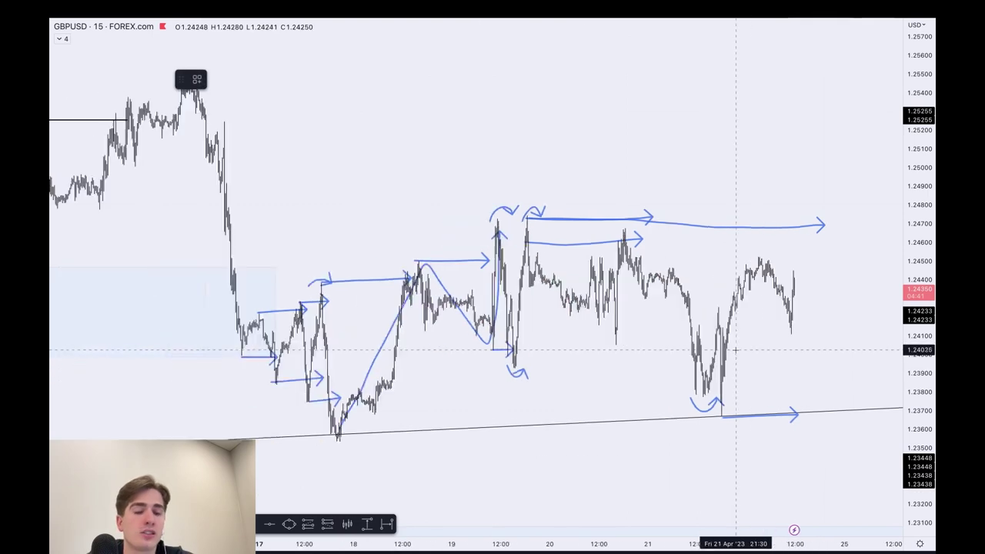
{"action": "left_click_drag", "start_coordinate": [806, 282], "coordinate": [825, 176]}
{"action": "scroll", "coordinate": [347, 192], "scroll_direction": "up", "scroll_amount": 2}
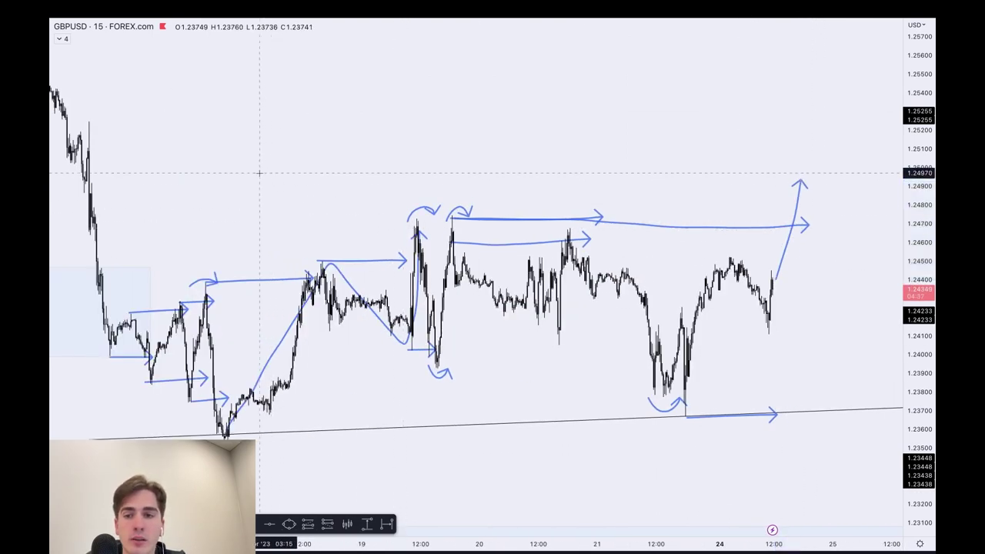
- Draw a supply zone rectangle from the 14 April sell-off candle, spanning about 1.2493 to 1.2525, and extend it to 25 April
{"action": "scroll", "coordinate": [260, 173], "scroll_direction": "left", "scroll_amount": 10}
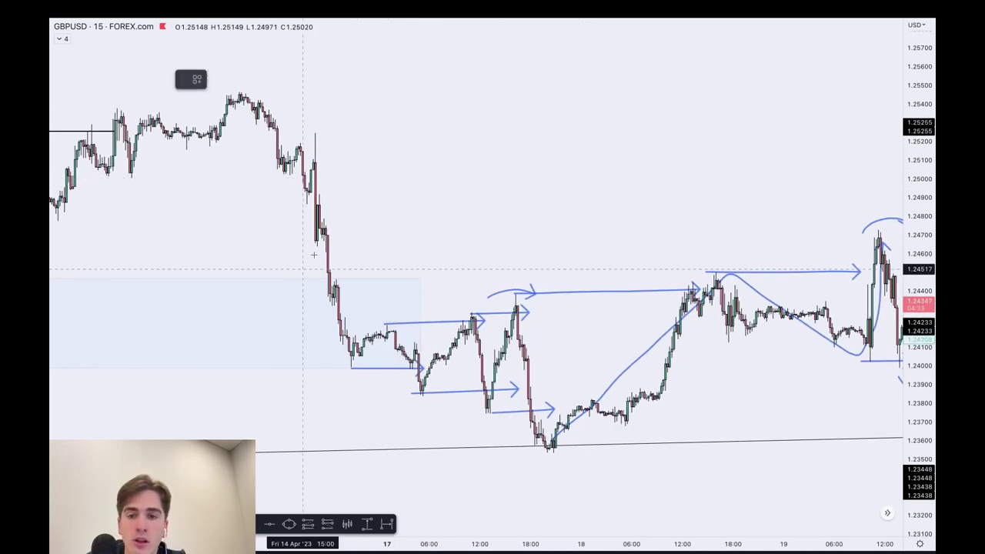
{"action": "mouse_move", "coordinate": [311, 192]}
{"action": "left_mouse_down"}
{"action": "mouse_move", "coordinate": [680, 137]}
{"action": "mouse_move", "coordinate": [821, 136]}
{"action": "left_mouse_up"}
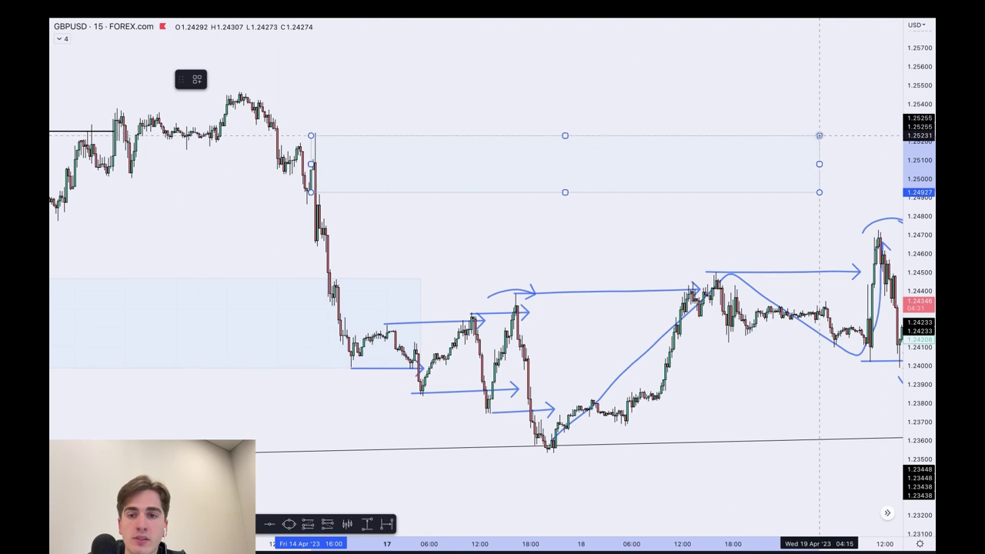
{"action": "left_click", "coordinate": [321, 196]}
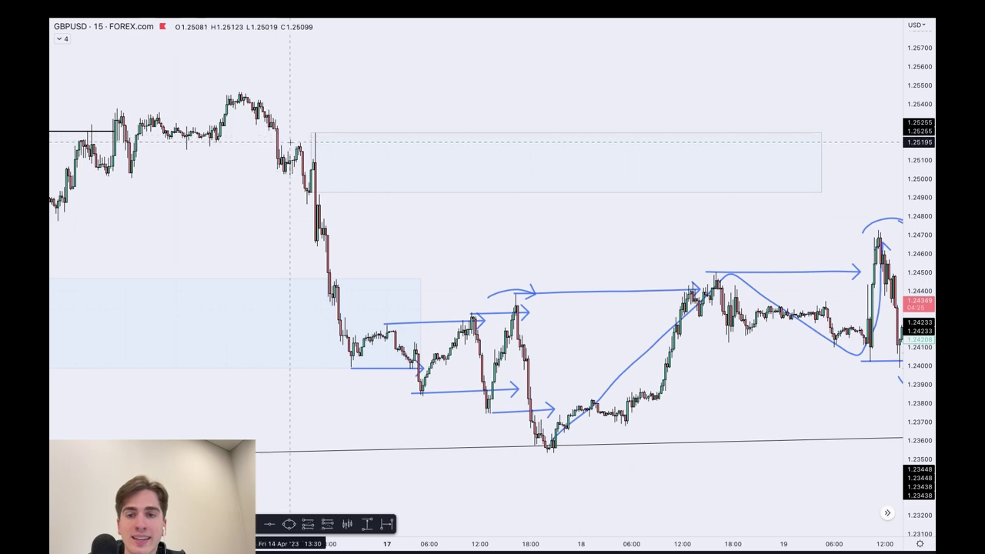
{"action": "scroll", "coordinate": [244, 172], "scroll_direction": "right", "scroll_amount": 3}
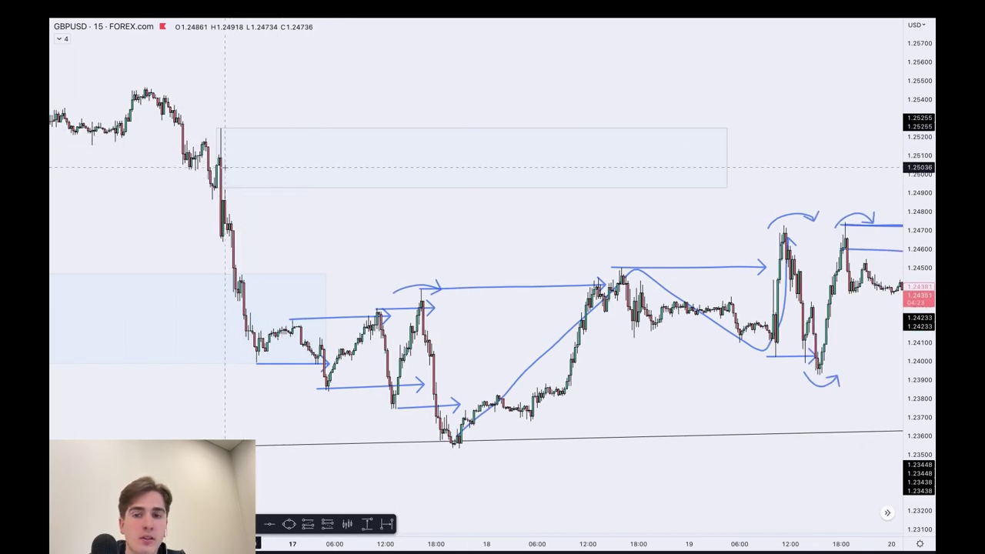
{"action": "scroll", "coordinate": [248, 191], "scroll_direction": "right", "scroll_amount": 10}
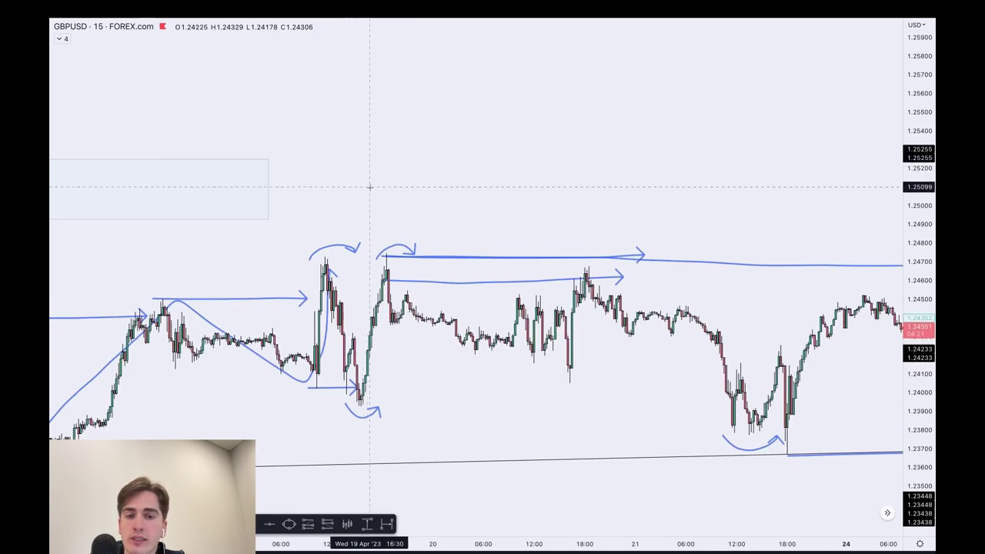
{"action": "scroll", "coordinate": [392, 161], "scroll_direction": "right", "scroll_amount": 8}
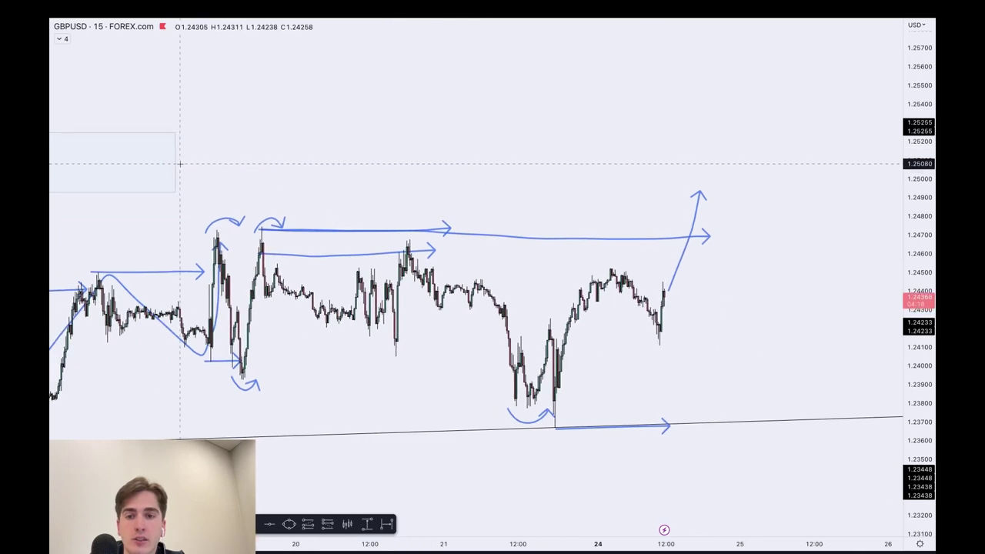
{"action": "left_click_drag", "start_coordinate": [176, 164], "coordinate": [799, 162]}
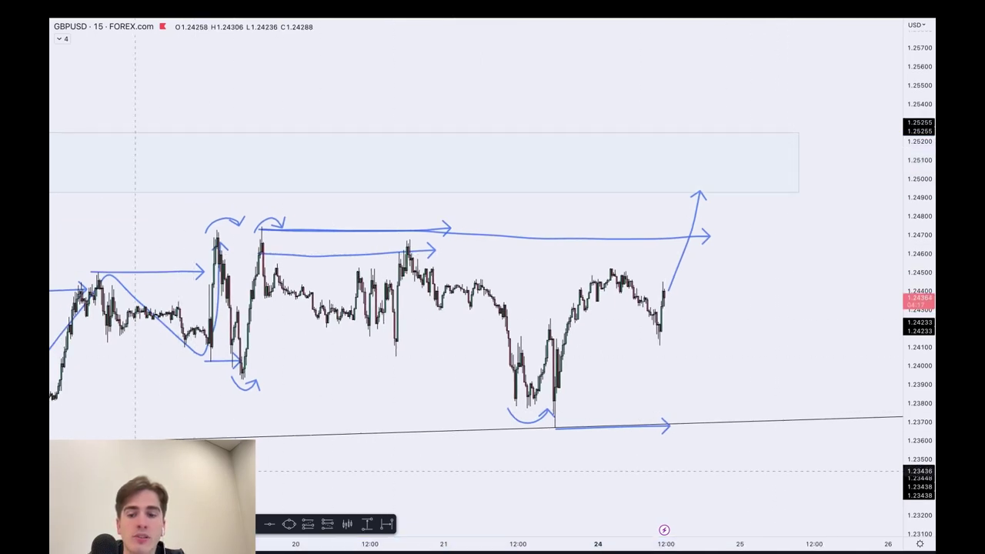
- Undo the supply zone rectangle, the projected rally and the freehand arrows drawn on the 15-minute GBPUSD chart from 19 to 24 April
{"action": "left_click", "coordinate": [231, 524]}
{"action": "mouse_move", "coordinate": [662, 303]}
{"action": "left_mouse_down"}
{"action": "mouse_move", "coordinate": [717, 157]}
{"action": "mouse_move", "coordinate": [743, 165]}
{"action": "mouse_move", "coordinate": [789, 287]}
{"action": "left_mouse_up"}
{"action": "key", "text": "ctrl+z"}
{"action": "key", "text": "ctrl+z"}
{"action": "key", "text": "ctrl+z"}
{"action": "key", "text": "ctrl+z"}
{"action": "key", "text": "ctrl+z"}
{"action": "key", "text": "ctrl+z"}
{"action": "key", "text": "ctrl+z"}
{"action": "key", "text": "ctrl+z"}
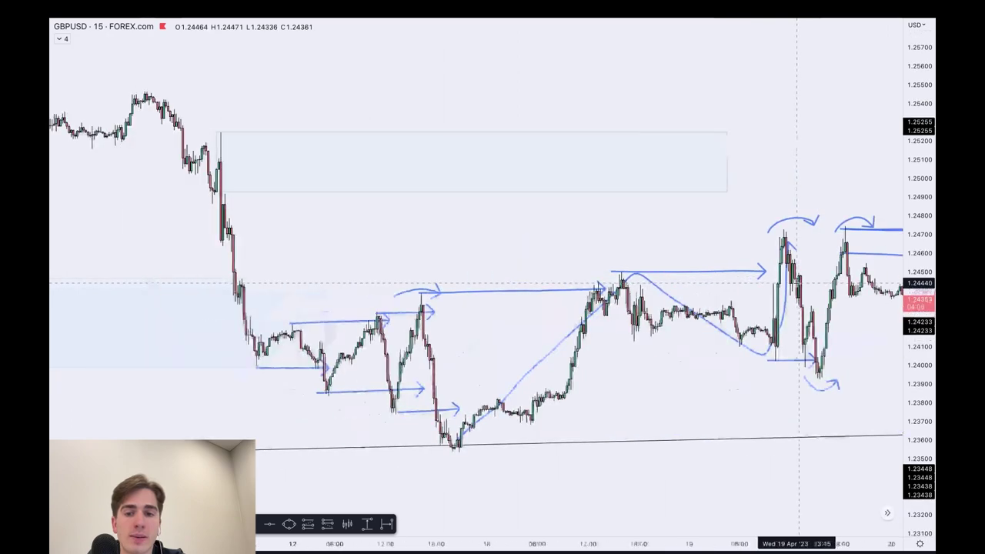
{"action": "key", "text": "ctrl+z"}
{"action": "key", "text": "ctrl+z"}
{"action": "key", "text": "ctrl+z"}
{"action": "key", "text": "ctrl+z"}
{"action": "key", "text": "ctrl+z"}
{"action": "key", "text": "ctrl+z"}
{"action": "key", "text": "ctrl+z"}
{"action": "key", "text": "ctrl+z"}
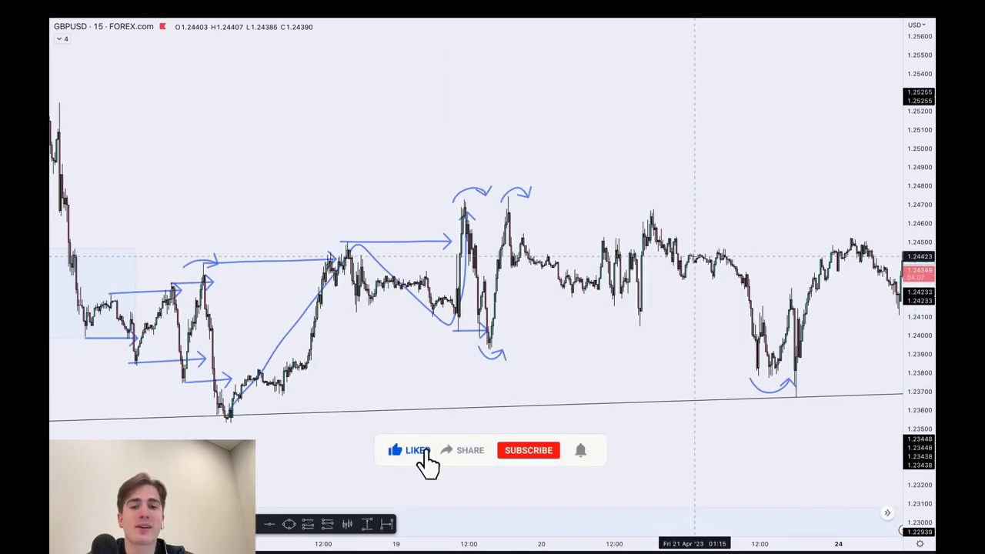
{"action": "scroll", "coordinate": [693, 256], "scroll_direction": "right", "scroll_amount": 10}
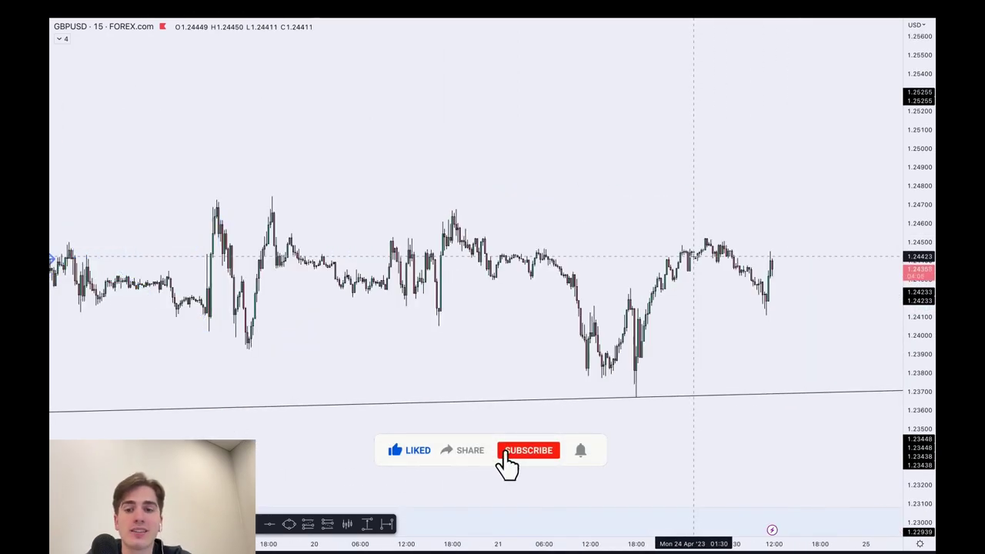
- Switch the GBPUSD chart to the 1D timeframe and review the price structure from mid-2022 to April 2023
{"action": "type", "text": "1"}
{"action": "key", "text": "Return"}
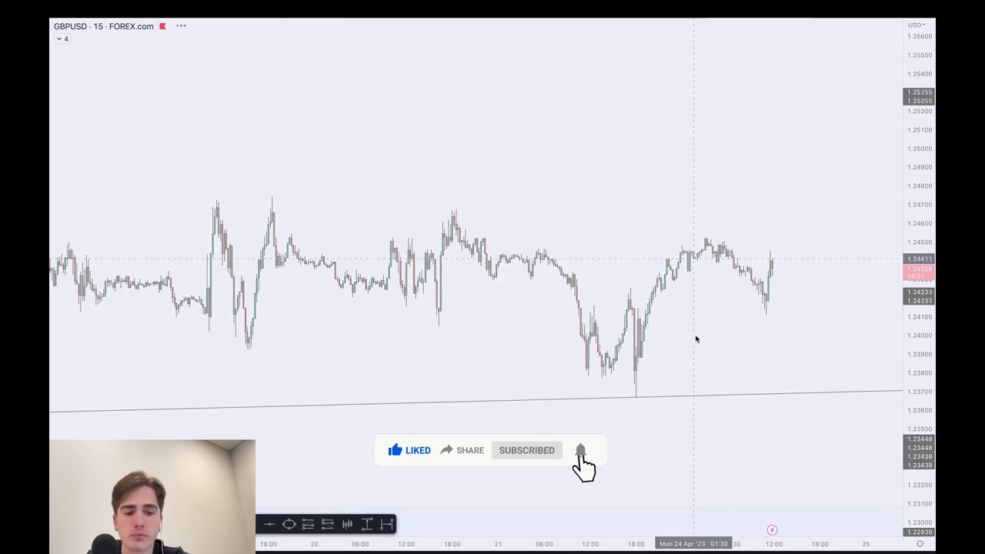
{"action": "left_click_drag", "start_coordinate": [928, 133], "coordinate": [928, 524]}
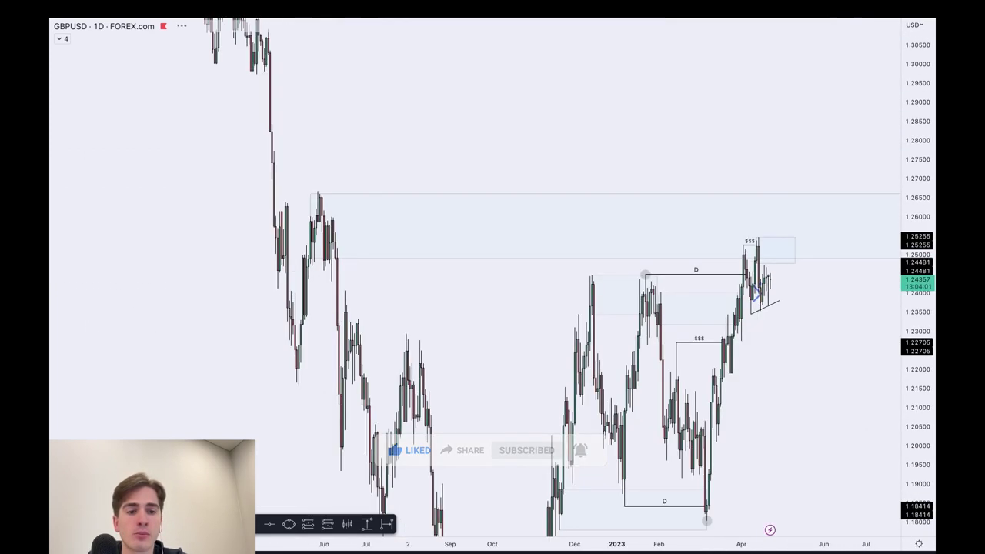
{"action": "scroll", "coordinate": [856, 297], "scroll_direction": "up", "scroll_amount": 3}
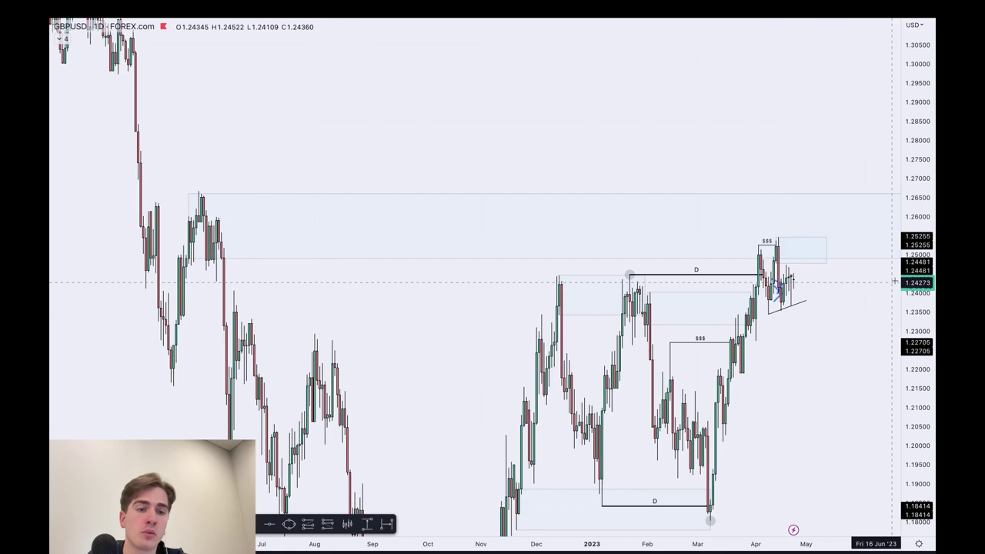
{"action": "scroll", "coordinate": [831, 419], "scroll_direction": "down", "scroll_amount": 3}
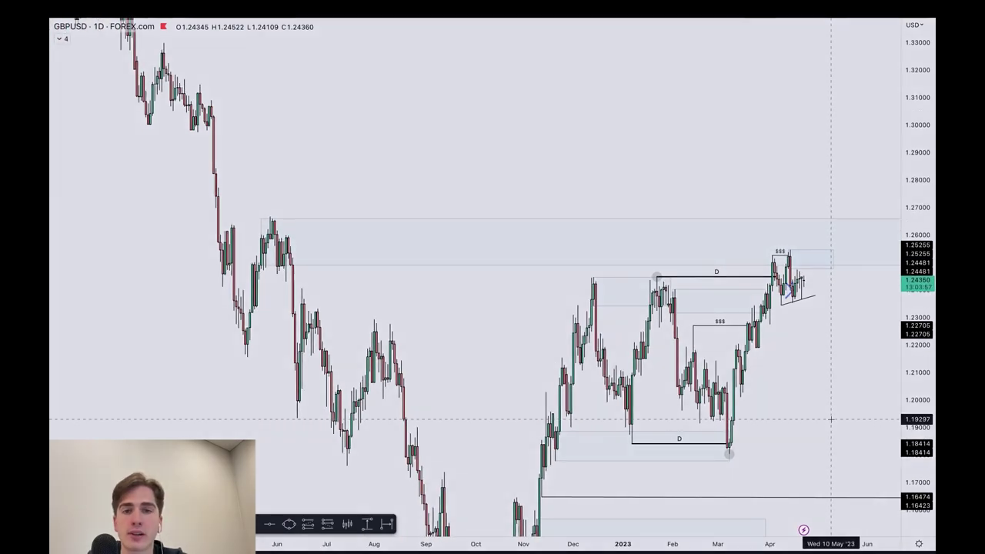